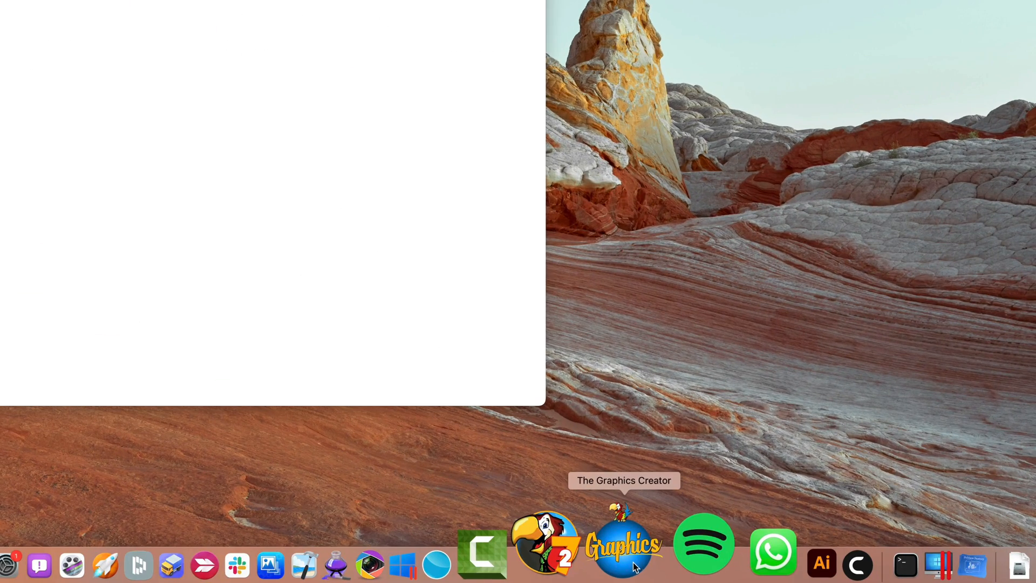
Open The Graphics Creator, move its window toward the upper-left of the desktop and enlarge it
{"action": "left_click", "coordinate": [636, 565]}
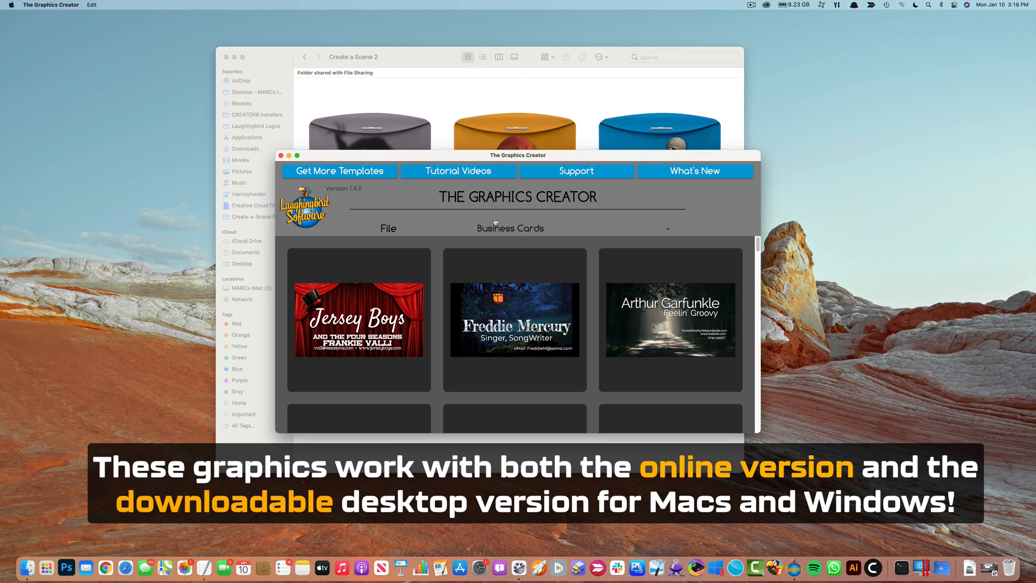
{"action": "left_click_drag", "start_coordinate": [442, 154], "coordinate": [330, 55]}
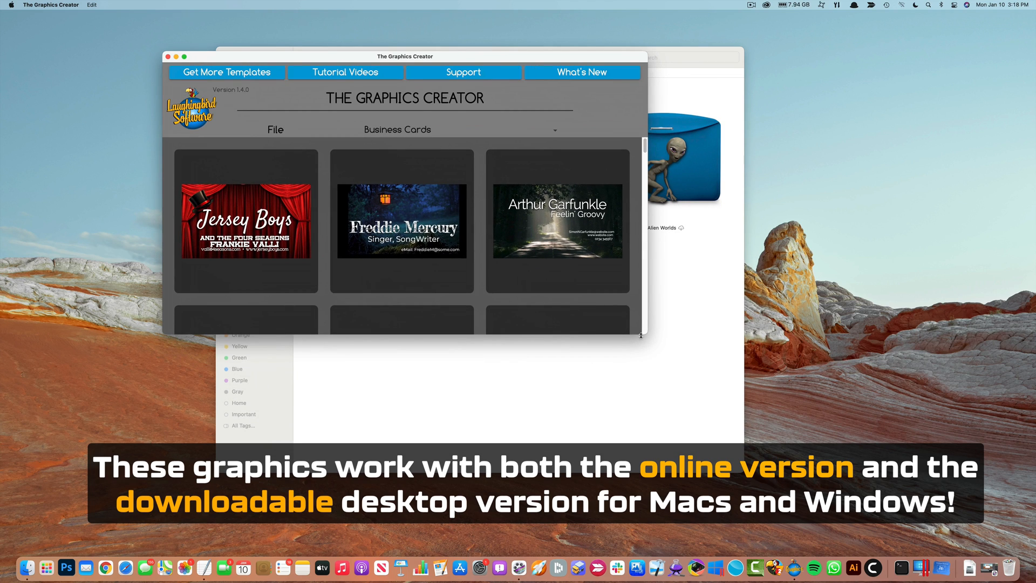
{"action": "left_click_drag", "start_coordinate": [641, 336], "coordinate": [766, 494]}
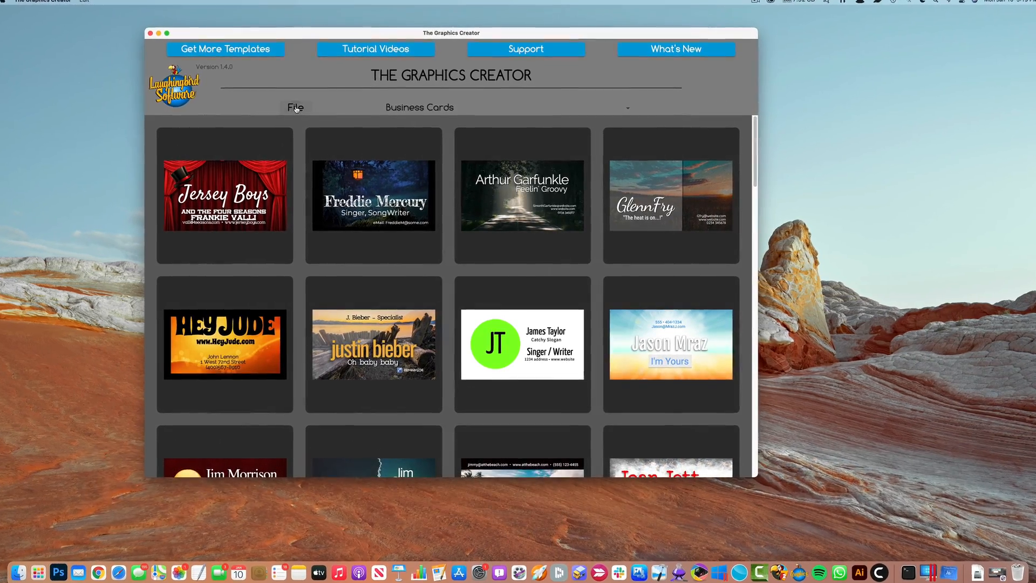
Start a new blank design and format its canvas to 1050 px wide and 716 px high
{"action": "left_click", "coordinate": [299, 110]}
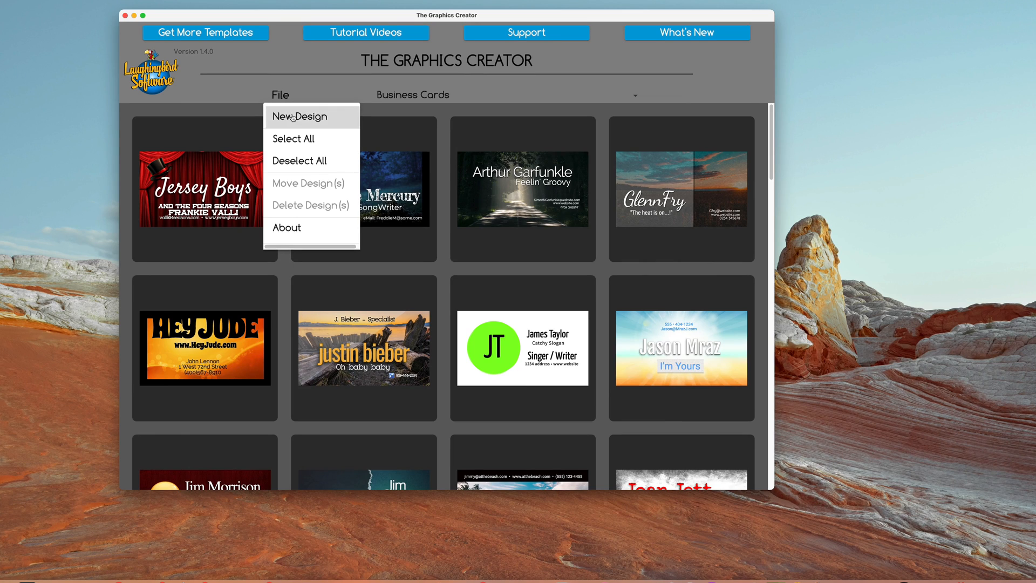
{"action": "left_click", "coordinate": [292, 117]}
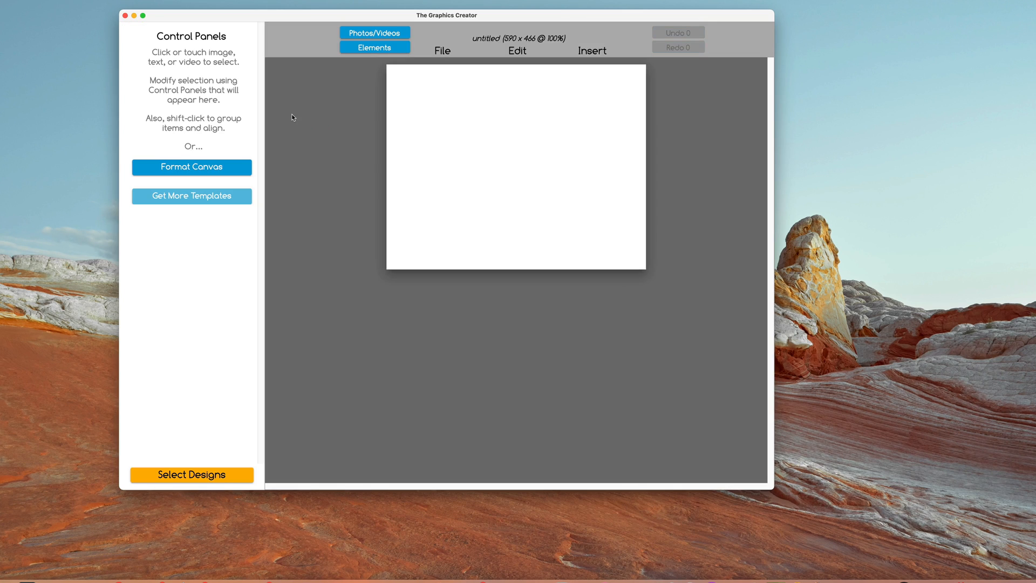
{"action": "left_click", "coordinate": [201, 172]}
{"action": "left_click_drag", "start_coordinate": [139, 183], "coordinate": [142, 211]}
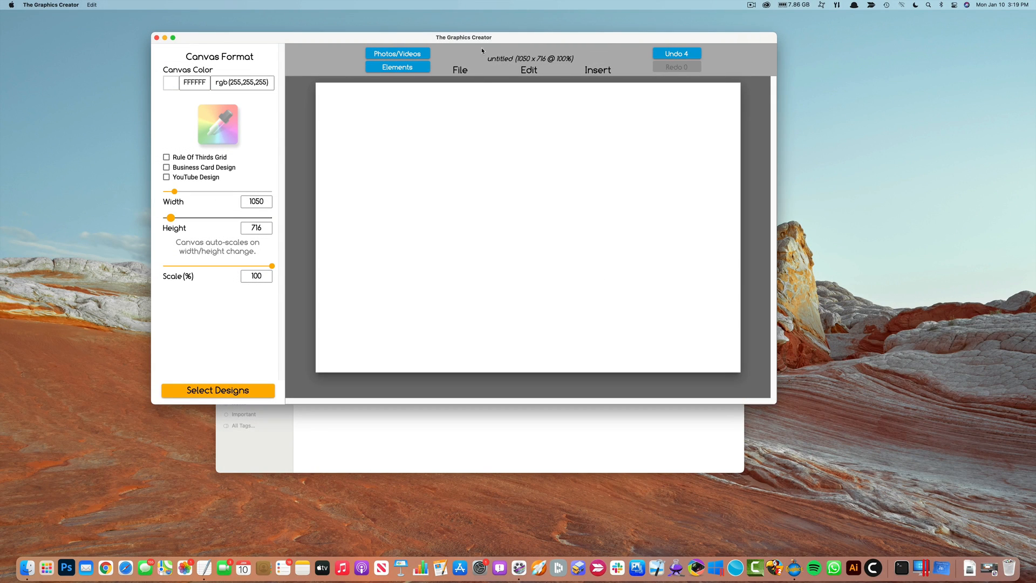
Arrange the design window beside the Create a Scene 2 folder and open the SciFi Alien Worlds collection
{"action": "left_click_drag", "start_coordinate": [484, 38], "coordinate": [696, 33]}
{"action": "left_click", "coordinate": [713, 320]}
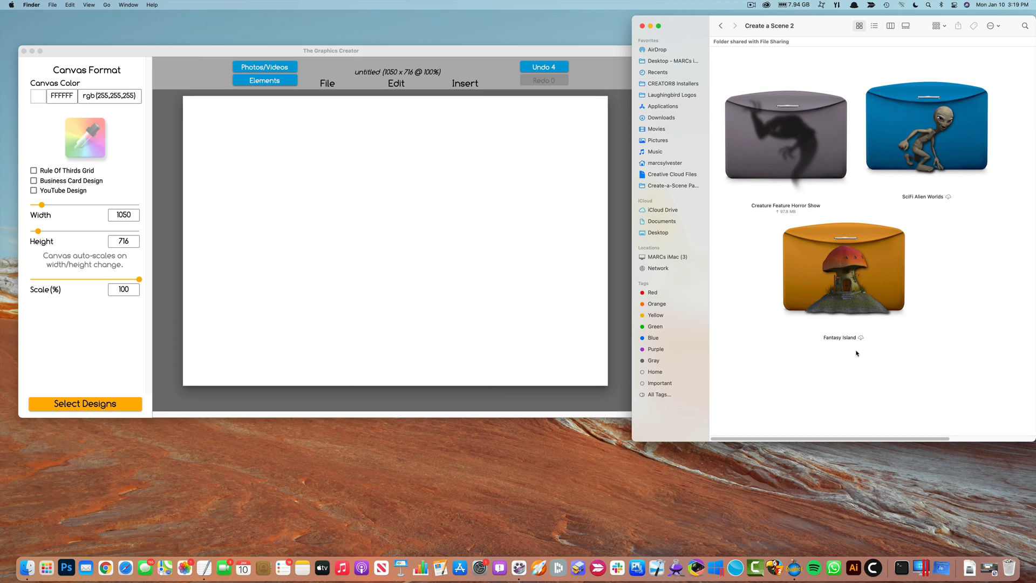
{"action": "double_click", "coordinate": [918, 143]}
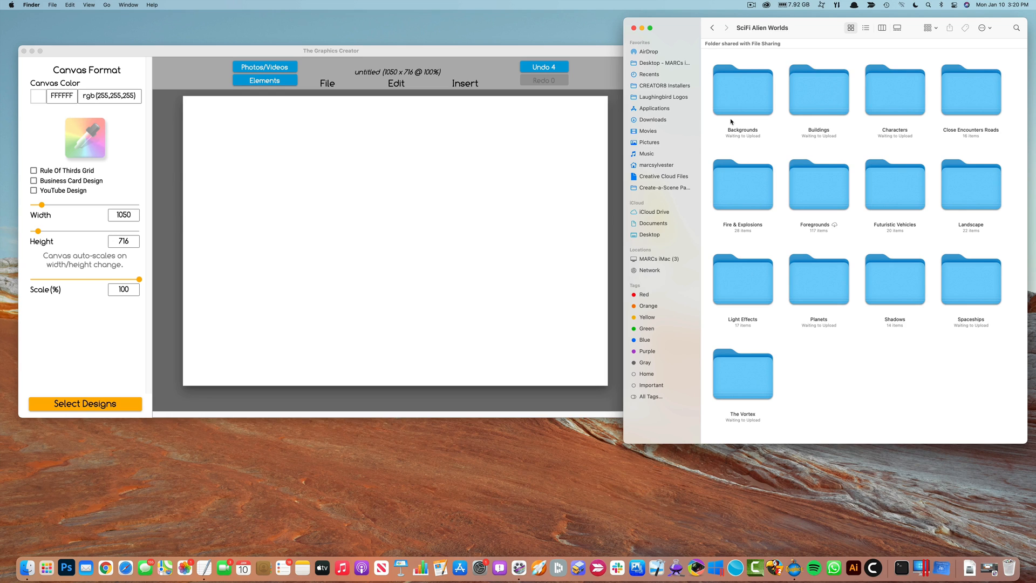
Place the sunset beach image, SciFi-Background_13.jpg, from the Backgrounds folder on the blank canvas and browse the other backgrounds
{"action": "double_click", "coordinate": [743, 104]}
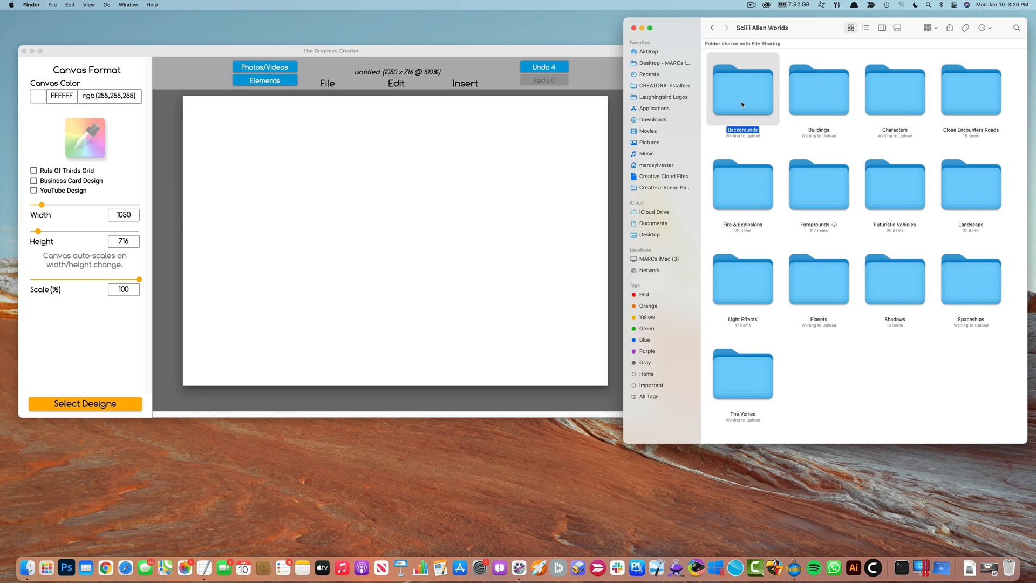
{"action": "left_click_drag", "start_coordinate": [765, 178], "coordinate": [351, 208]}
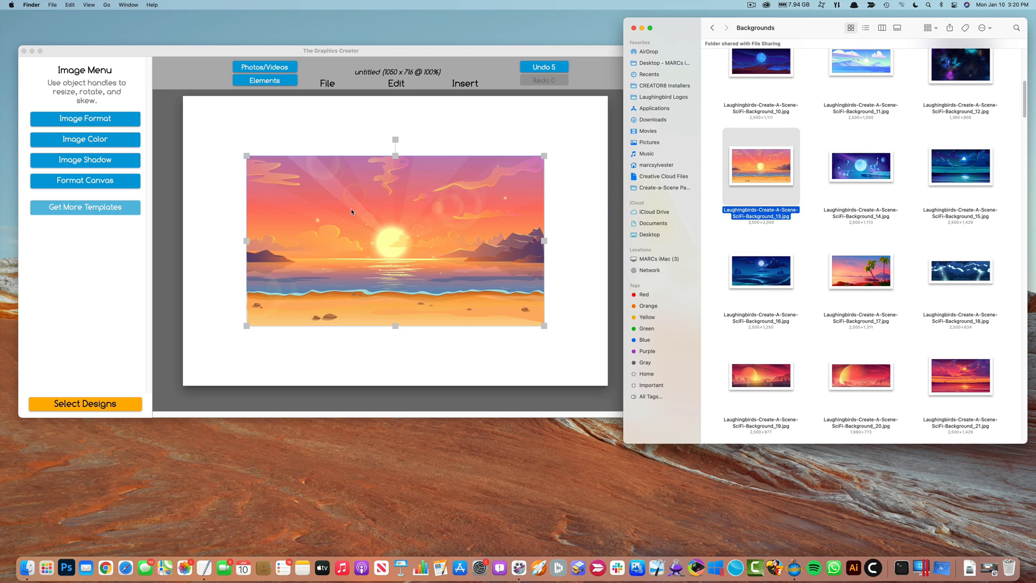
{"action": "left_click", "coordinate": [870, 235]}
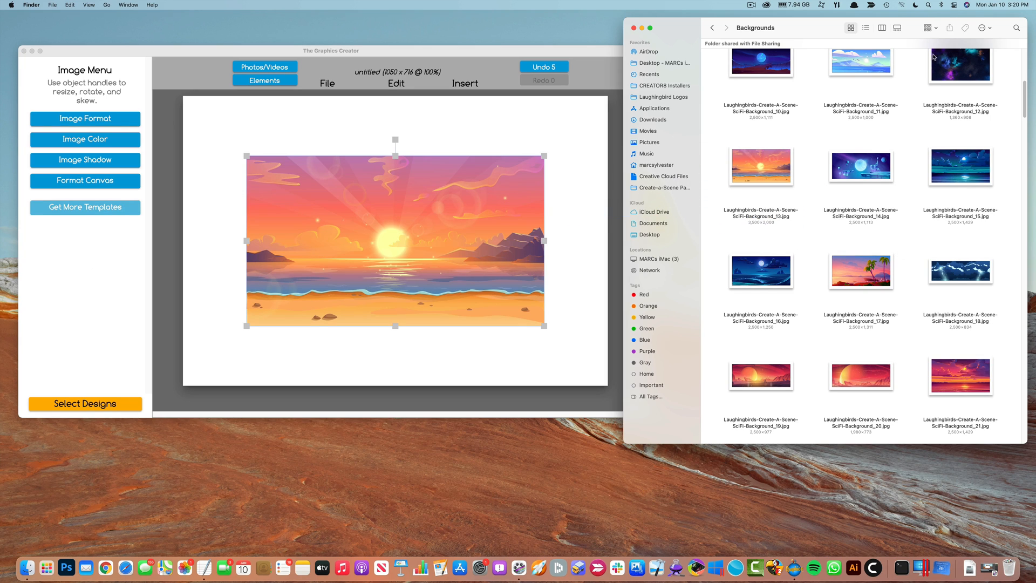
{"action": "scroll", "coordinate": [885, 259], "scroll_direction": "down", "scroll_amount": 5}
{"action": "scroll", "coordinate": [896, 273], "scroll_direction": "up", "scroll_amount": 10}
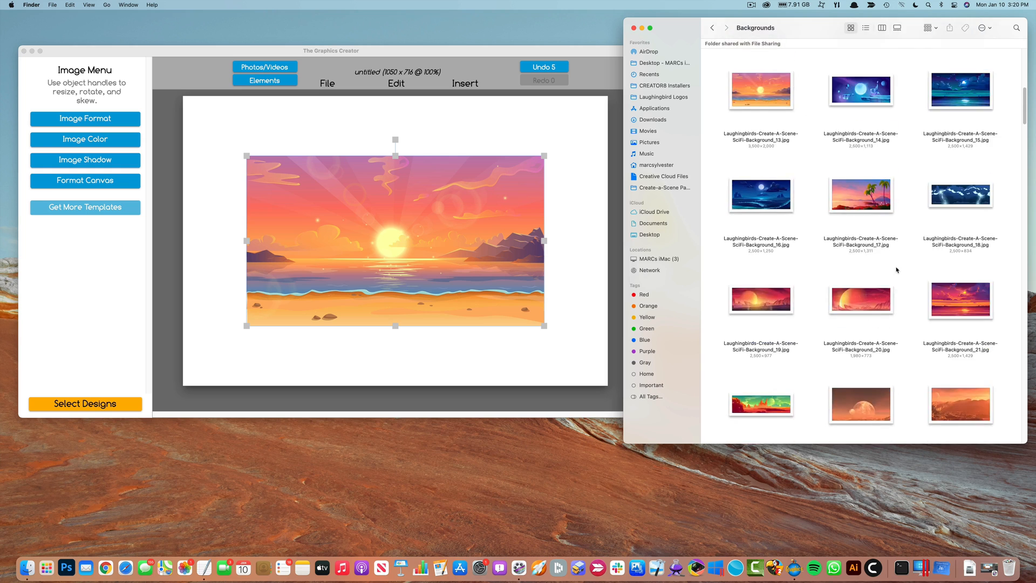
Delete the sunset beach image from the canvas
{"action": "left_click", "coordinate": [398, 252]}
{"action": "mouse_move", "coordinate": [398, 253]}
{"action": "left_mouse_down"}
{"action": "mouse_move", "coordinate": [382, 253]}
{"action": "mouse_move", "coordinate": [396, 241]}
{"action": "left_mouse_up"}
{"action": "key", "text": "Delete"}
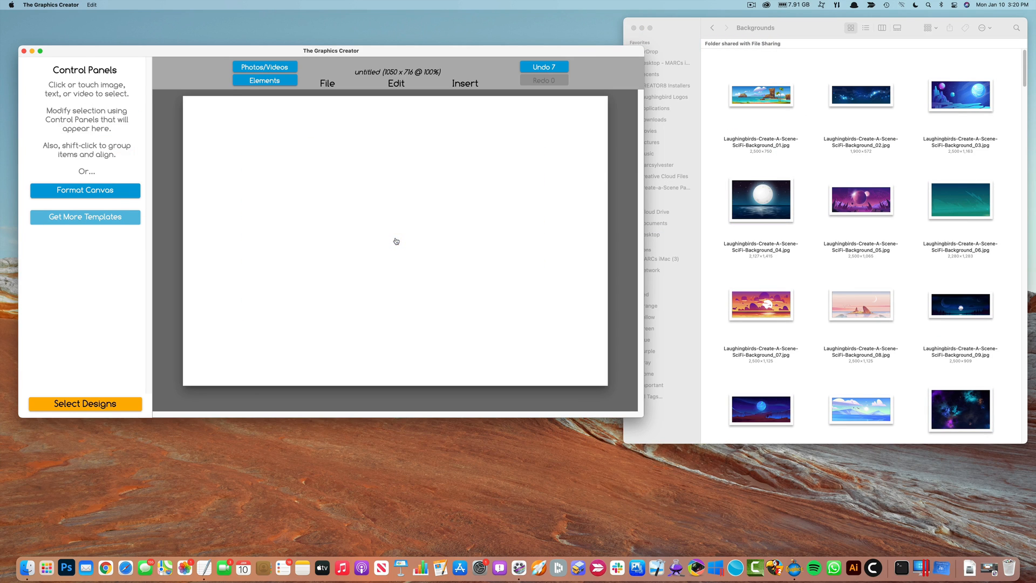
Return to the SciFi Alien Worlds folder and look through the graphics in its Buildings and Characters folders
{"action": "left_click", "coordinate": [831, 65]}
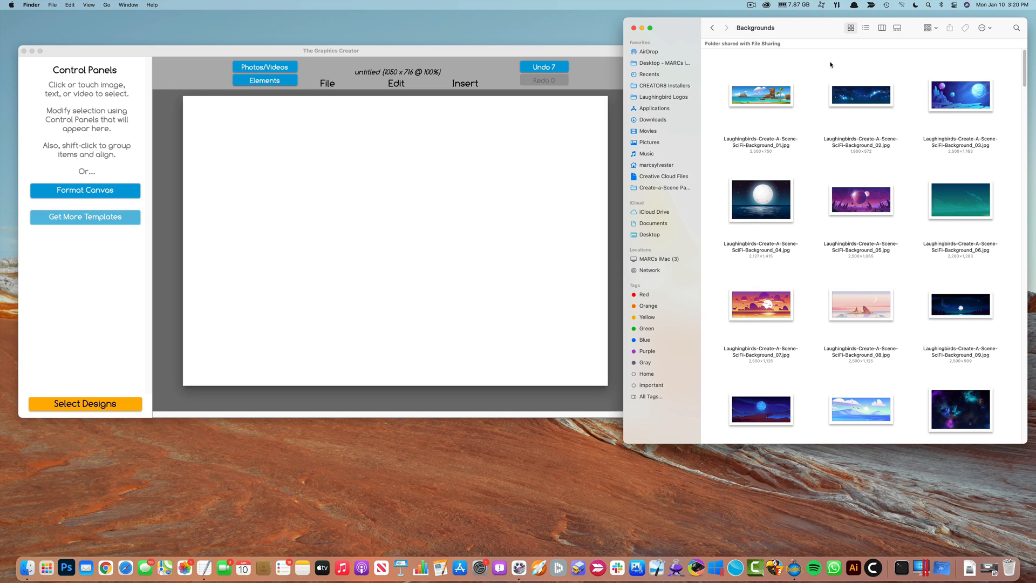
{"action": "key", "text": "super+Up"}
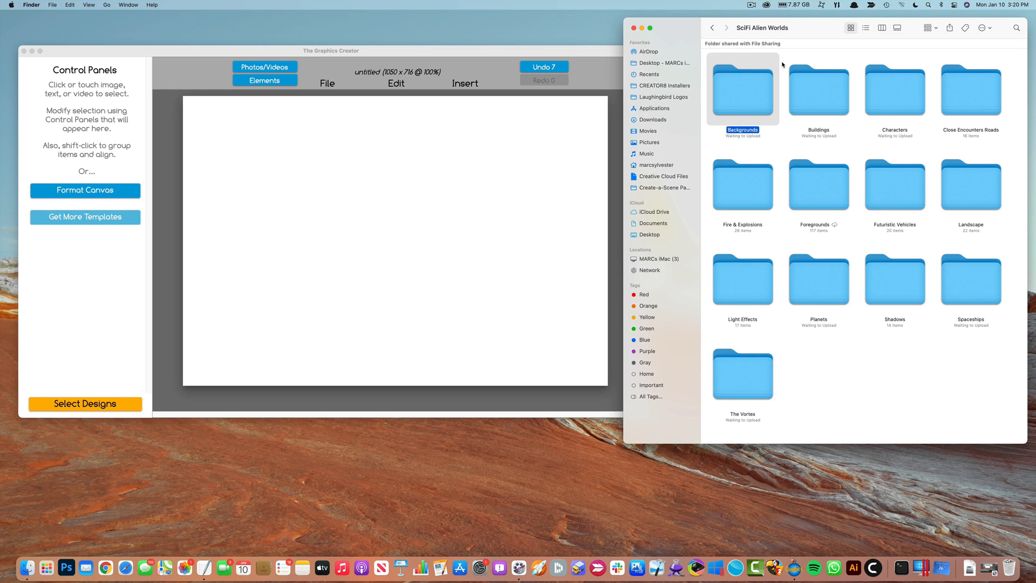
{"action": "left_click", "coordinate": [767, 147]}
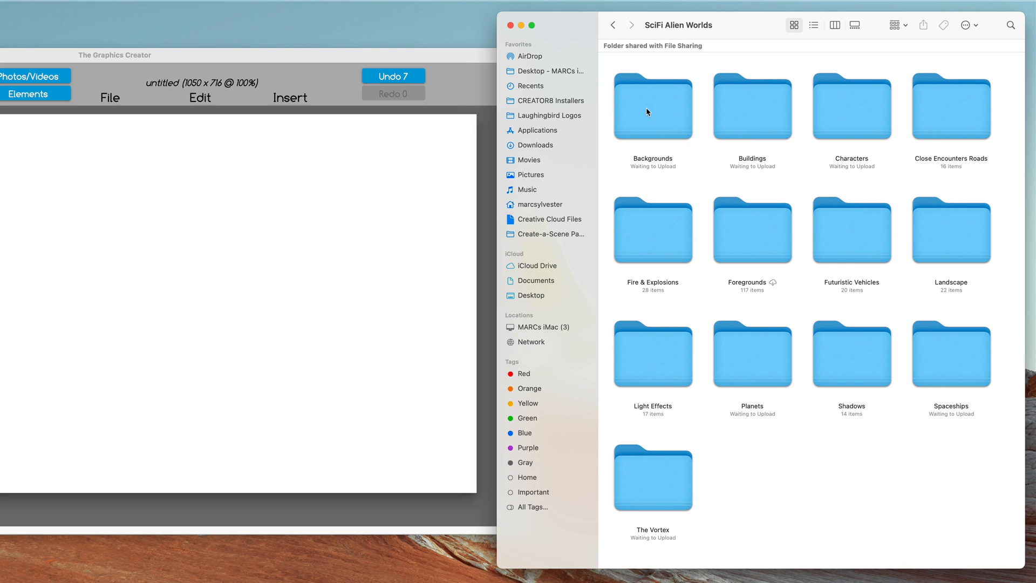
{"action": "left_click", "coordinate": [647, 111]}
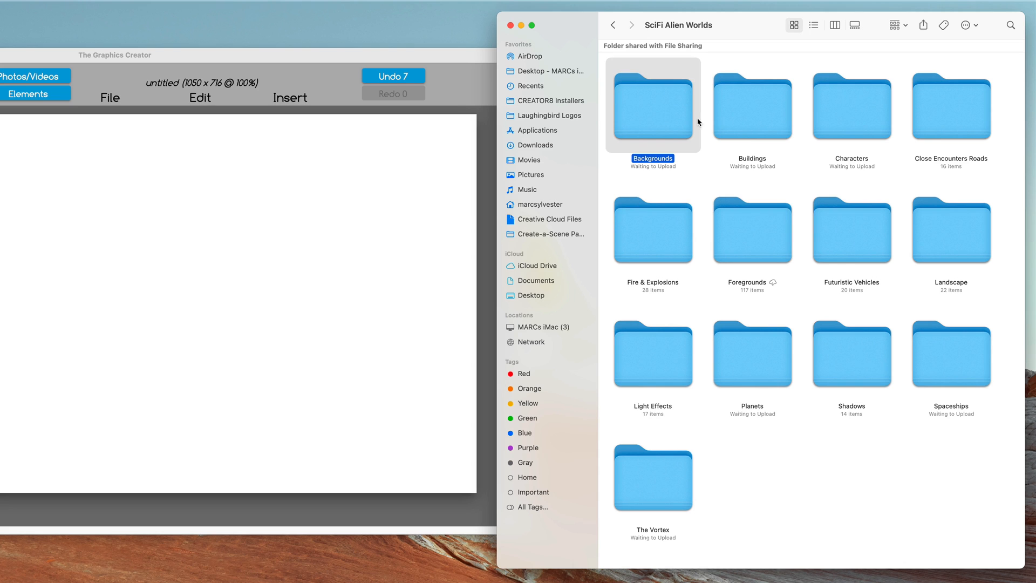
{"action": "double_click", "coordinate": [749, 120]}
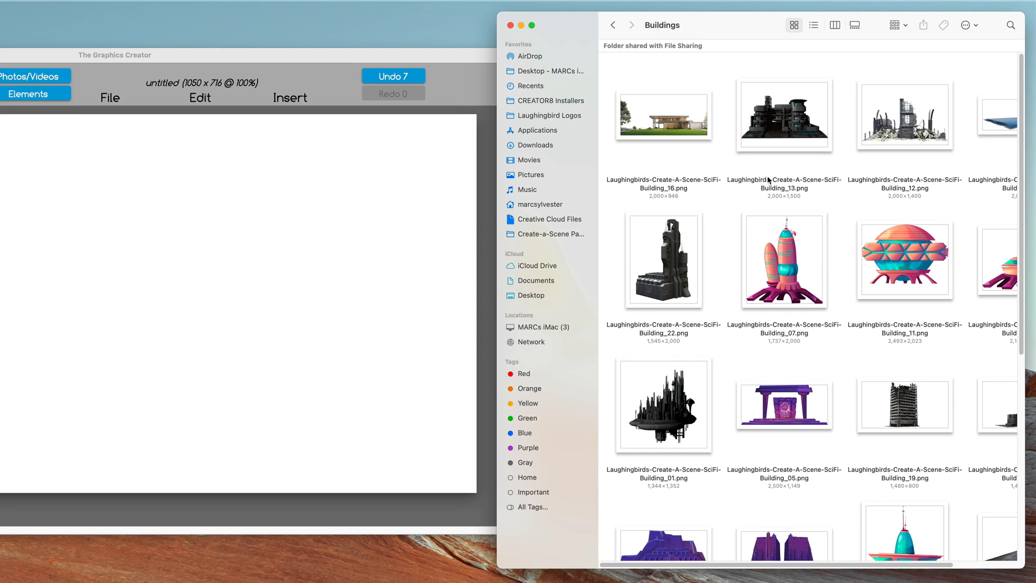
{"action": "key", "text": "super+Up"}
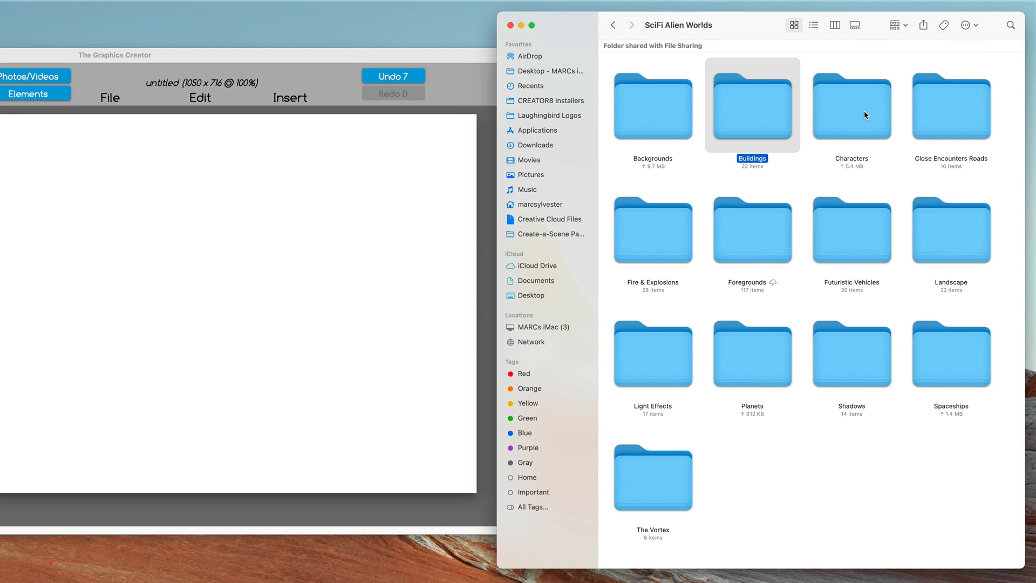
{"action": "double_click", "coordinate": [864, 115]}
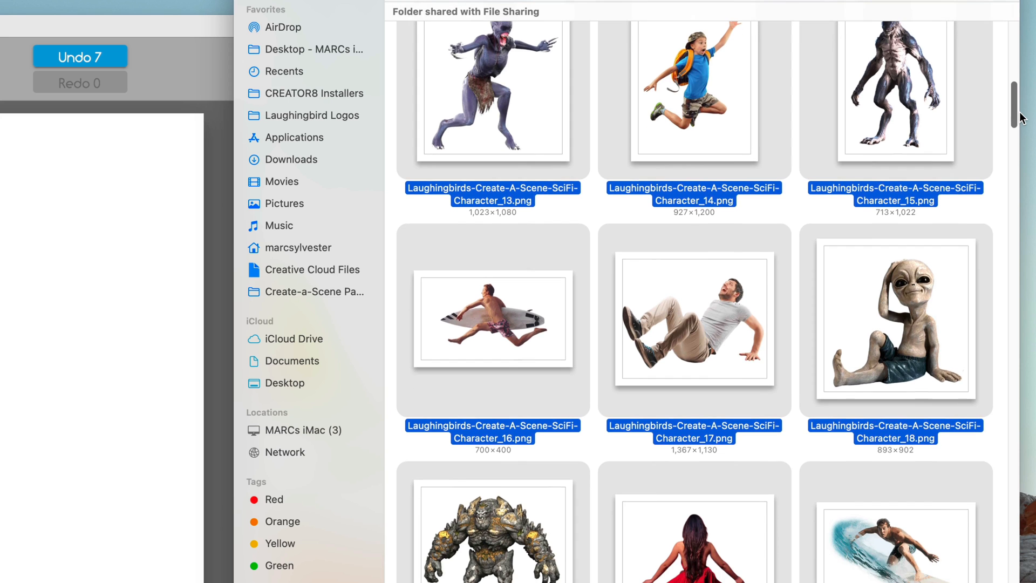
{"action": "left_click_drag", "start_coordinate": [1020, 115], "coordinate": [1029, 250]}
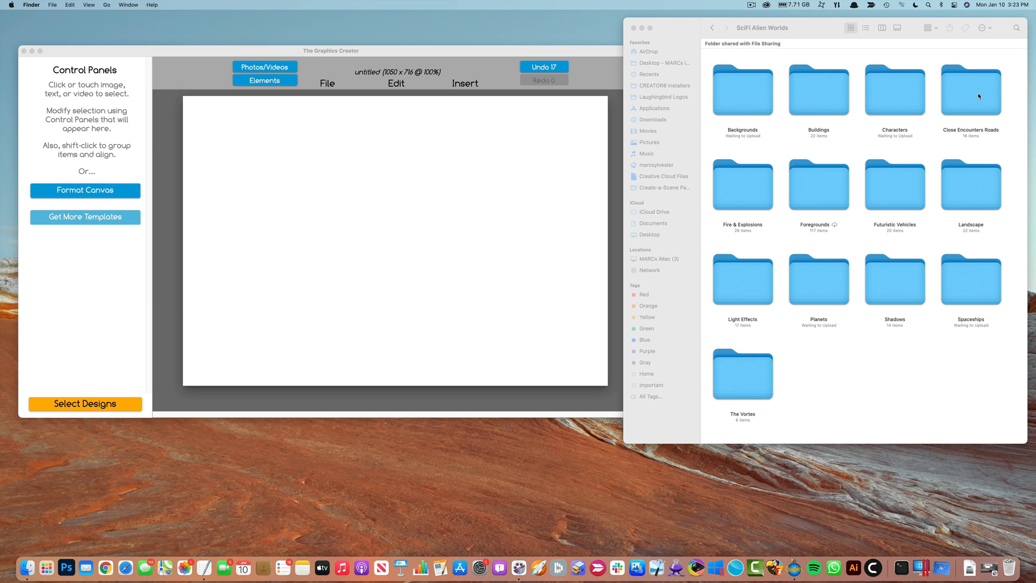
Place the road image SciFi-CloseEncounter_02.png from Close Encounters Roads on the canvas, sized to fill its width along the lower part
{"action": "left_click", "coordinate": [979, 96]}
{"action": "double_click", "coordinate": [976, 96]}
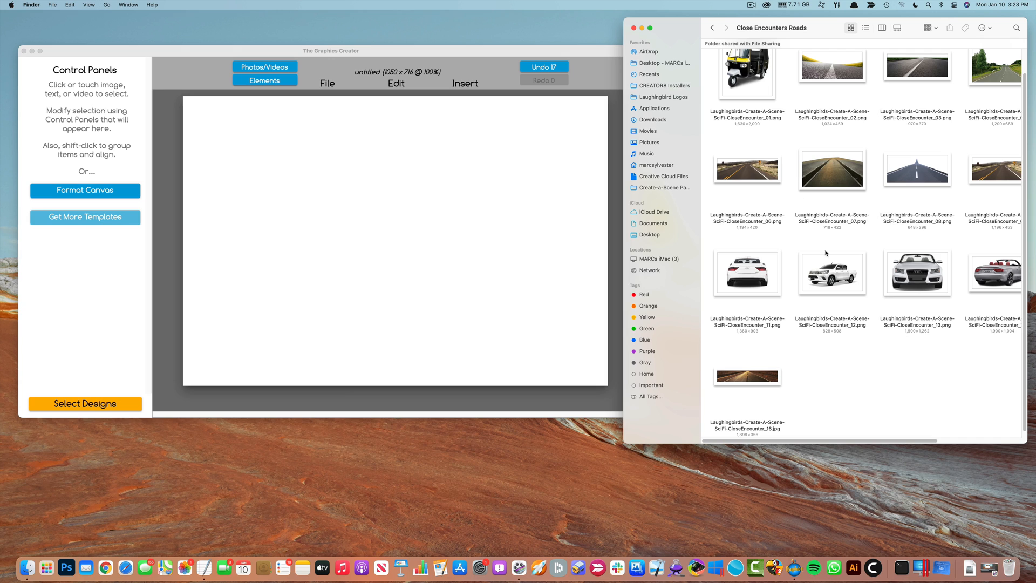
{"action": "left_click_drag", "start_coordinate": [862, 110], "coordinate": [364, 289]}
{"action": "left_click", "coordinate": [399, 270]}
{"action": "left_click_drag", "start_coordinate": [473, 302], "coordinate": [473, 331]}
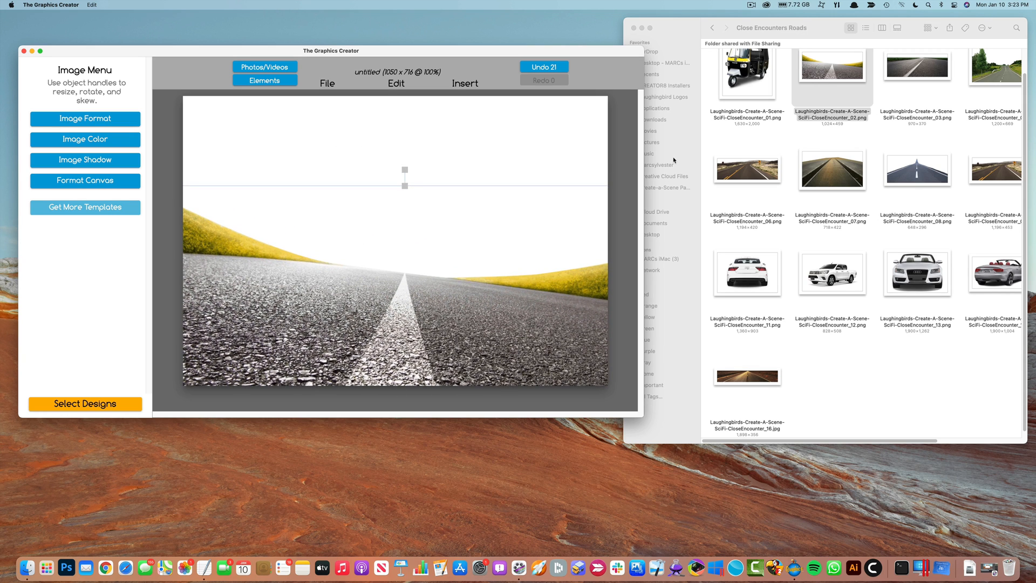
Add the starry lavender field image, SciFi-Background_77.jpg, from the Backgrounds folder to the canvas
{"action": "left_click", "coordinate": [755, 142]}
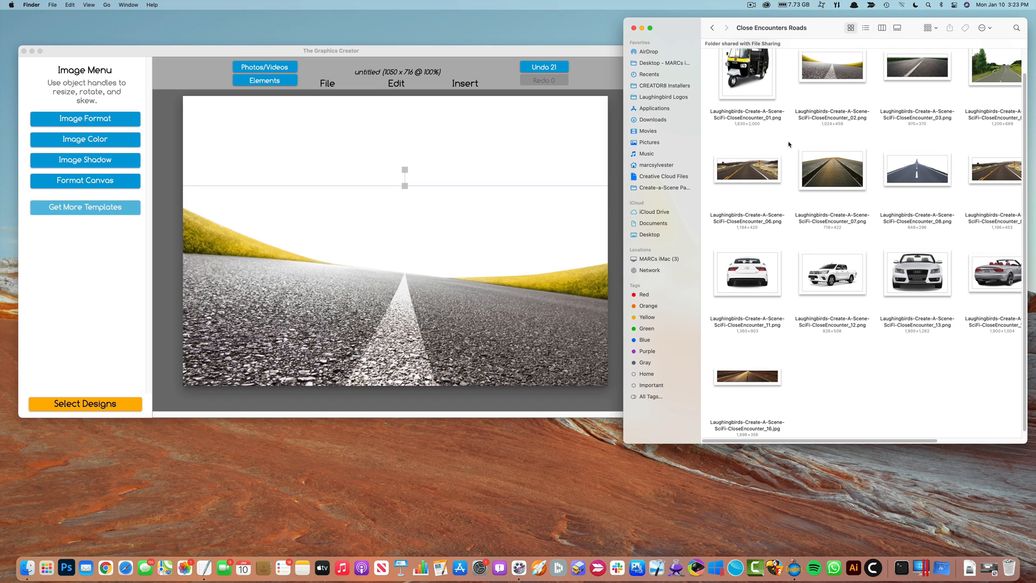
{"action": "key", "text": "super+Up"}
{"action": "left_click", "coordinate": [751, 101]}
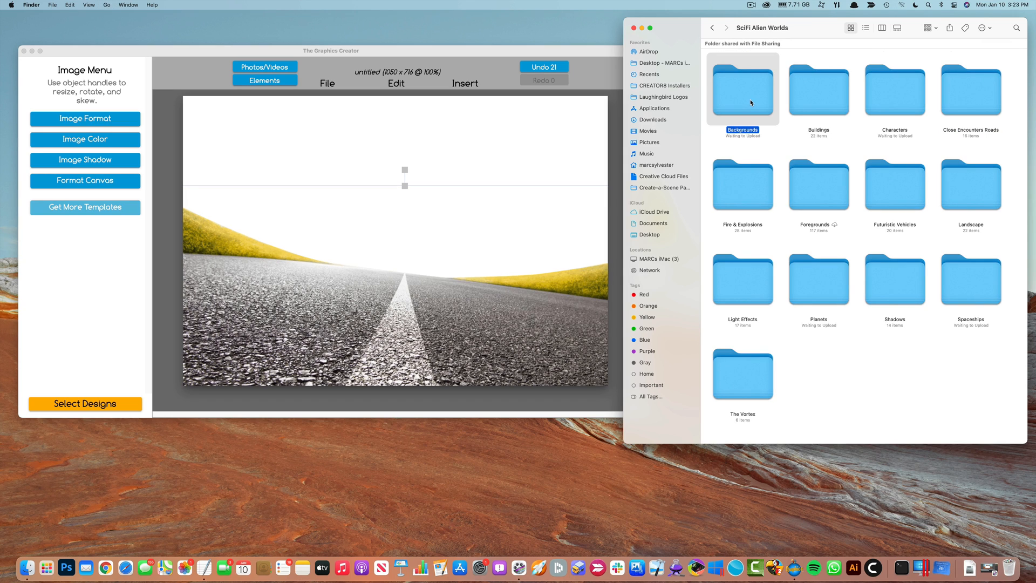
{"action": "double_click", "coordinate": [750, 100]}
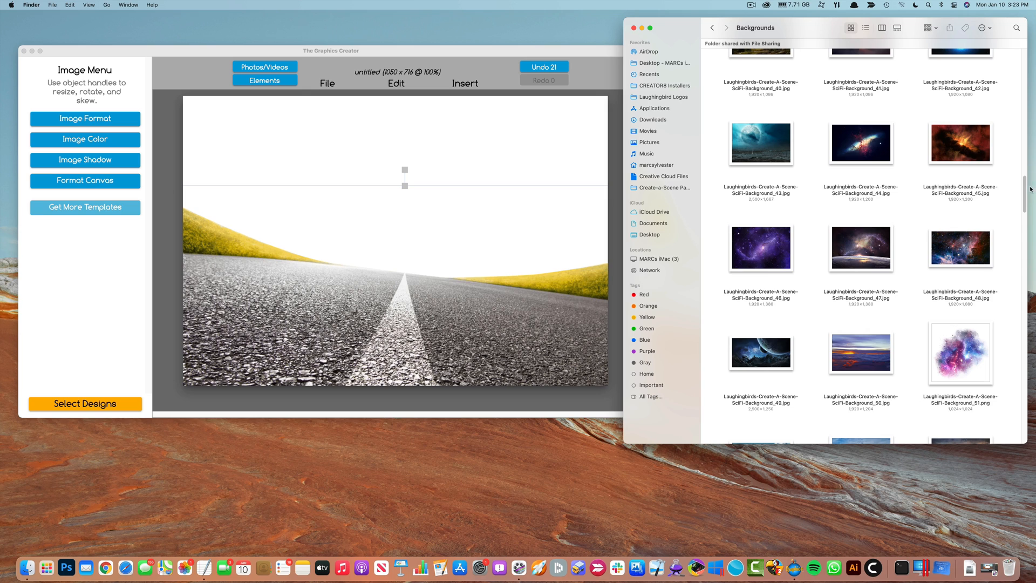
{"action": "left_click_drag", "start_coordinate": [1026, 191], "coordinate": [1021, 286]}
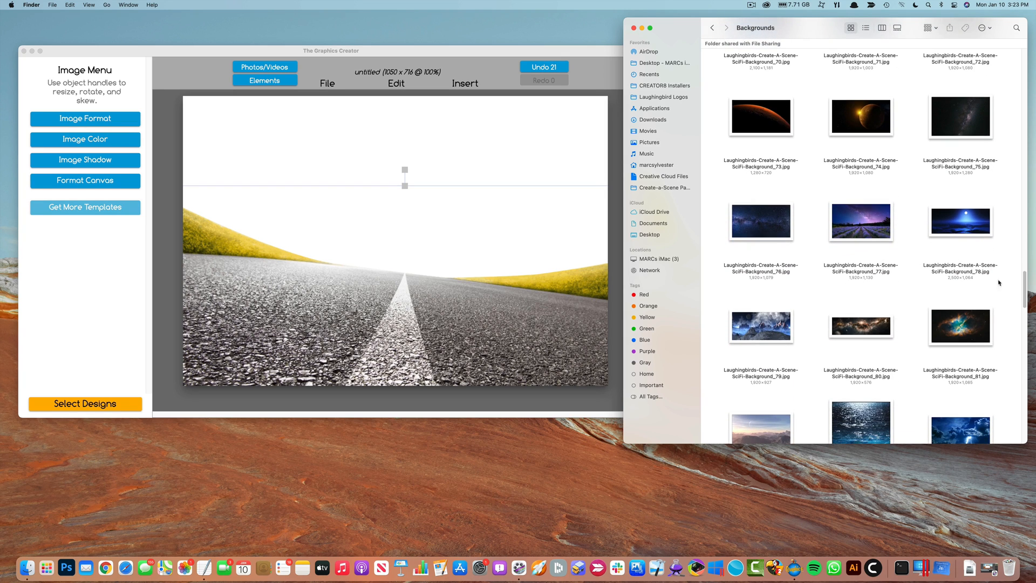
{"action": "left_click_drag", "start_coordinate": [874, 226], "coordinate": [445, 195]}
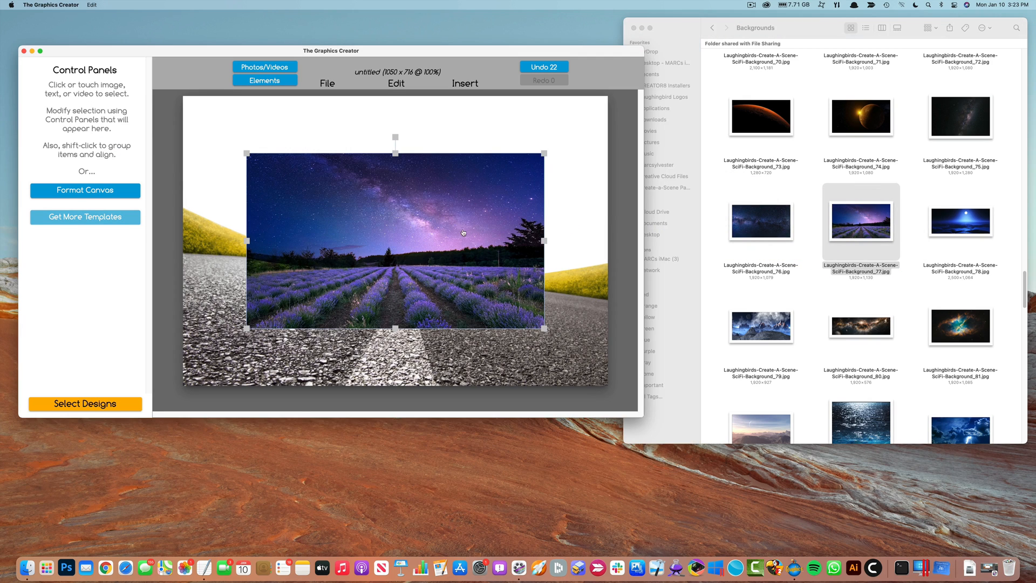
Enlarge the starry lavender image to cover the canvas, send it behind the road and shift it slightly upward
{"action": "left_click_drag", "start_coordinate": [446, 252], "coordinate": [821, 513]}
{"action": "left_click_drag", "start_coordinate": [507, 184], "coordinate": [396, 191]}
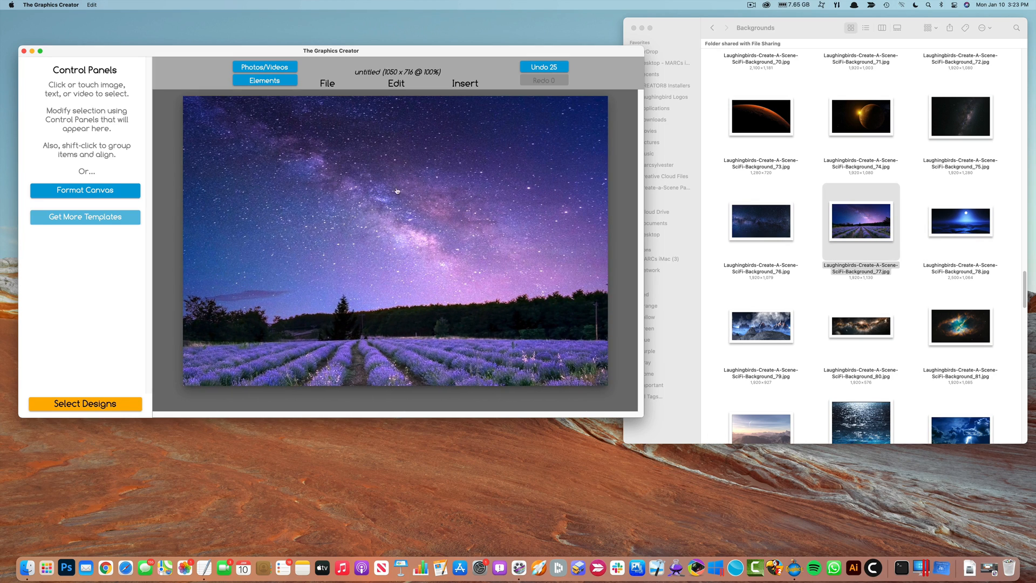
{"action": "left_click", "coordinate": [396, 87]}
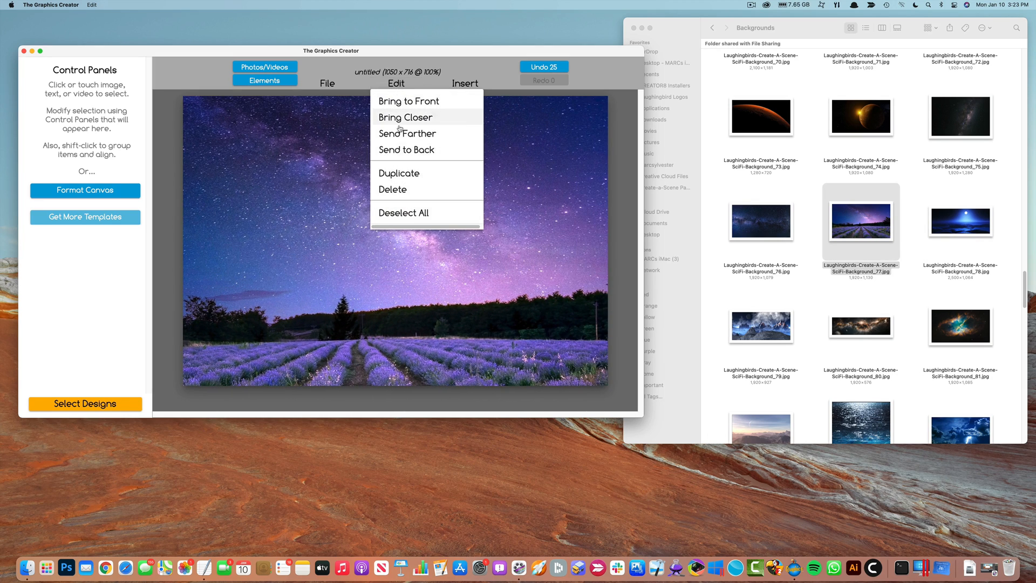
{"action": "left_click", "coordinate": [404, 150]}
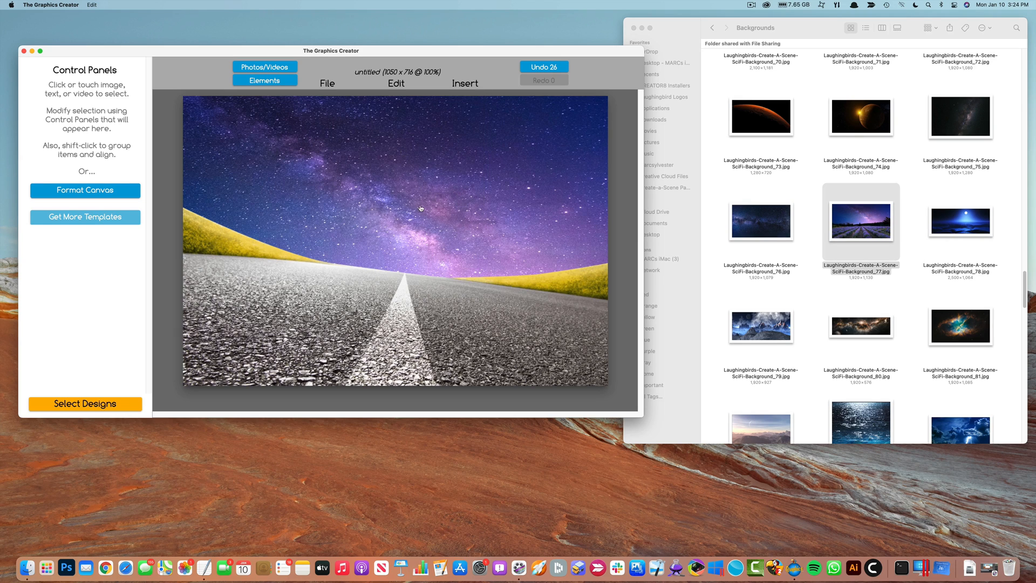
{"action": "left_click_drag", "start_coordinate": [421, 208], "coordinate": [422, 182]}
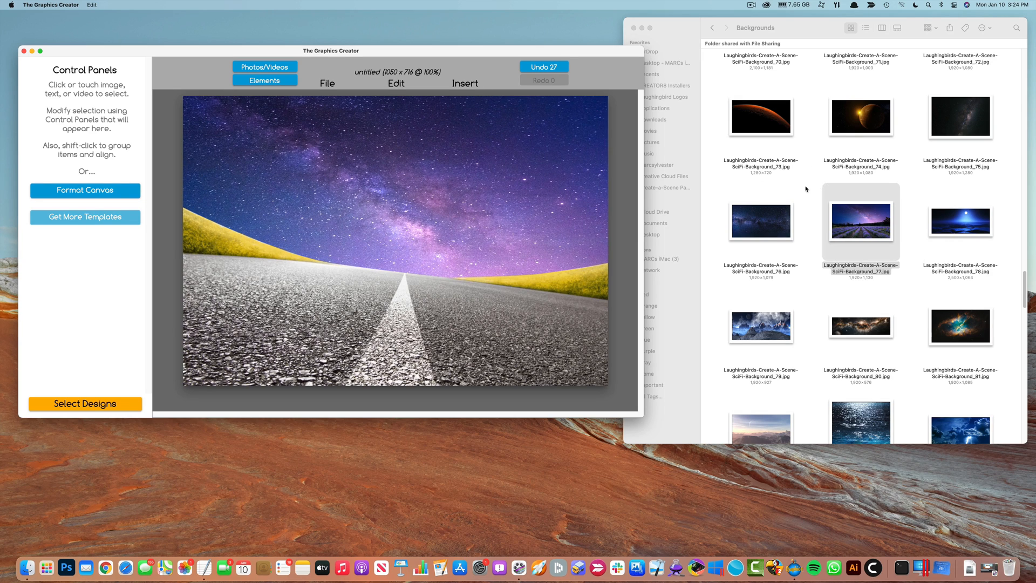
Open the Spaceships folder within SciFi Alien Worlds and arrange its image thumbnails by name
{"action": "left_click", "coordinate": [811, 202]}
{"action": "key", "text": "super+Up"}
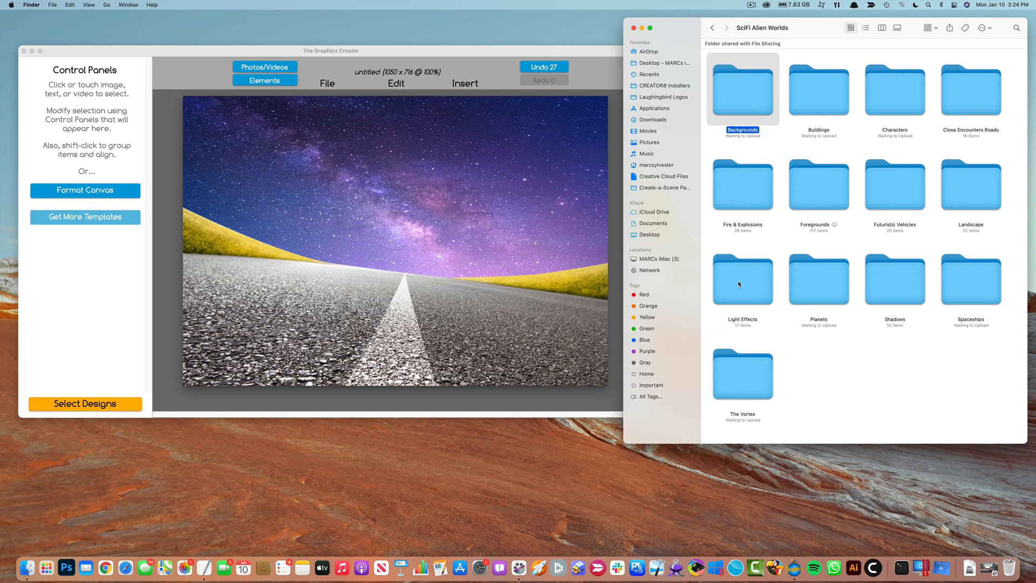
{"action": "double_click", "coordinate": [977, 289]}
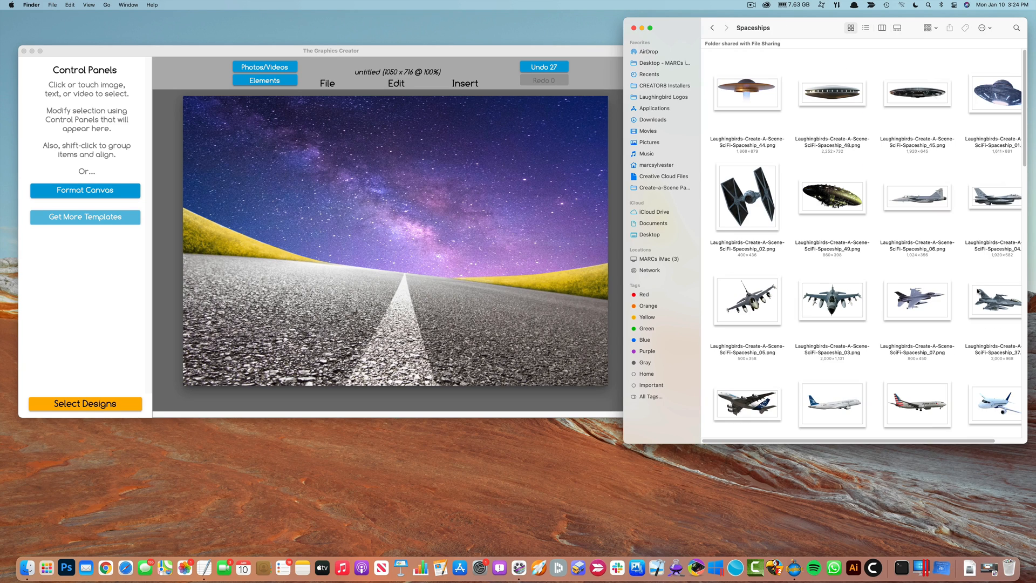
{"action": "left_click", "coordinate": [899, 106]}
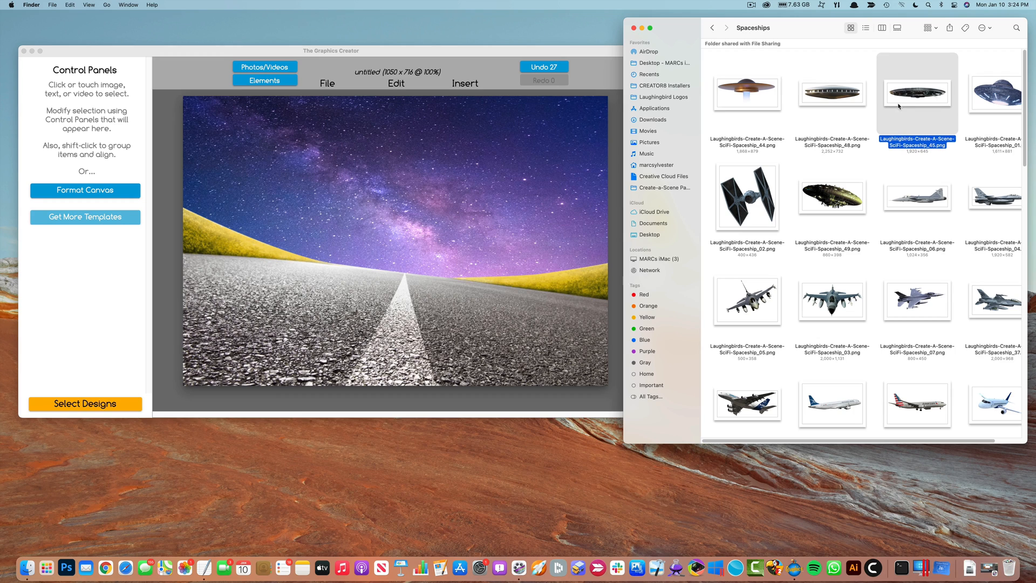
{"action": "key", "text": "super+a"}
{"action": "left_click", "coordinate": [88, 5]}
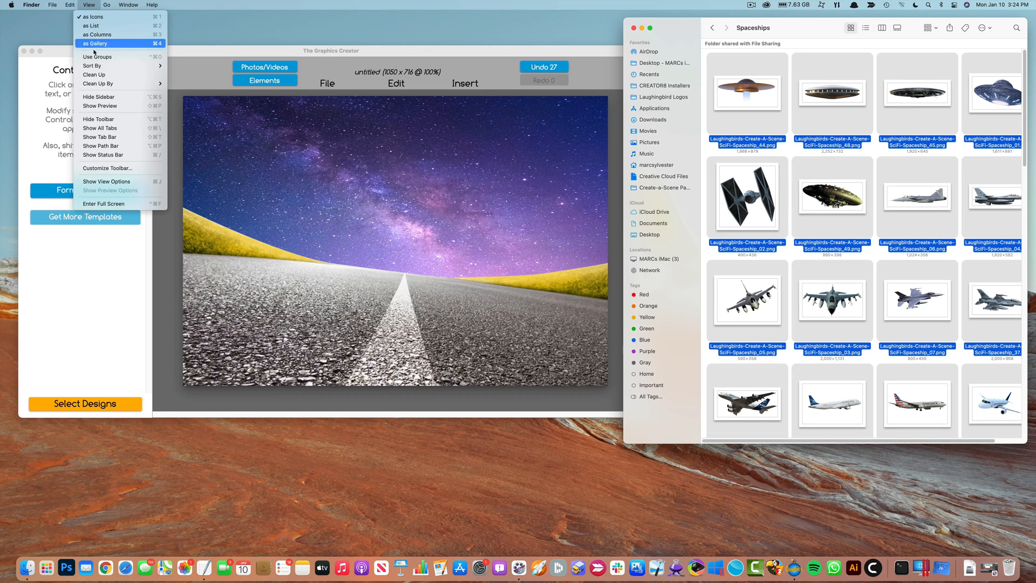
{"action": "left_click", "coordinate": [180, 84]}
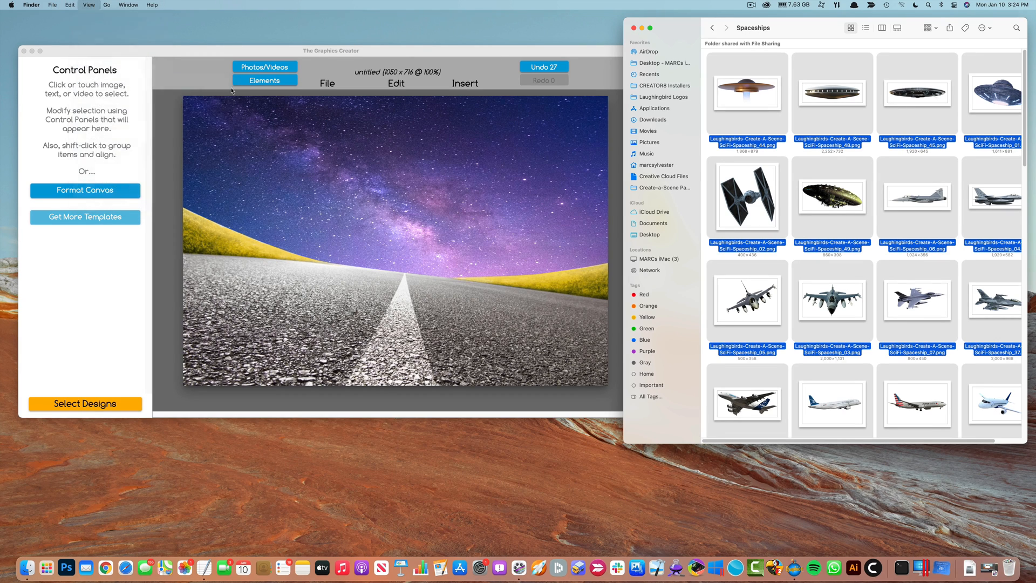
{"action": "scroll", "coordinate": [789, 176], "scroll_direction": "down", "scroll_amount": 5}
{"action": "left_click", "coordinate": [1005, 203]}
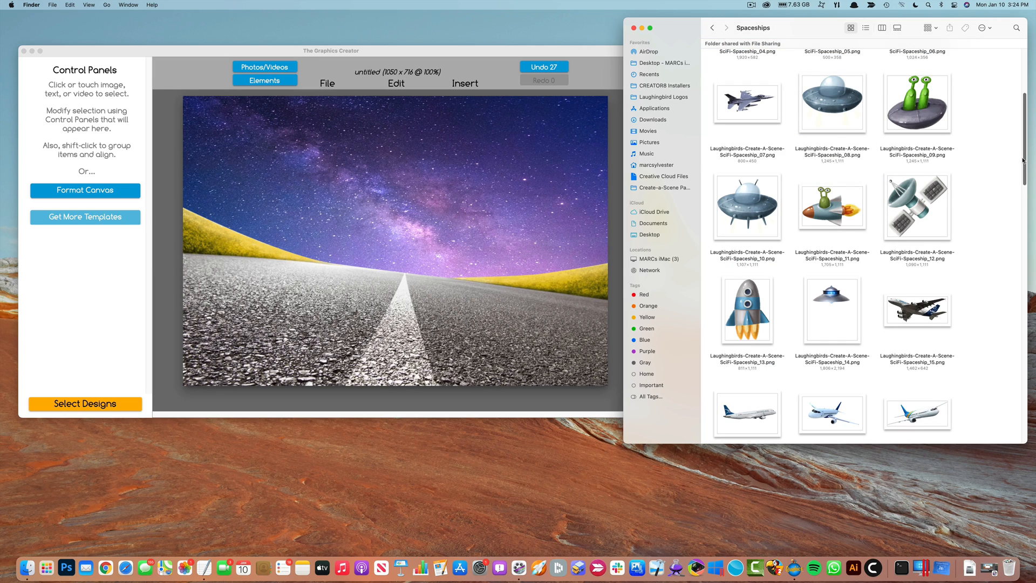
{"action": "left_click_drag", "start_coordinate": [1024, 160], "coordinate": [1021, 81]}
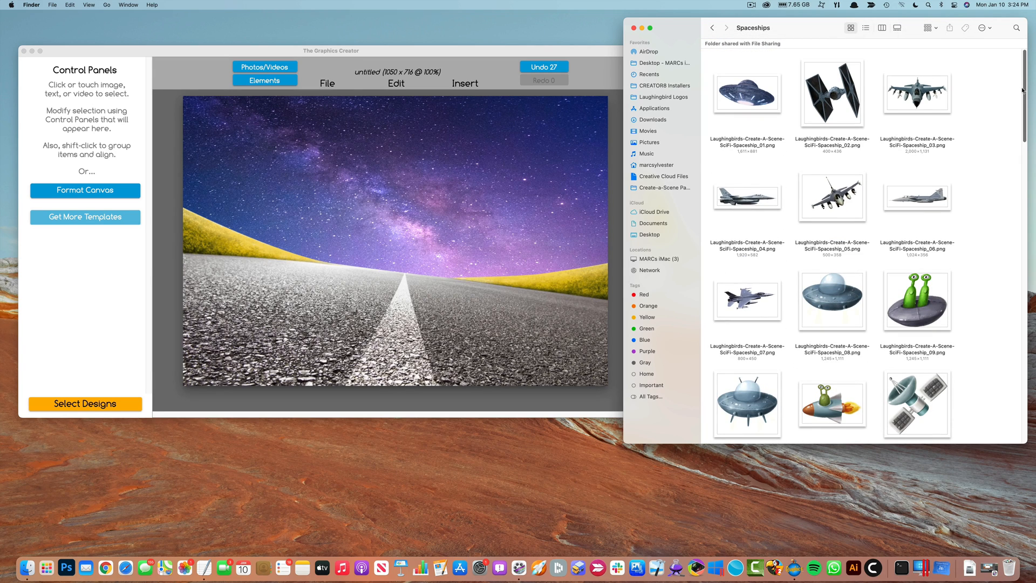
Try the saucer images SciFi-Spaceship_01.png and SciFi-Spaceship_19.png above the road, deleting each from the canvas
{"action": "left_click_drag", "start_coordinate": [748, 93], "coordinate": [420, 180]}
{"action": "left_click", "coordinate": [410, 186]}
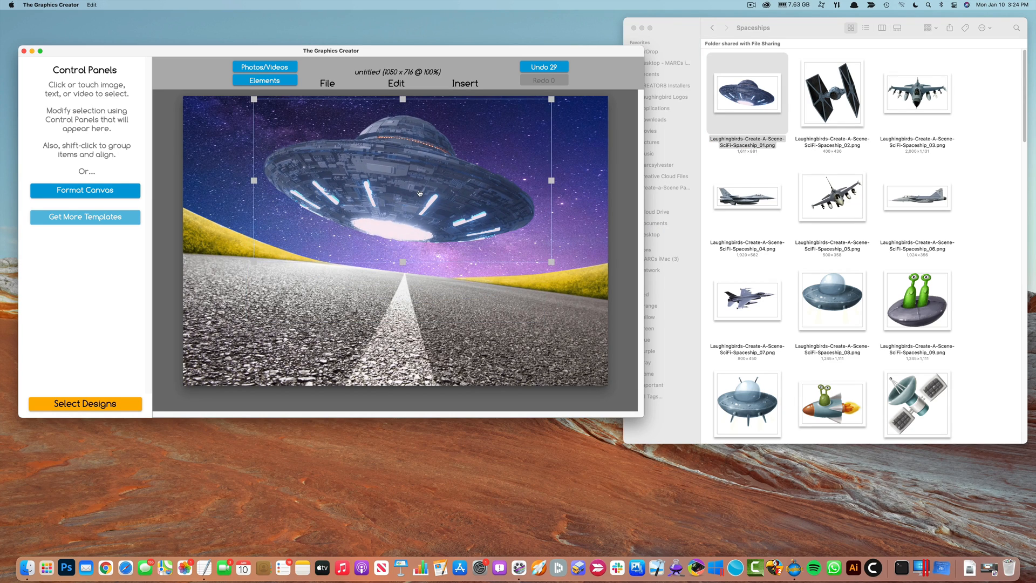
{"action": "key", "text": "BackSpace"}
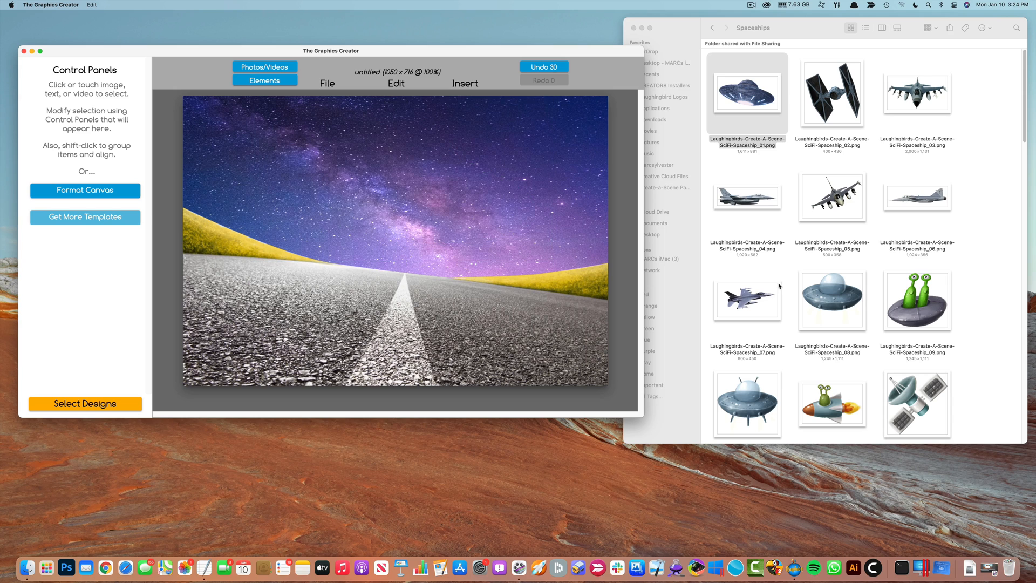
{"action": "left_click", "coordinate": [1020, 108]}
{"action": "scroll", "coordinate": [1021, 108], "scroll_direction": "down", "scroll_amount": 10}
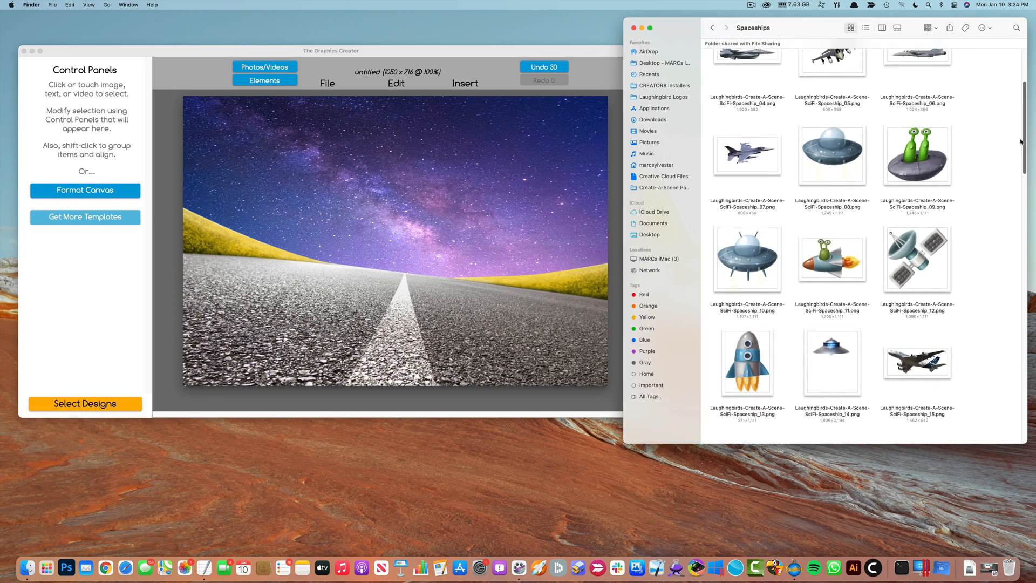
{"action": "left_click_drag", "start_coordinate": [744, 251], "coordinate": [399, 238]}
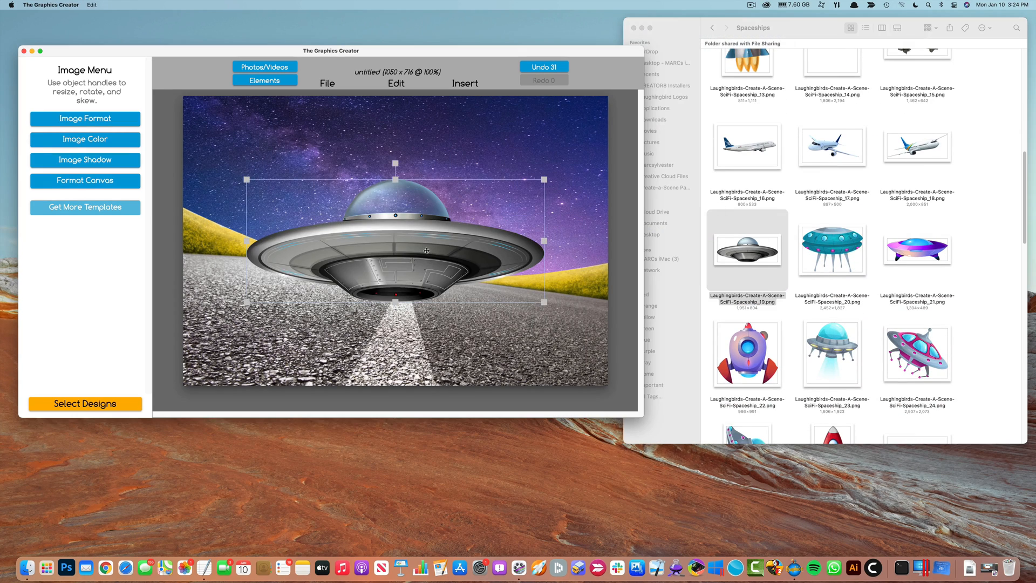
{"action": "left_click_drag", "start_coordinate": [453, 216], "coordinate": [461, 150]}
{"action": "key", "text": "BackSpace"}
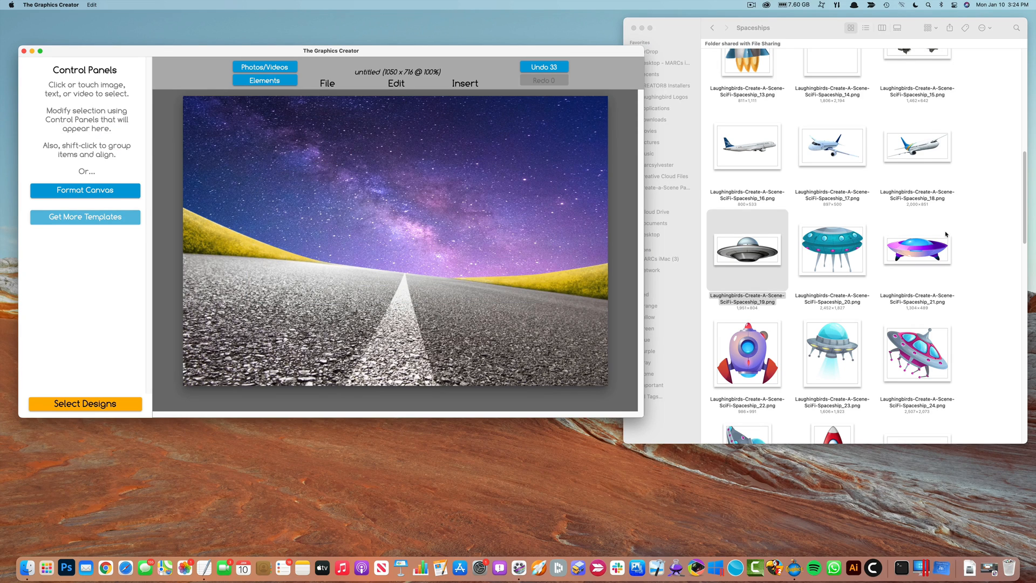
Place a grey flying saucer with yellow windows from the Spaceships folder in the sky above the road, tilted slightly clockwise
{"action": "scroll", "coordinate": [911, 231], "scroll_direction": "down", "scroll_amount": 5}
{"action": "scroll", "coordinate": [911, 232], "scroll_direction": "down", "scroll_amount": 6}
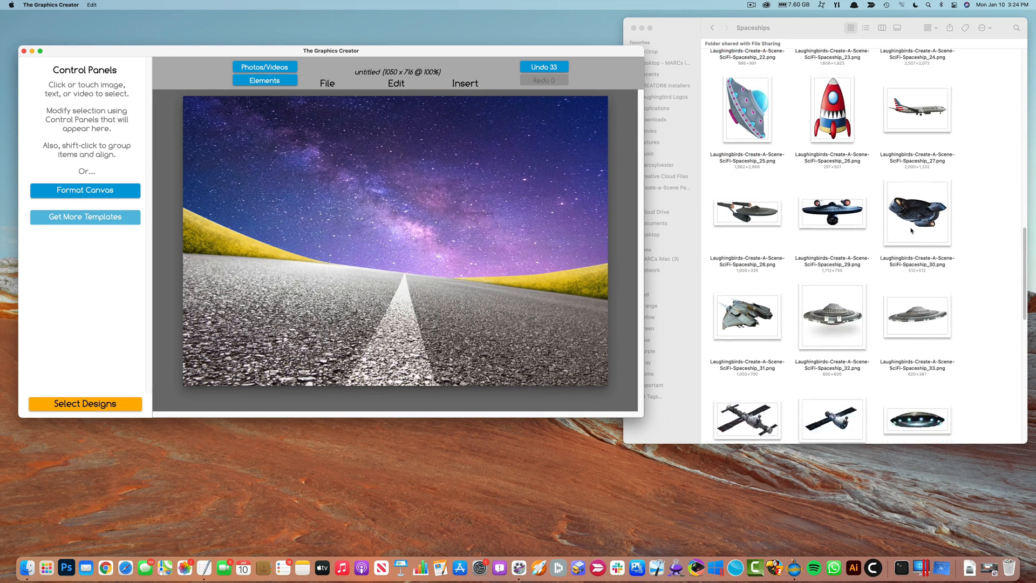
{"action": "left_click_drag", "start_coordinate": [913, 252], "coordinate": [414, 135]}
{"action": "left_click_drag", "start_coordinate": [415, 237], "coordinate": [412, 162]}
Add the white car image SciFi-CloseEncounter_11.png from the Close Encounters Roads folder to the canvas
{"action": "left_click", "coordinate": [784, 303]}
{"action": "key", "text": "super+Up"}
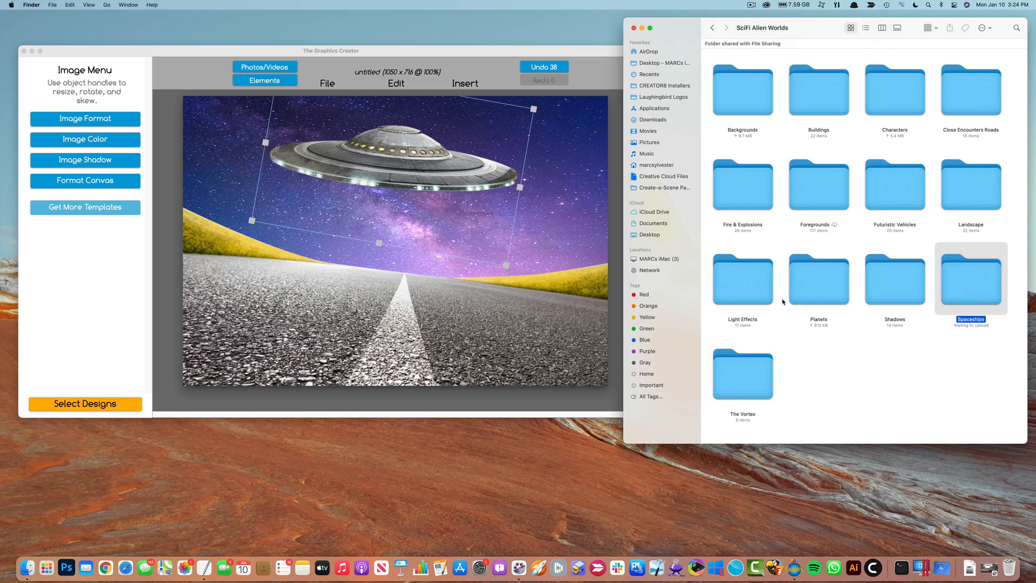
{"action": "double_click", "coordinate": [974, 88]}
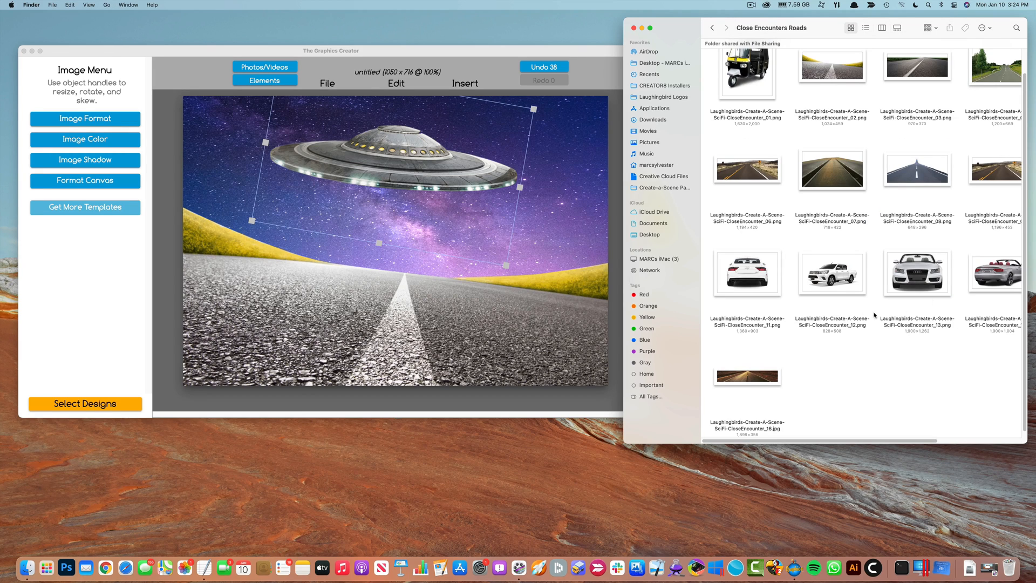
{"action": "left_click_drag", "start_coordinate": [752, 277], "coordinate": [410, 293]}
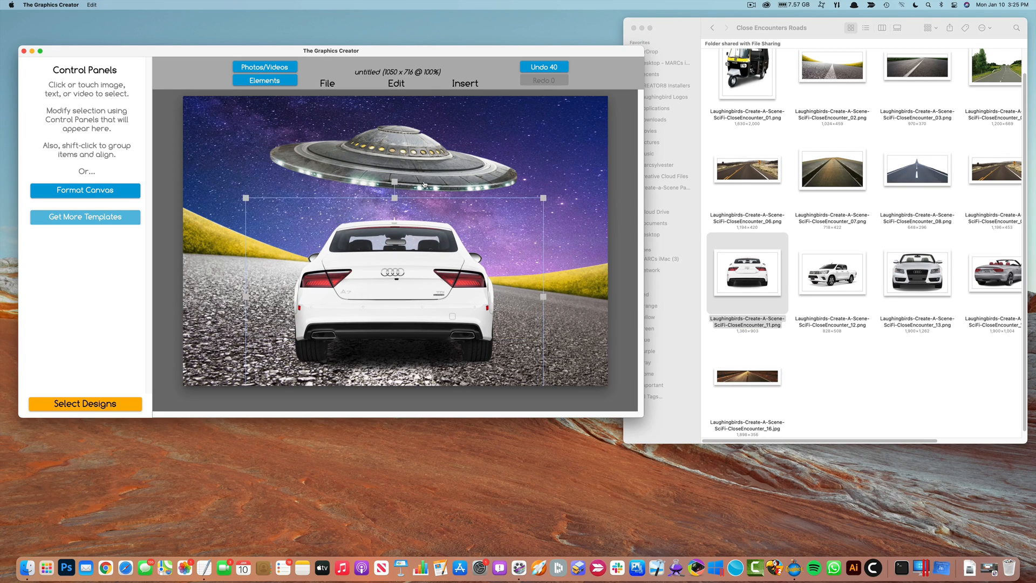
Shrink the white car and the saucer, setting the car on the road's centre line and the saucer in the sky above it
{"action": "left_click_drag", "start_coordinate": [425, 184], "coordinate": [427, 180]}
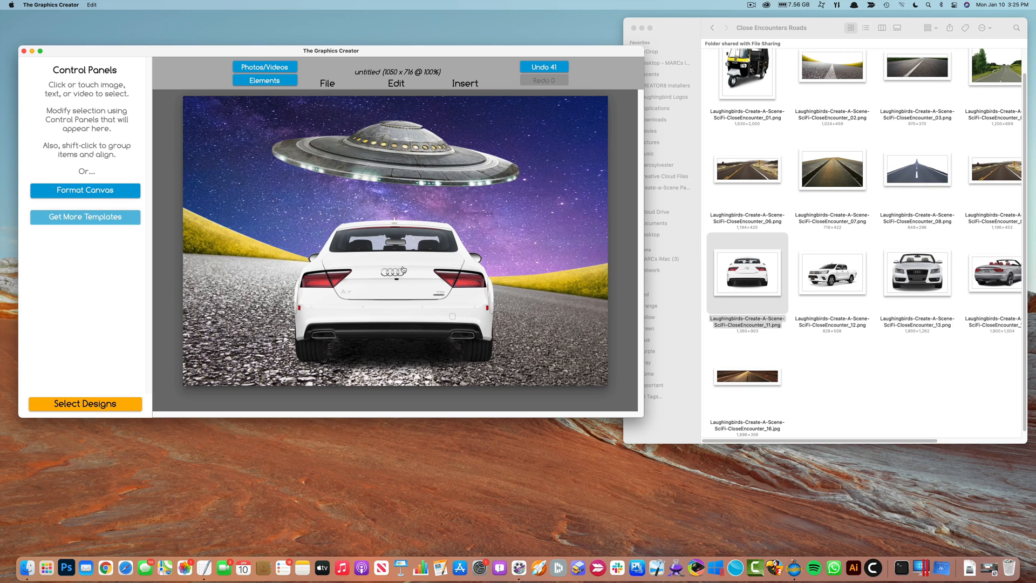
{"action": "left_click_drag", "start_coordinate": [545, 198], "coordinate": [417, 282]}
{"action": "left_click_drag", "start_coordinate": [339, 348], "coordinate": [411, 301]}
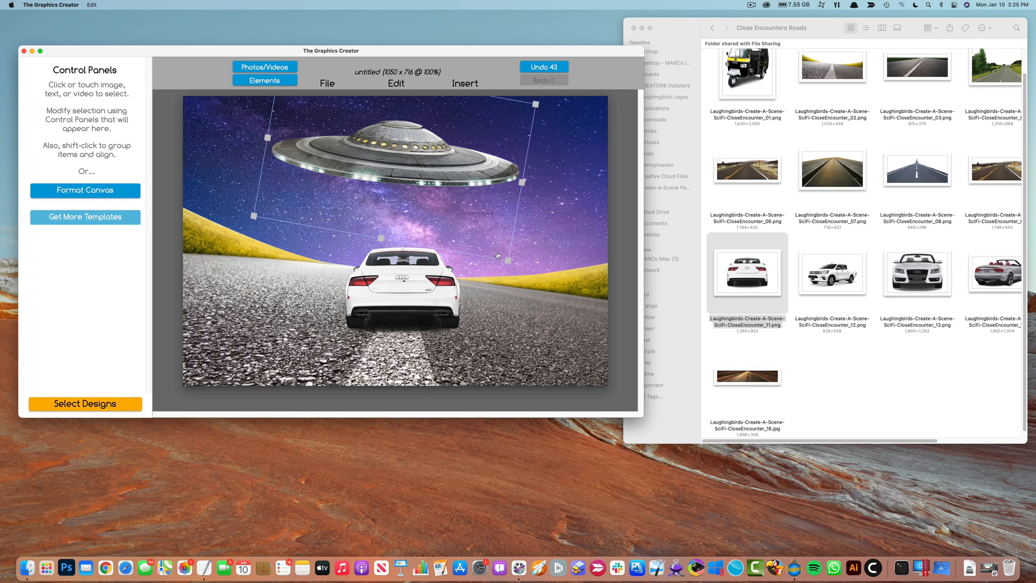
{"action": "left_click_drag", "start_coordinate": [498, 255], "coordinate": [430, 191]}
{"action": "left_click_drag", "start_coordinate": [374, 131], "coordinate": [412, 150]}
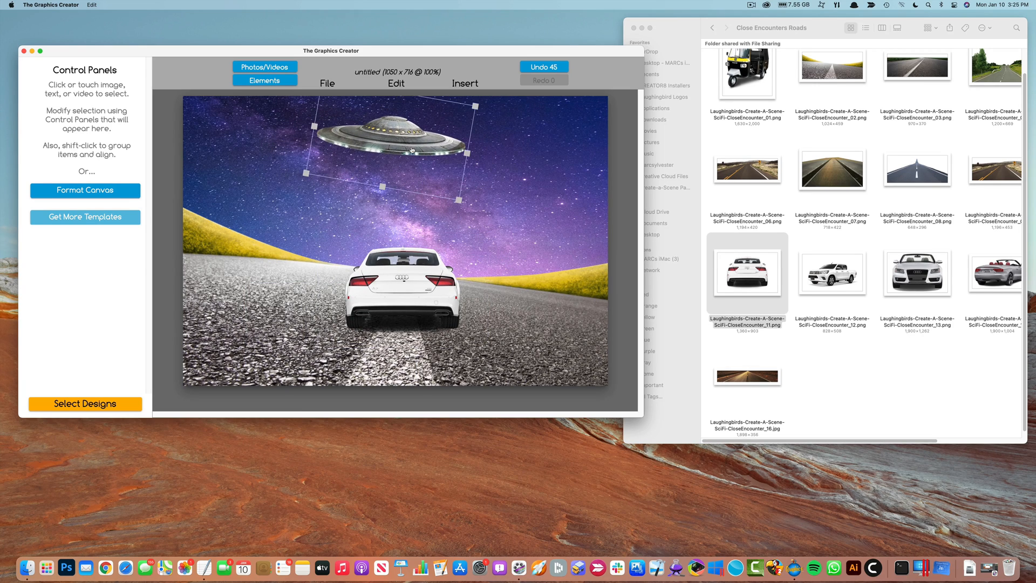
Return to the SciFi Alien Worlds folder and open its Light Effects folder
{"action": "left_click", "coordinate": [771, 142]}
{"action": "key", "text": "super+Up"}
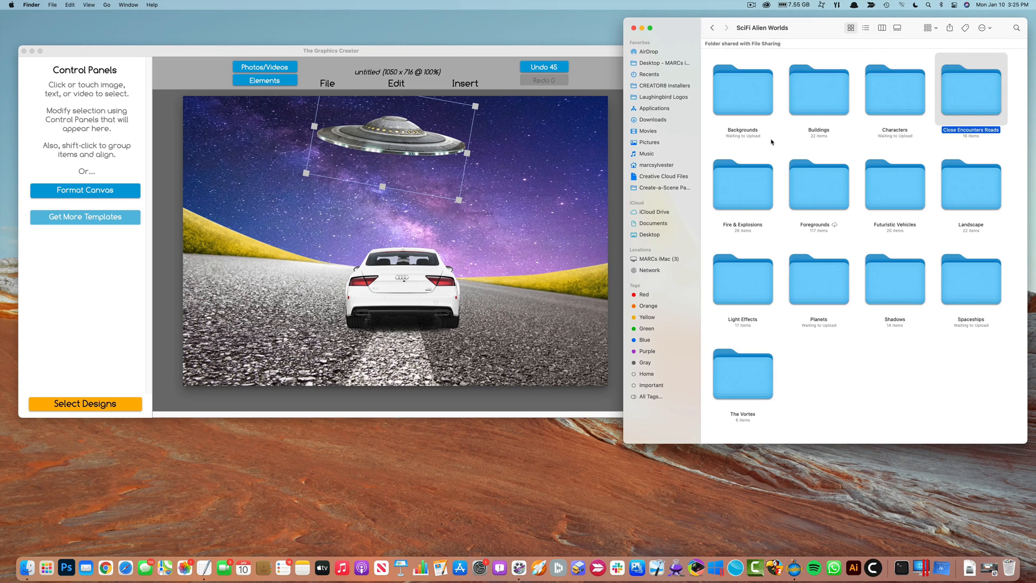
{"action": "double_click", "coordinate": [734, 288]}
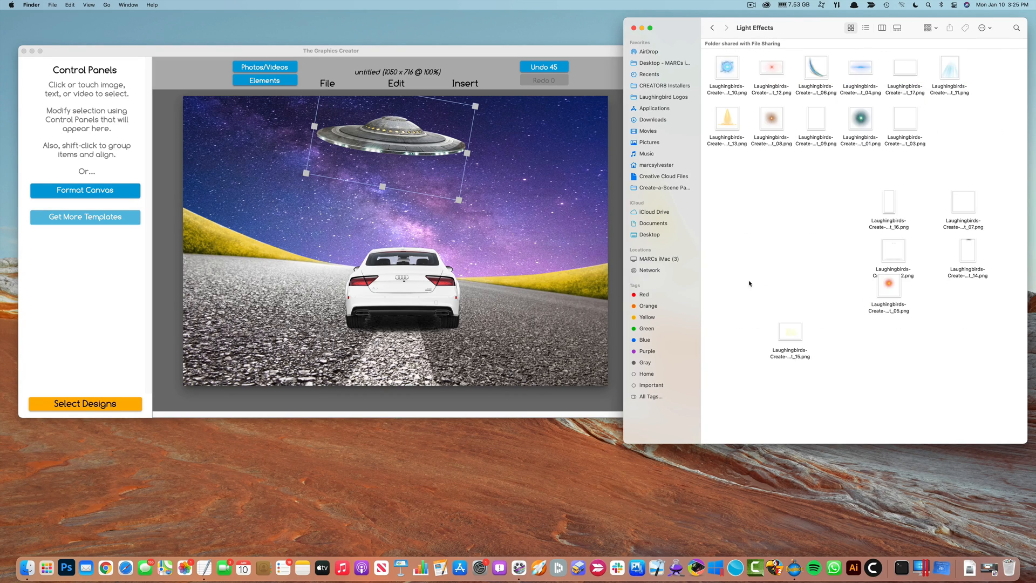
Try the light burst images ending in _16.png and _07.png beneath the saucer, deleting each from the canvas
{"action": "left_click_drag", "start_coordinate": [892, 218], "coordinate": [476, 204]}
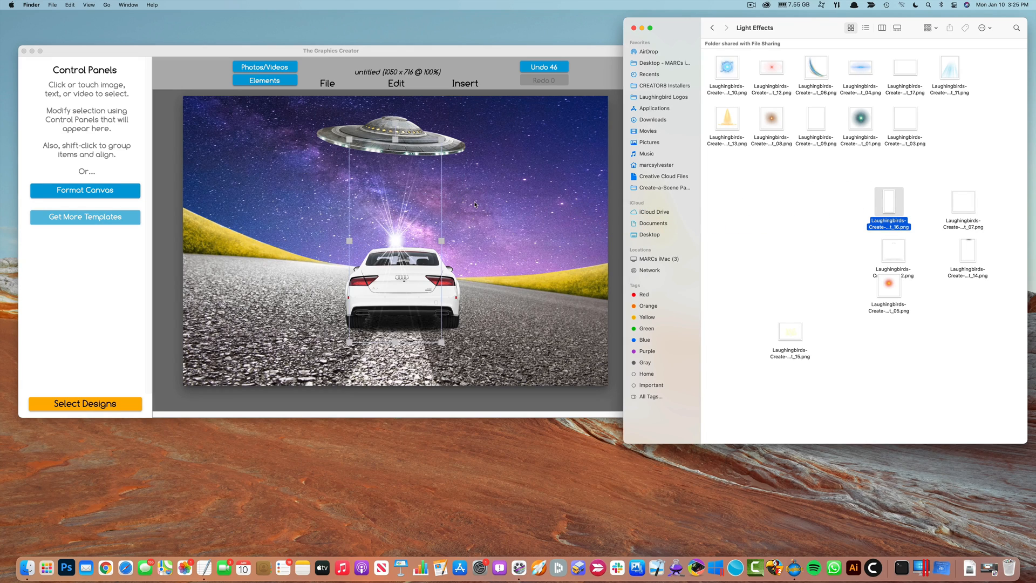
{"action": "left_click", "coordinate": [397, 244]}
{"action": "left_click_drag", "start_coordinate": [395, 229], "coordinate": [407, 161]}
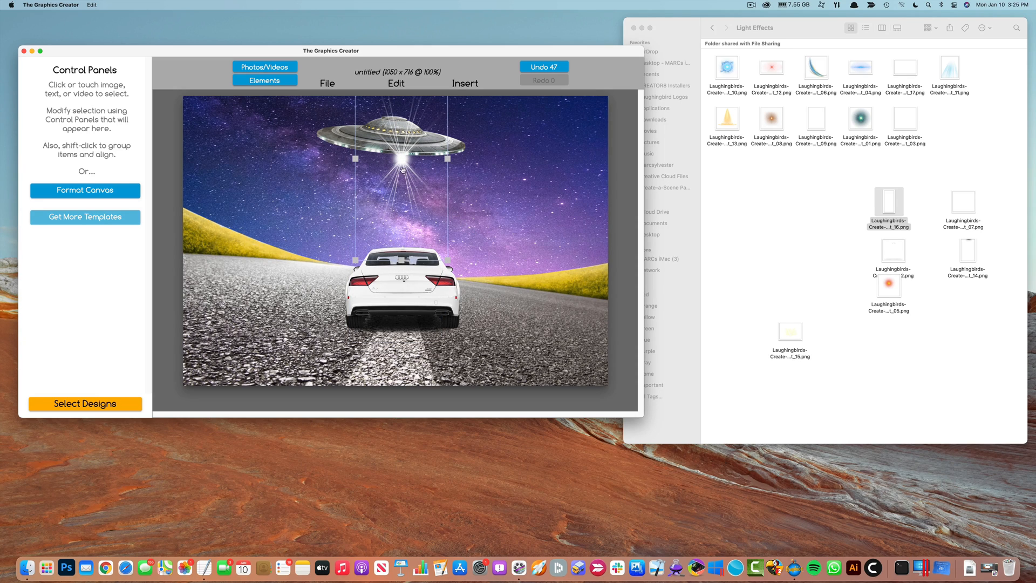
{"action": "key", "text": "Delete"}
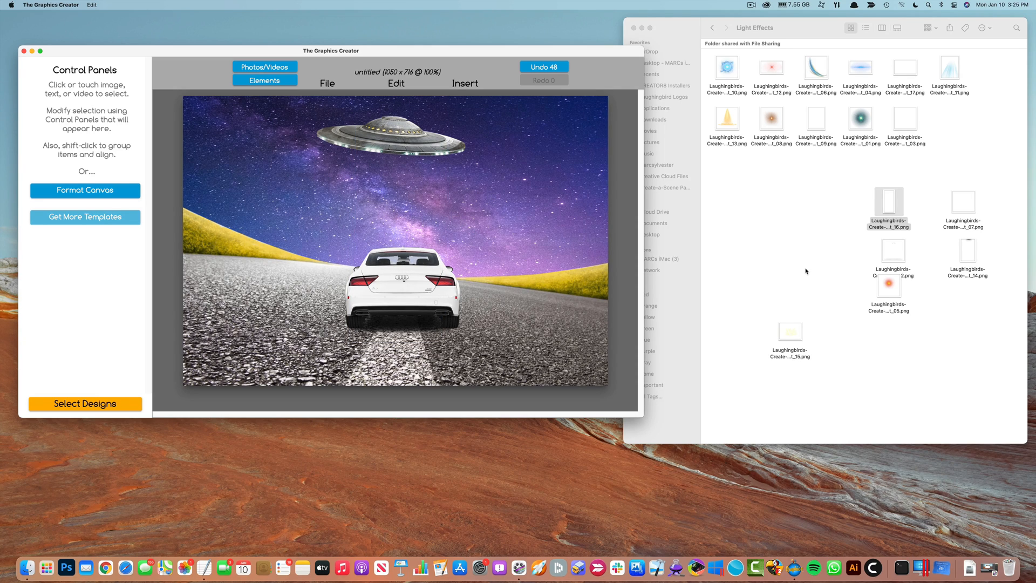
{"action": "left_click_drag", "start_coordinate": [976, 214], "coordinate": [400, 184]}
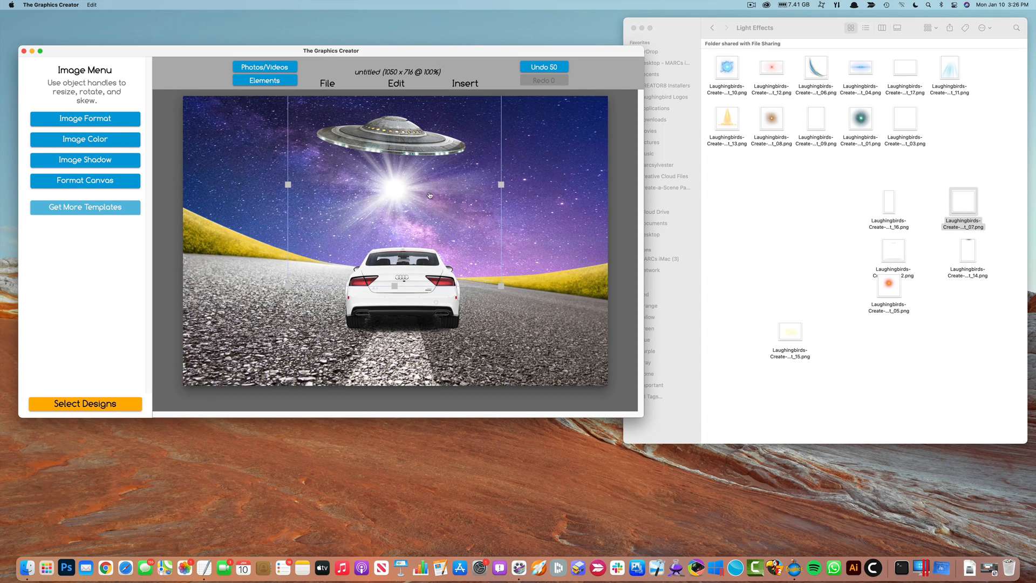
{"action": "key", "text": "Delete"}
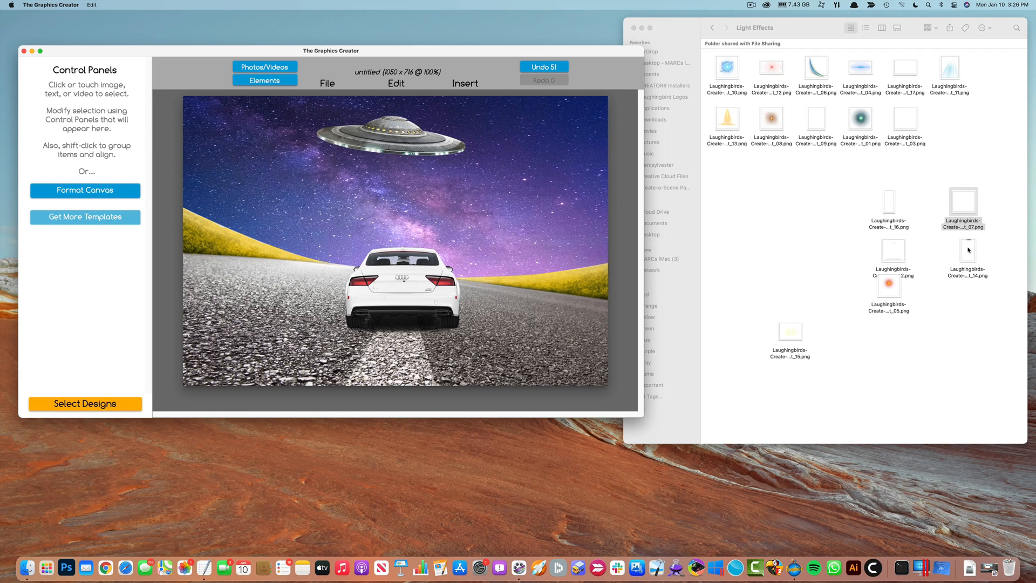
Add the light beam image ending in _14.png below the saucer, shining down onto the car, with the saucer layered in front
{"action": "left_click_drag", "start_coordinate": [969, 250], "coordinate": [400, 207]}
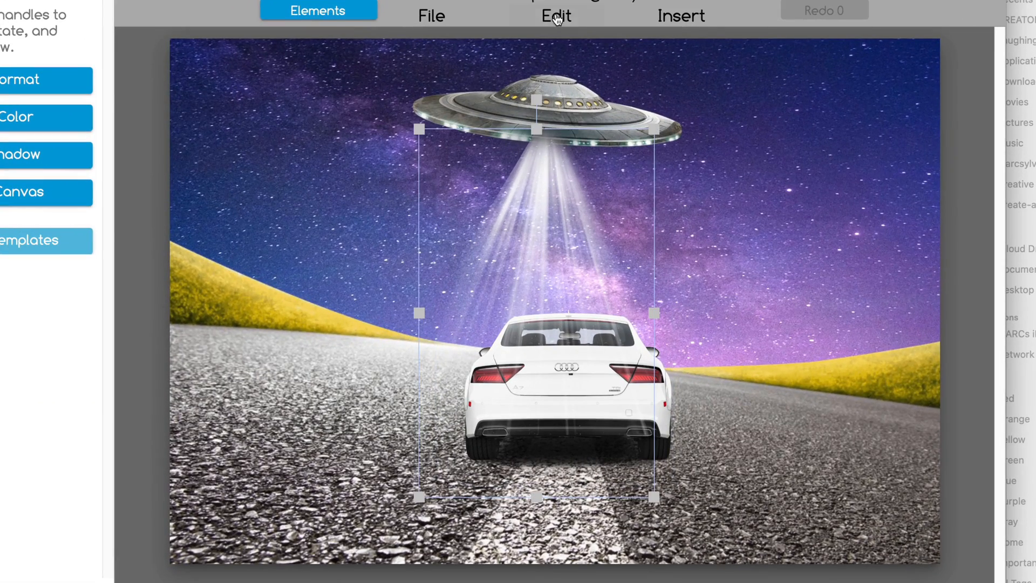
{"action": "left_click", "coordinate": [556, 16]}
{"action": "left_click", "coordinate": [563, 107]}
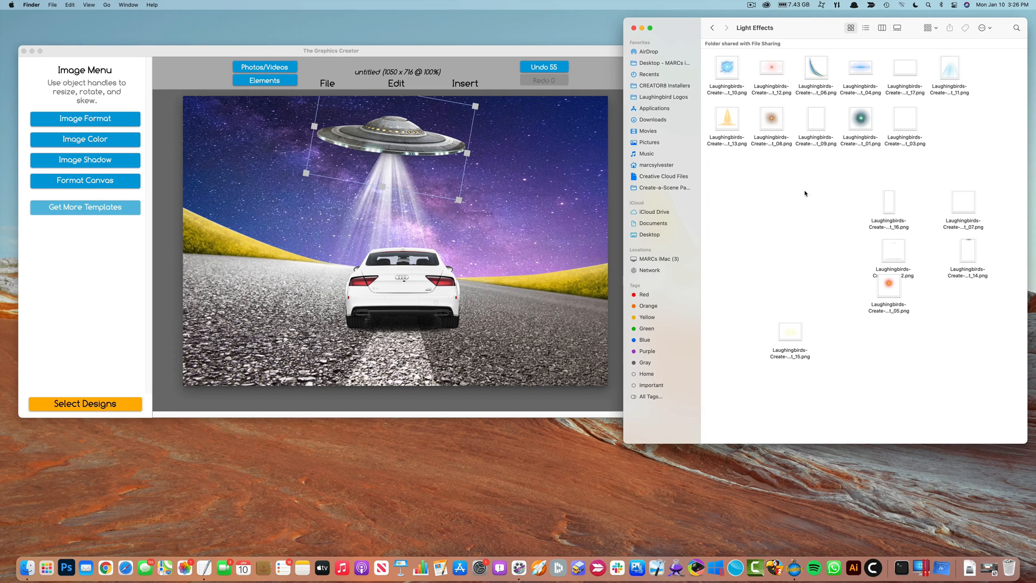
Add the floating couple, SciFi-Character_80.png, from the Characters folder, shrunk and rotated to rise inside the light beam
{"action": "key", "text": "super+Up"}
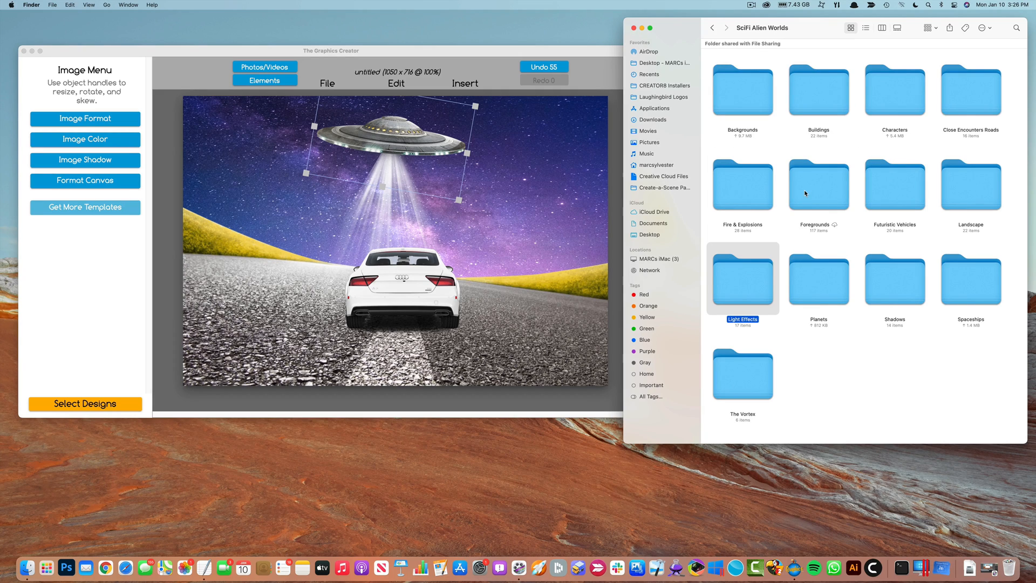
{"action": "left_click", "coordinate": [894, 93]}
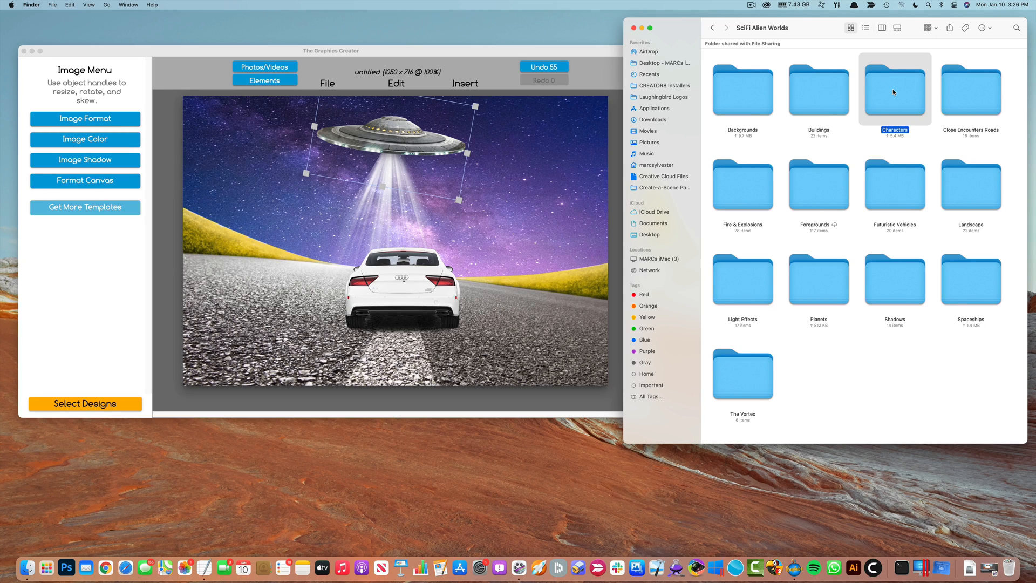
{"action": "double_click", "coordinate": [894, 92]}
{"action": "scroll", "coordinate": [841, 202], "scroll_direction": "down", "scroll_amount": 2}
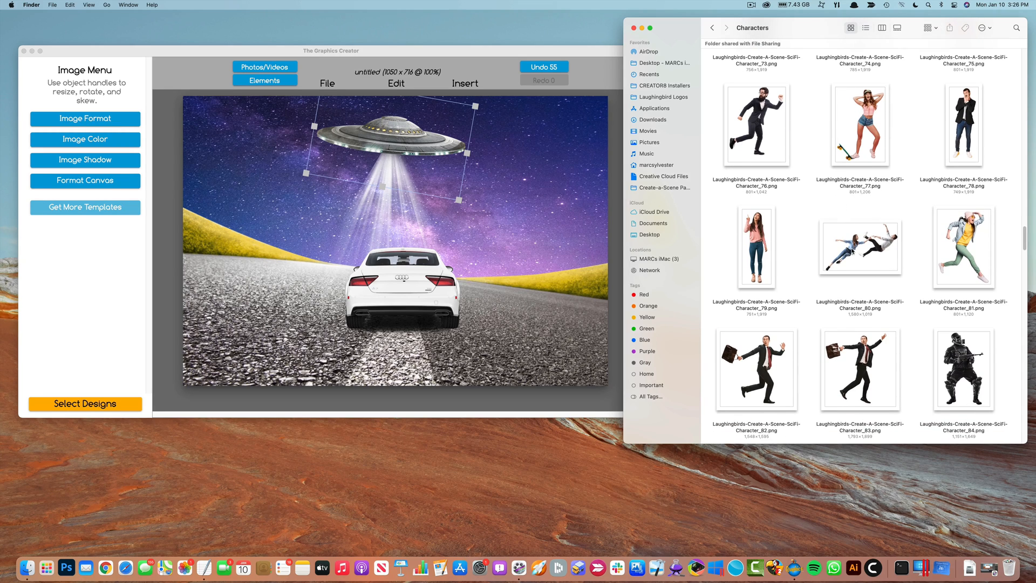
{"action": "left_click_drag", "start_coordinate": [852, 251], "coordinate": [407, 200]}
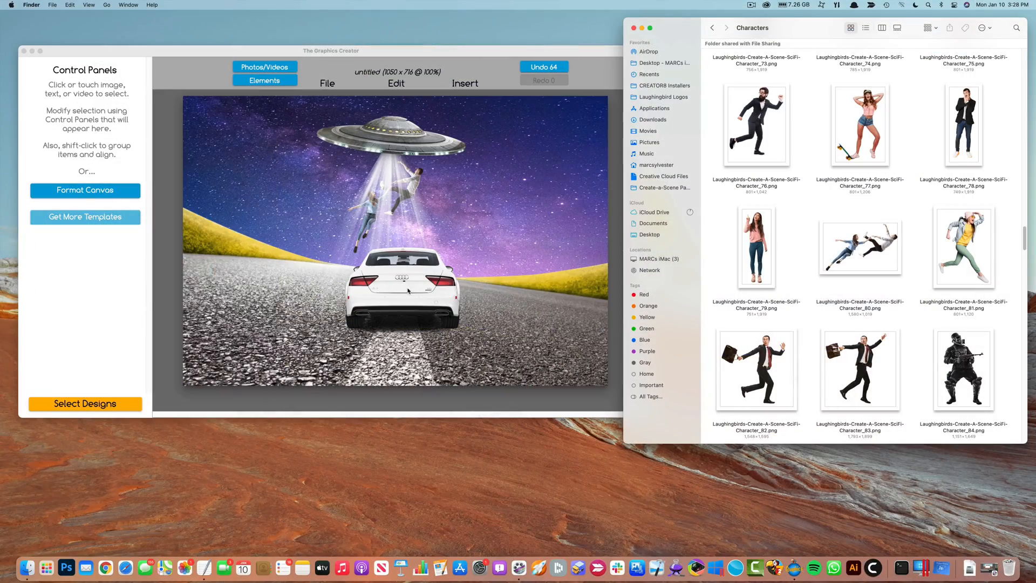
Delete the white car and the floating couple from the scene, keeping the saucer and its light beam
{"action": "left_click", "coordinate": [409, 292]}
{"action": "left_click_drag", "start_coordinate": [425, 291], "coordinate": [396, 285]}
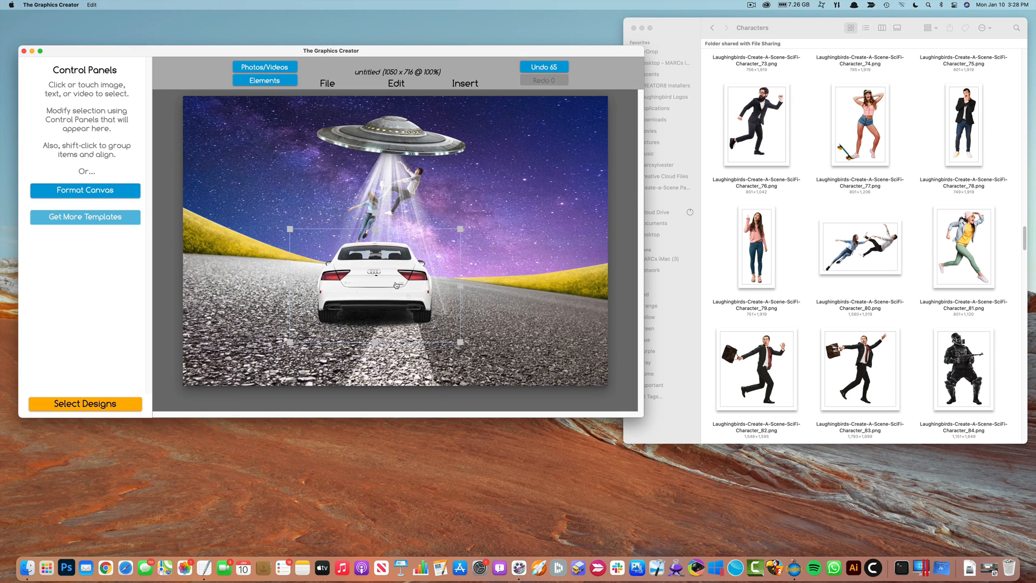
{"action": "key", "text": "Delete"}
{"action": "left_click", "coordinate": [423, 173]}
{"action": "key", "text": "Delete"}
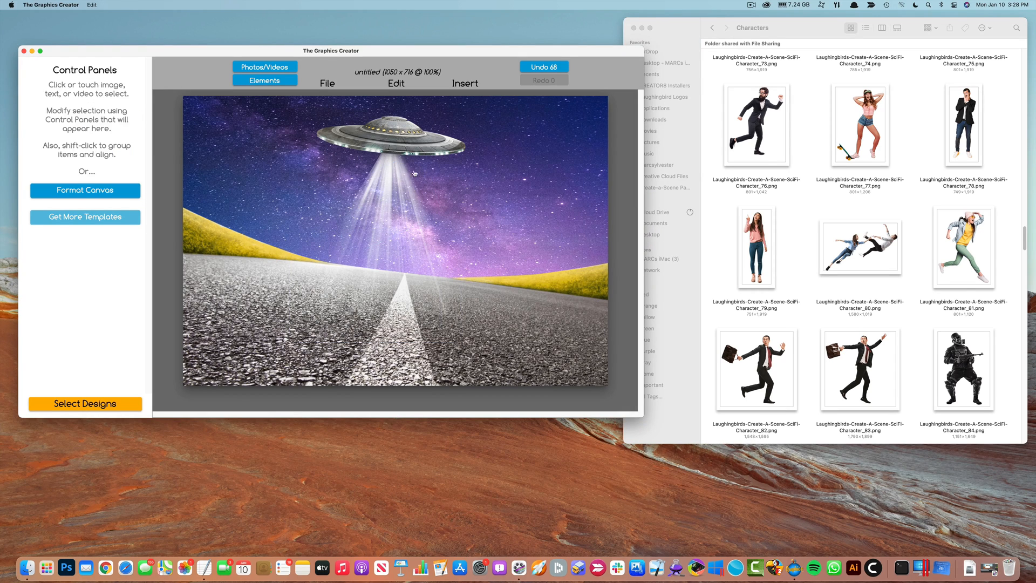
Add the crouching robot, SciFi-Character_90.png, from the Characters folder to the middle of the road
{"action": "left_click", "coordinate": [940, 301]}
{"action": "scroll", "coordinate": [940, 301], "scroll_direction": "down", "scroll_amount": 8}
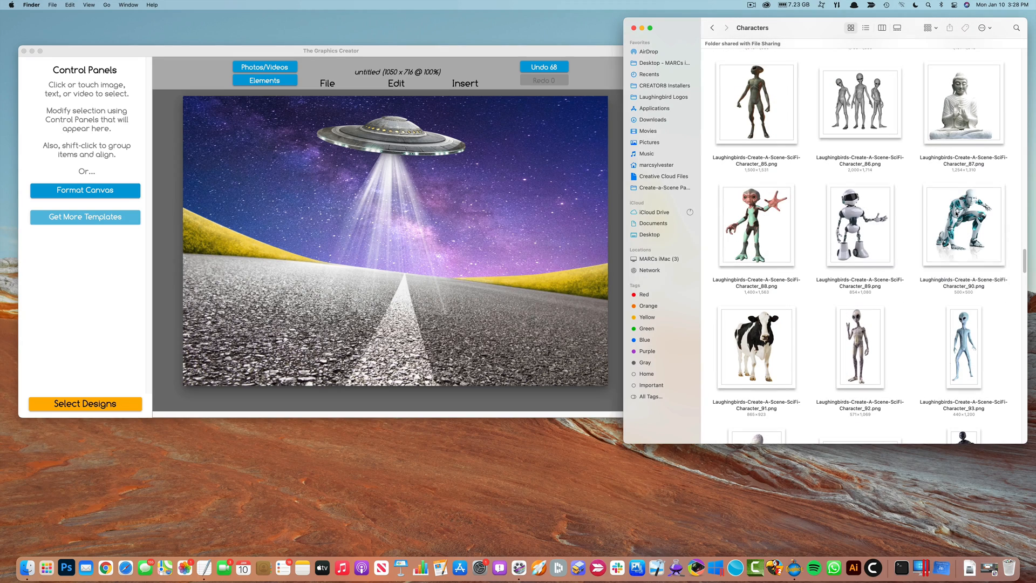
{"action": "left_click_drag", "start_coordinate": [964, 224], "coordinate": [402, 286]}
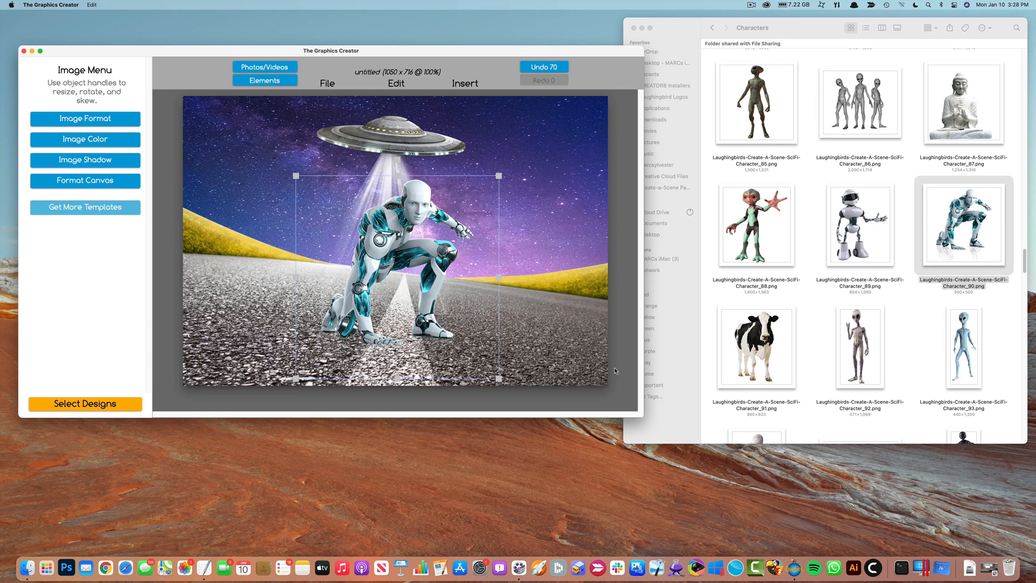
Add the oval shadow image ending in _02.png from the Shadows folder and position it on the road beneath the crouching robot
{"action": "left_click", "coordinate": [805, 348]}
{"action": "key", "text": "super+bracketleft"}
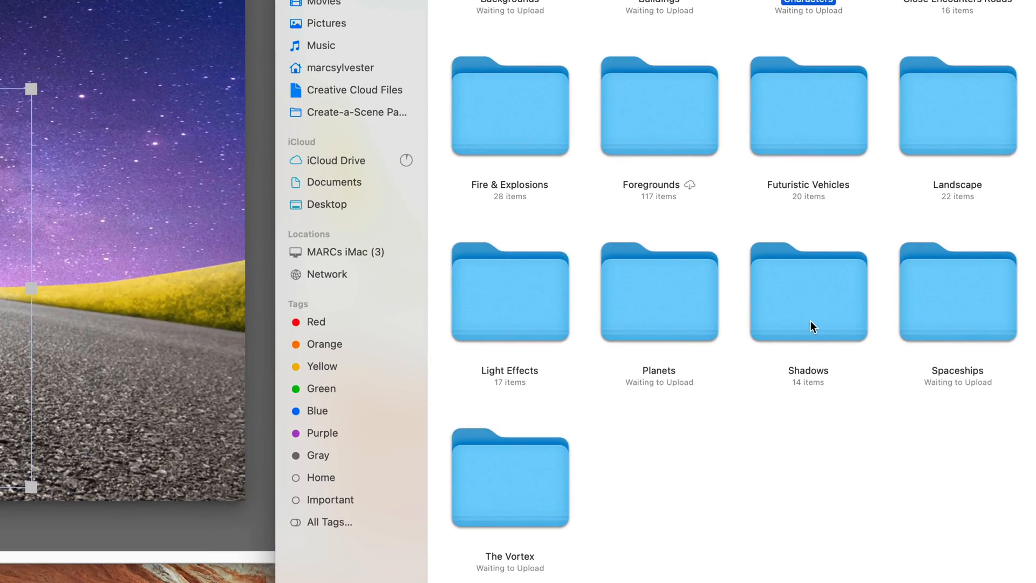
{"action": "double_click", "coordinate": [899, 289]}
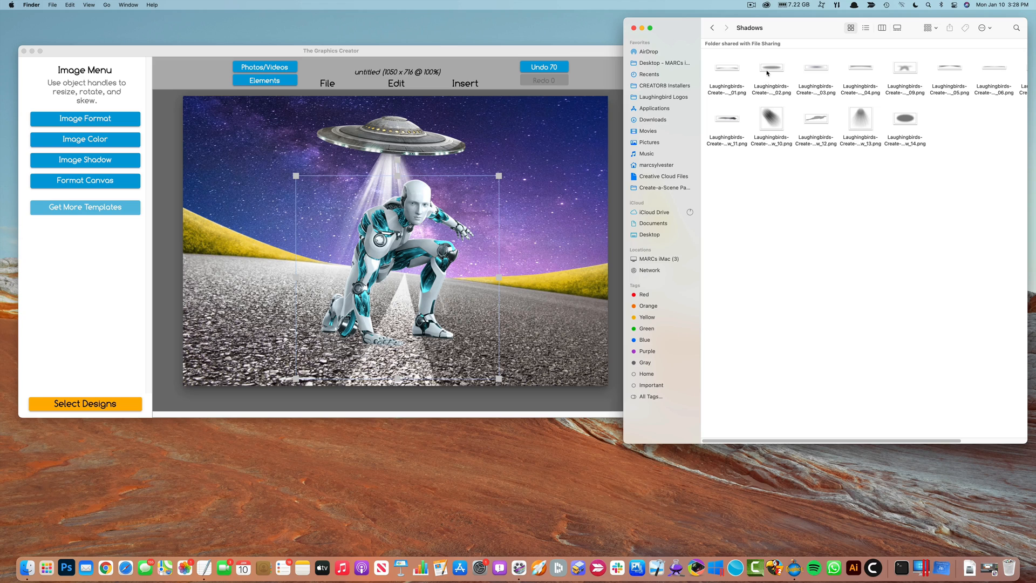
{"action": "left_click_drag", "start_coordinate": [768, 72], "coordinate": [385, 282]}
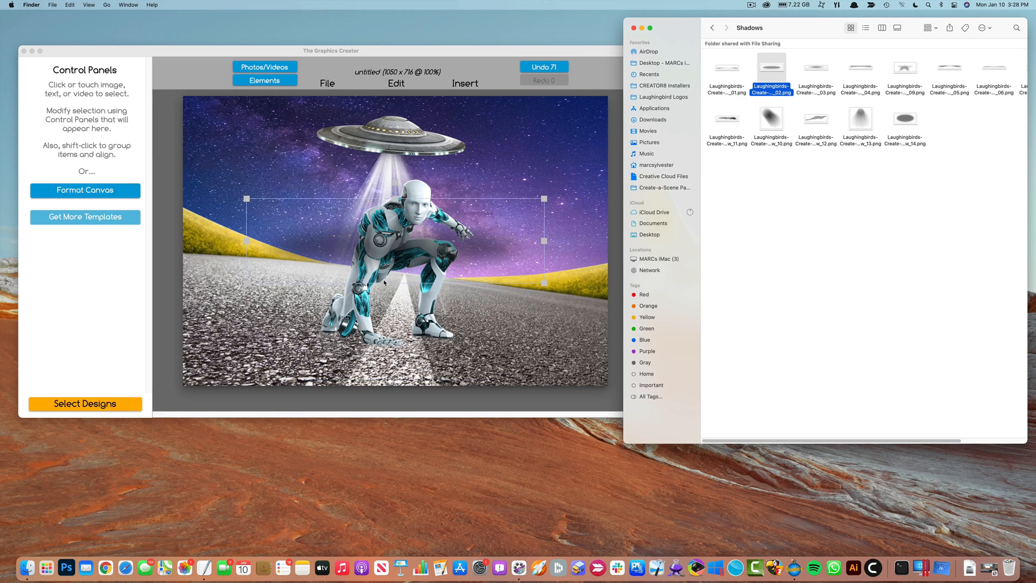
{"action": "left_click", "coordinate": [405, 243]}
{"action": "left_click_drag", "start_coordinate": [406, 243], "coordinate": [400, 302]}
{"action": "left_click", "coordinate": [517, 287]}
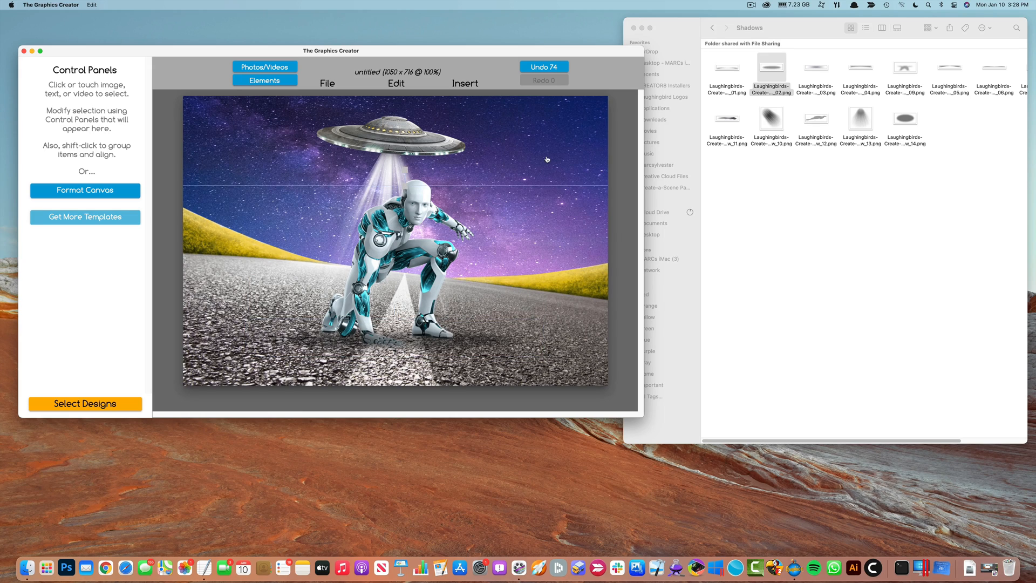
Add the reaching astronaut, SciFi-Character_98.png, from the Characters folder to the scene
{"action": "left_click", "coordinate": [763, 266]}
{"action": "key", "text": "super+Up"}
{"action": "double_click", "coordinate": [895, 92]}
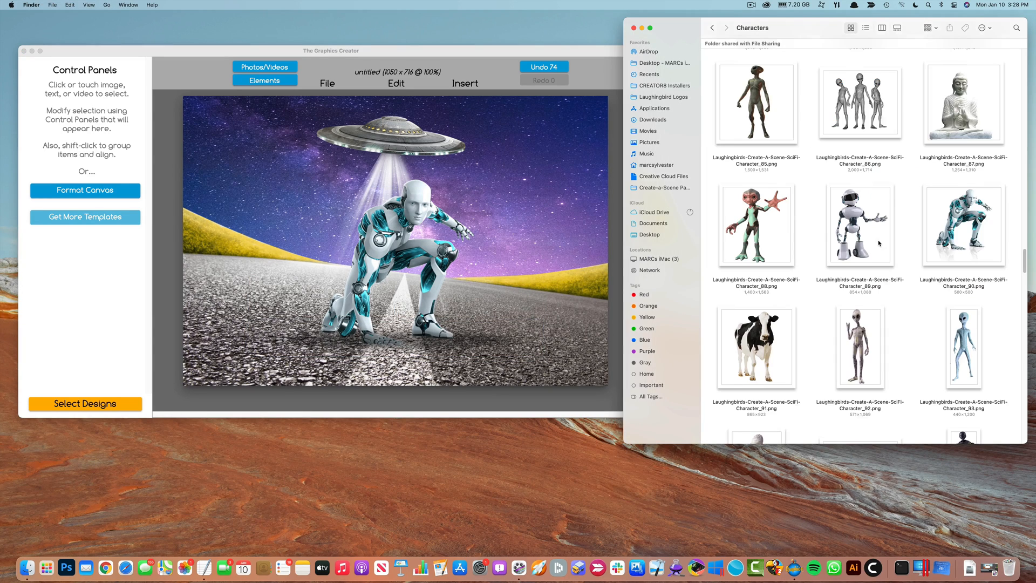
{"action": "scroll", "coordinate": [861, 237], "scroll_direction": "down", "scroll_amount": 10}
{"action": "left_click_drag", "start_coordinate": [860, 236], "coordinate": [514, 183]}
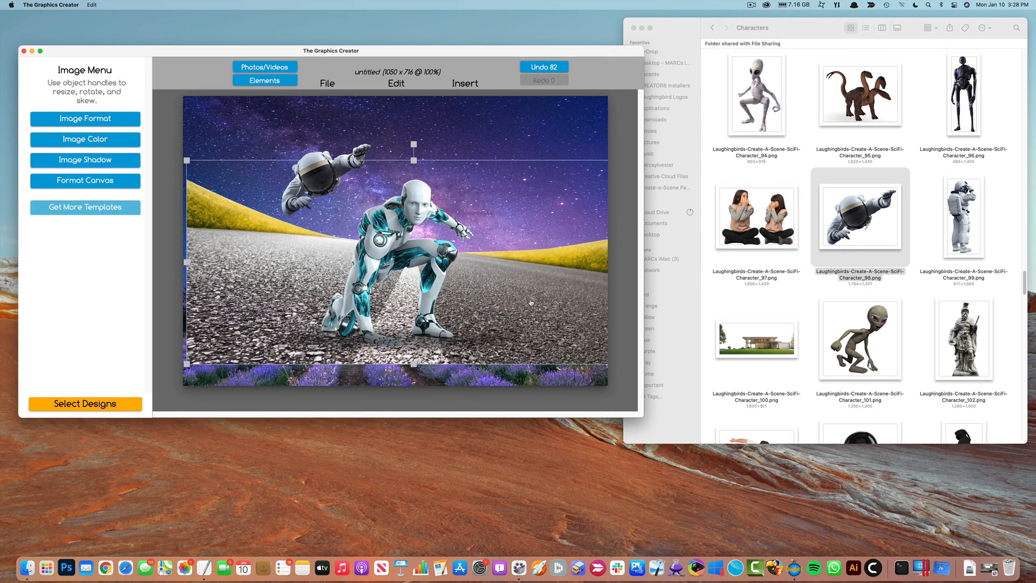
Delete the robot, road and starry lavender-field background from the canvas, keeping the floating astronaut
{"action": "left_click", "coordinate": [423, 259]}
{"action": "key", "text": "BackSpace"}
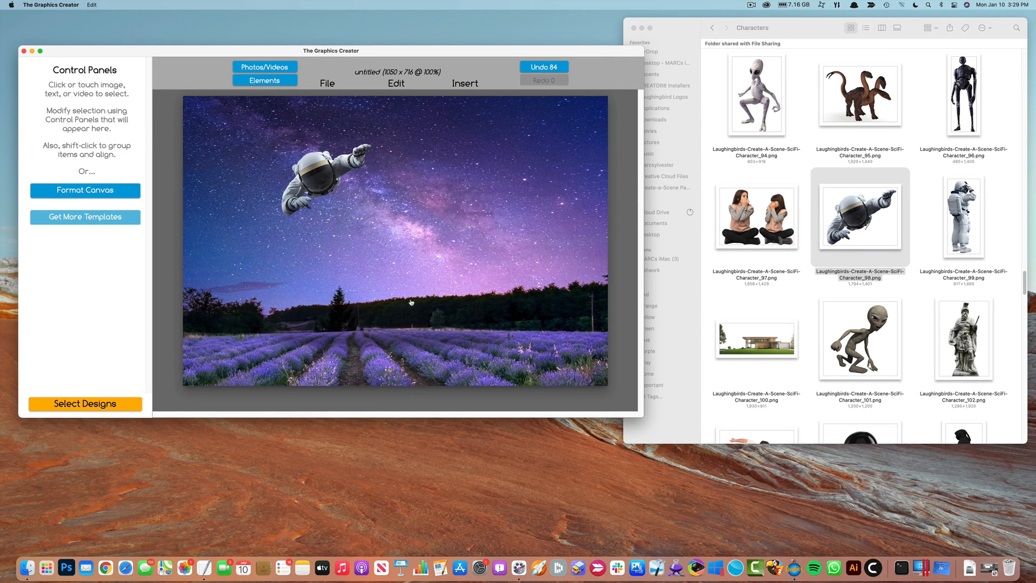
{"action": "left_click", "coordinate": [411, 340]}
{"action": "key", "text": "BackSpace"}
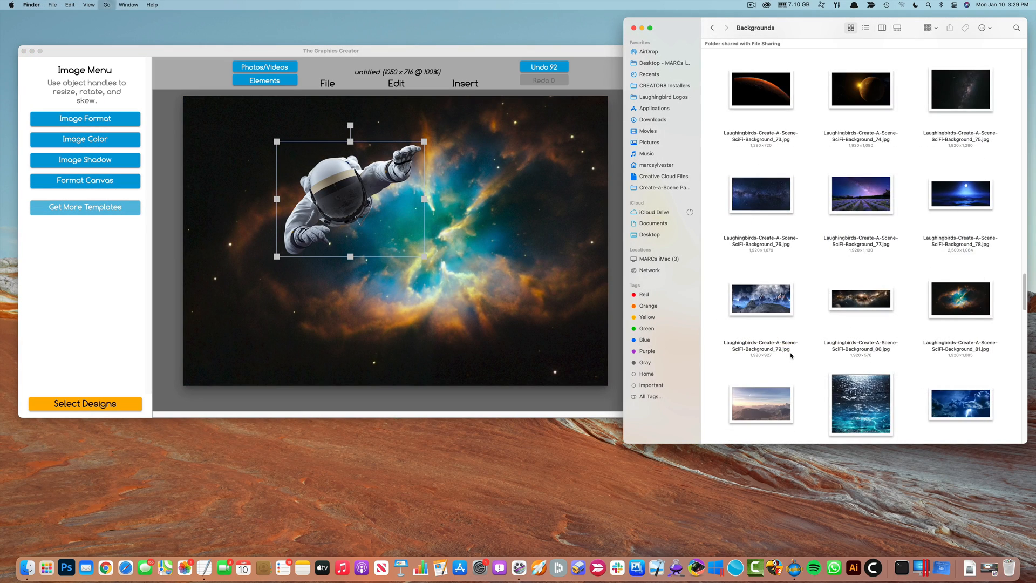
Add the desert foreground SciFi-Foreground_06.png from the Foregrounds folder, enlarged to span the lower part of the canvas
{"action": "key", "text": "super+Up"}
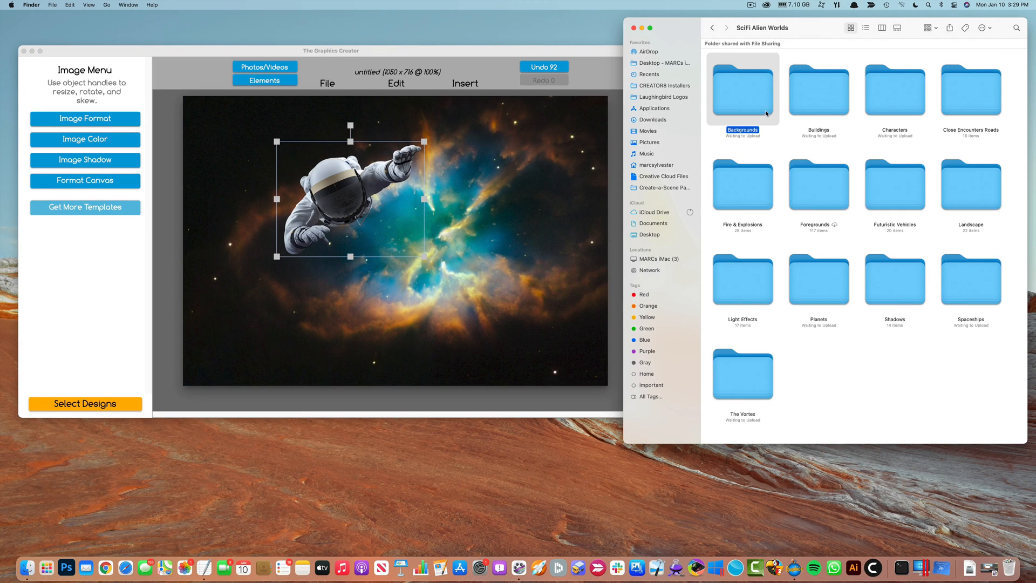
{"action": "double_click", "coordinate": [819, 187]}
{"action": "left_click_drag", "start_coordinate": [749, 170], "coordinate": [447, 244]}
{"action": "left_click_drag", "start_coordinate": [267, 183], "coordinate": [183, 242]}
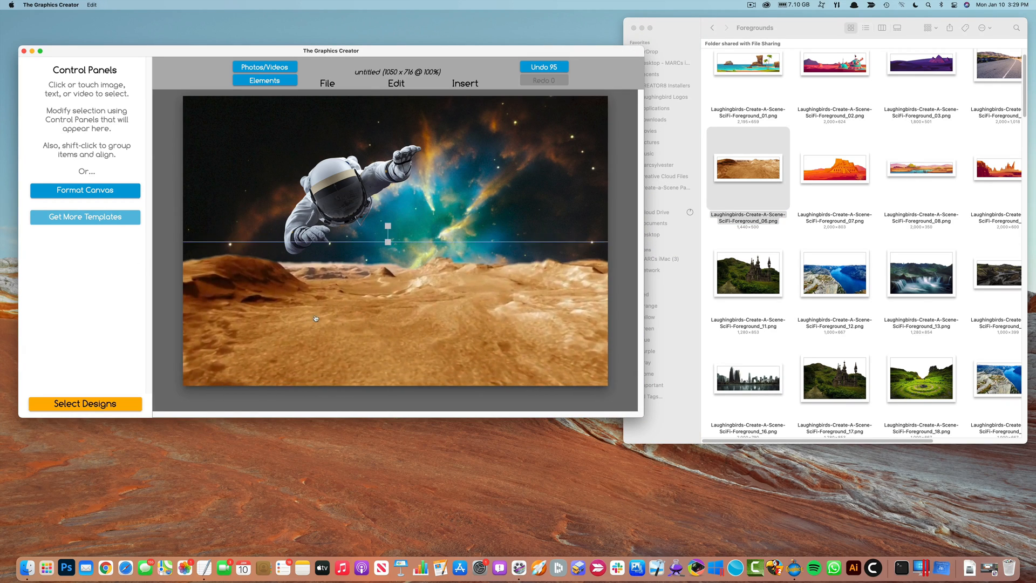
{"action": "left_click_drag", "start_coordinate": [351, 321], "coordinate": [351, 339]}
Add the standing astronaut, SciFi-Character_99.png, and place it on the left side of the scene
{"action": "left_click_drag", "start_coordinate": [964, 216], "coordinate": [413, 258]}
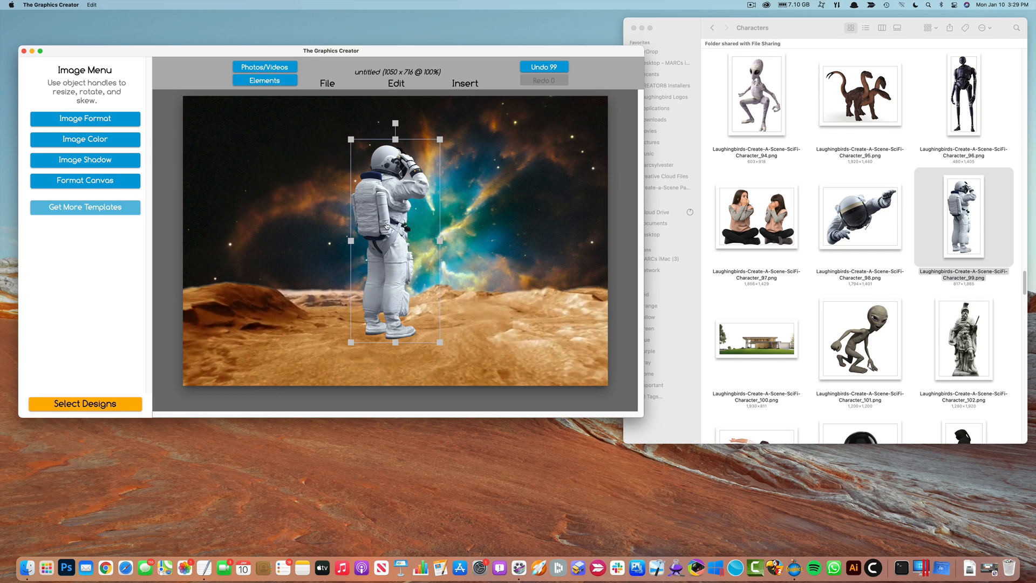
{"action": "left_click_drag", "start_coordinate": [387, 226], "coordinate": [293, 258]}
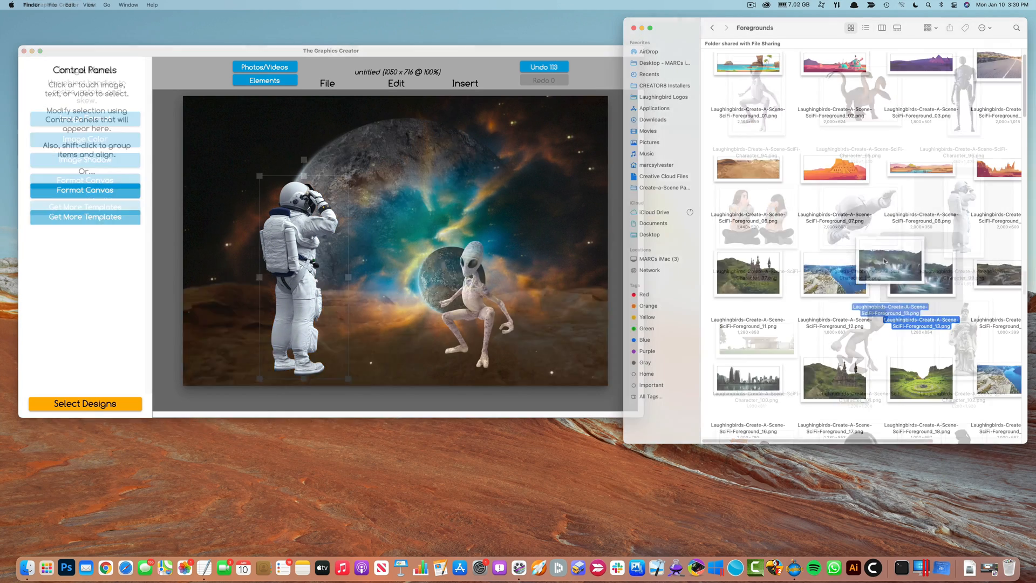
Add the green mountain foreground SciFi-Foreground_13.png and place the desert planet image SciFi-Background_99.jpg behind it as the backdrop
{"action": "left_click_drag", "start_coordinate": [922, 273], "coordinate": [360, 268]}
{"action": "scroll", "coordinate": [493, 243], "scroll_direction": "up", "scroll_amount": 5}
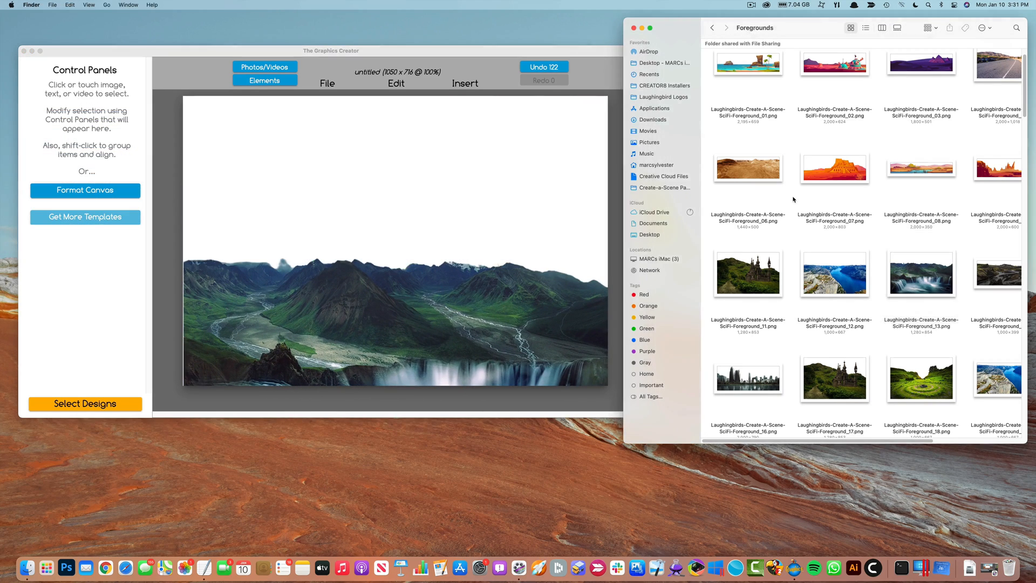
{"action": "key", "text": "super+Up"}
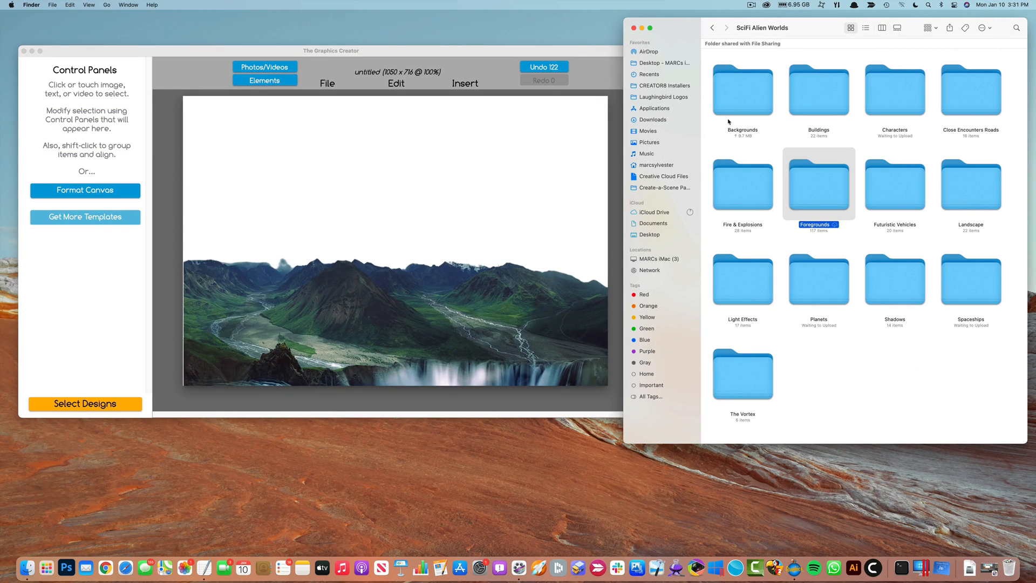
{"action": "double_click", "coordinate": [729, 102]}
{"action": "scroll", "coordinate": [863, 270], "scroll_direction": "down", "scroll_amount": 5}
{"action": "left_click_drag", "start_coordinate": [961, 298], "coordinate": [491, 207]}
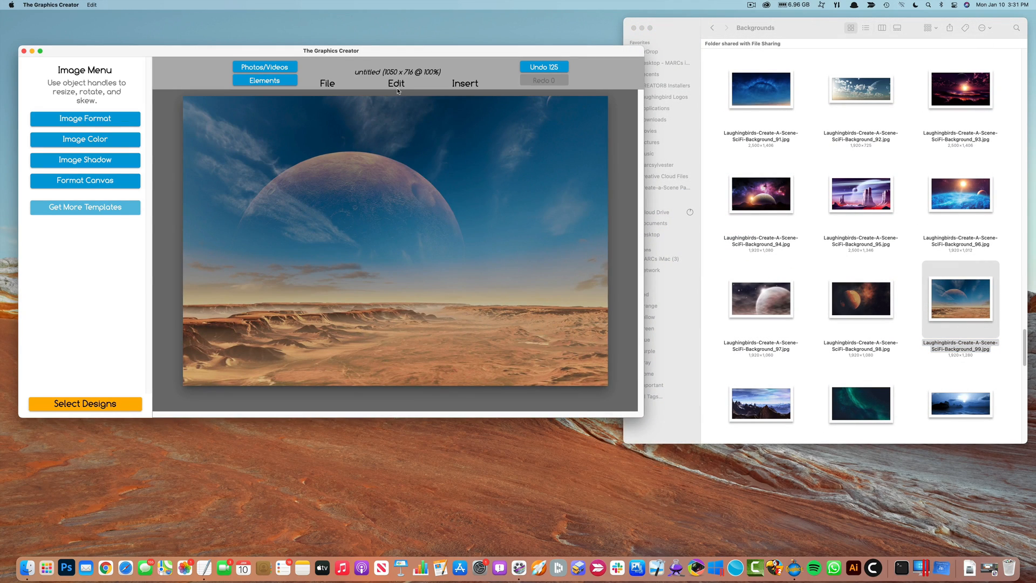
{"action": "left_click", "coordinate": [398, 90]}
{"action": "left_click", "coordinate": [400, 153]}
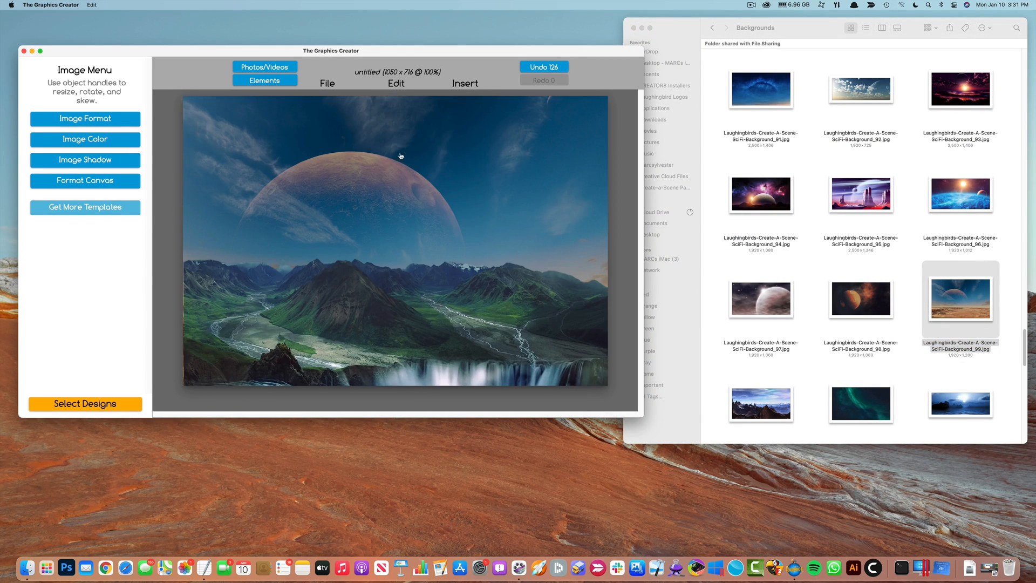
Add the flying saucer SciFi-Spaceship_32.png from the Spaceships folder, tilted above the mountains on the right side
{"action": "left_click", "coordinate": [764, 256]}
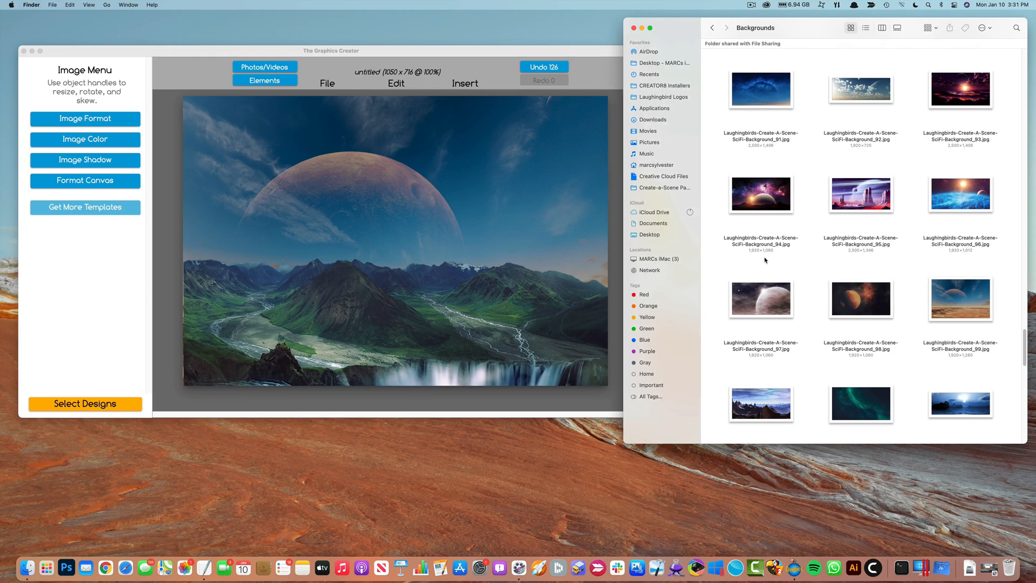
{"action": "key", "text": "super+bracketleft"}
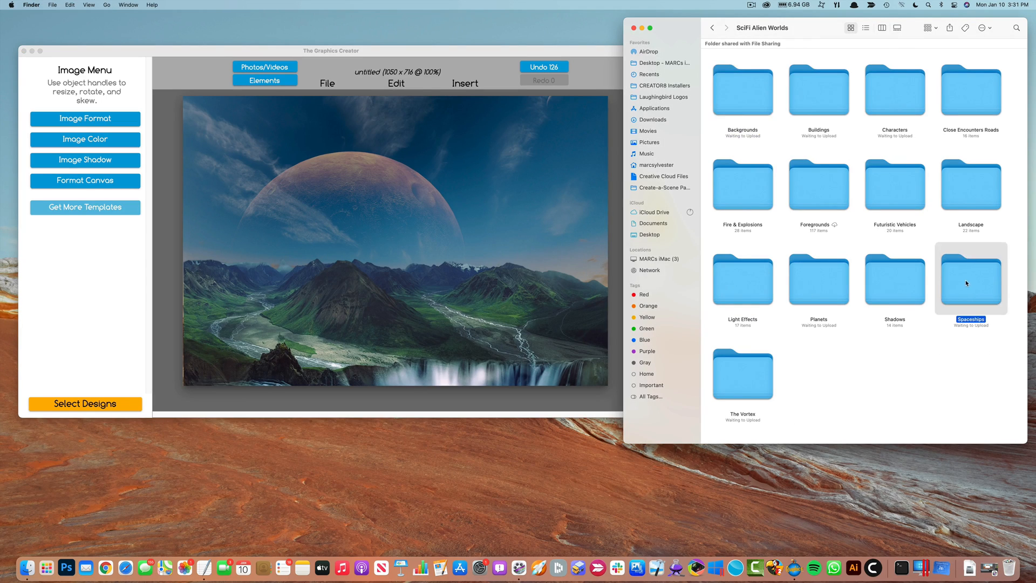
{"action": "double_click", "coordinate": [967, 283]}
{"action": "left_click_drag", "start_coordinate": [834, 231], "coordinate": [625, 197]}
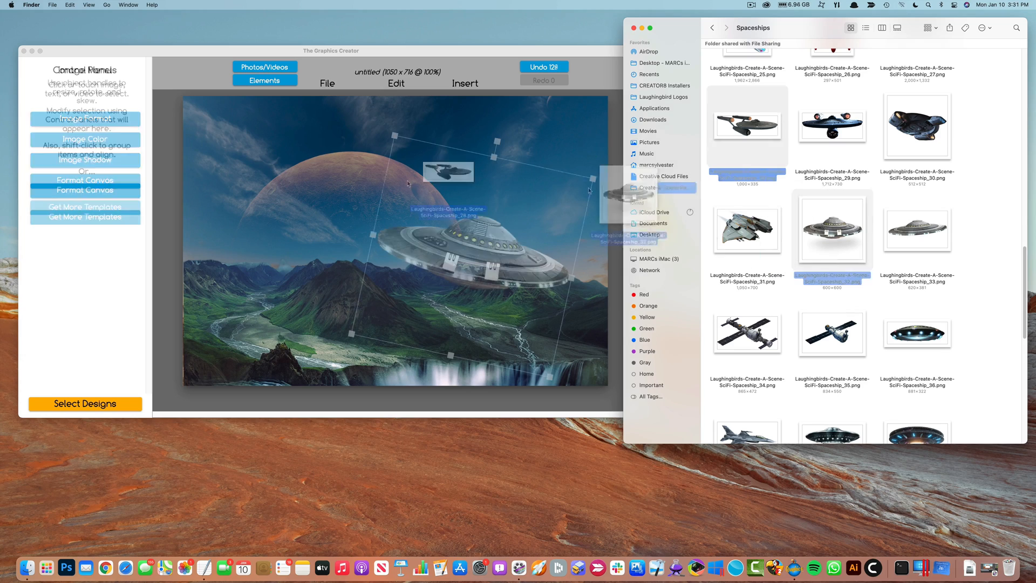
Add the starship SciFi-Spaceship_28.png, shrink it to less than half size and place it left of the saucer, partly over the planet
{"action": "left_click_drag", "start_coordinate": [748, 126], "coordinate": [305, 194]}
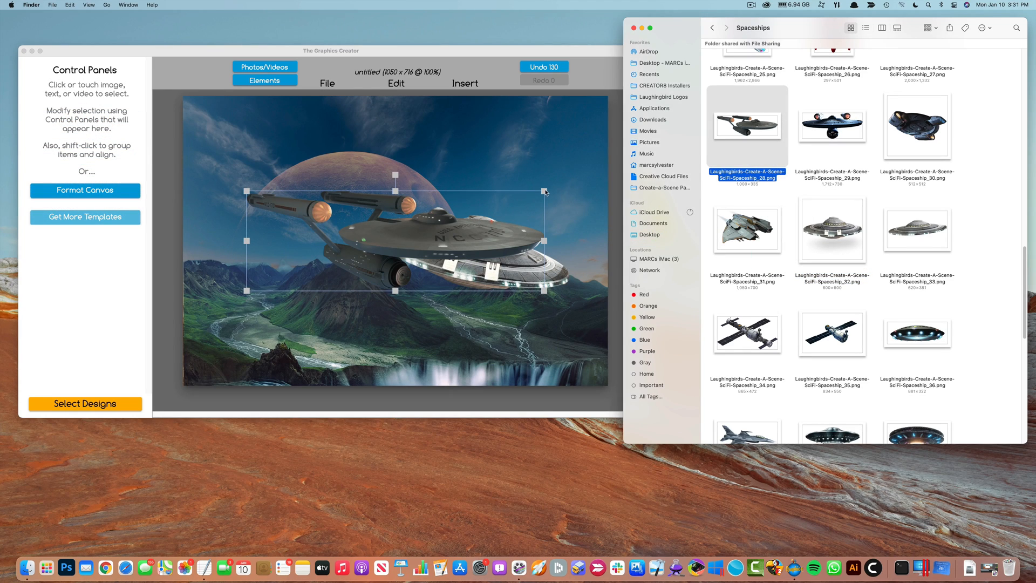
{"action": "left_click", "coordinate": [542, 193]}
{"action": "left_click_drag", "start_coordinate": [542, 190], "coordinate": [381, 246]}
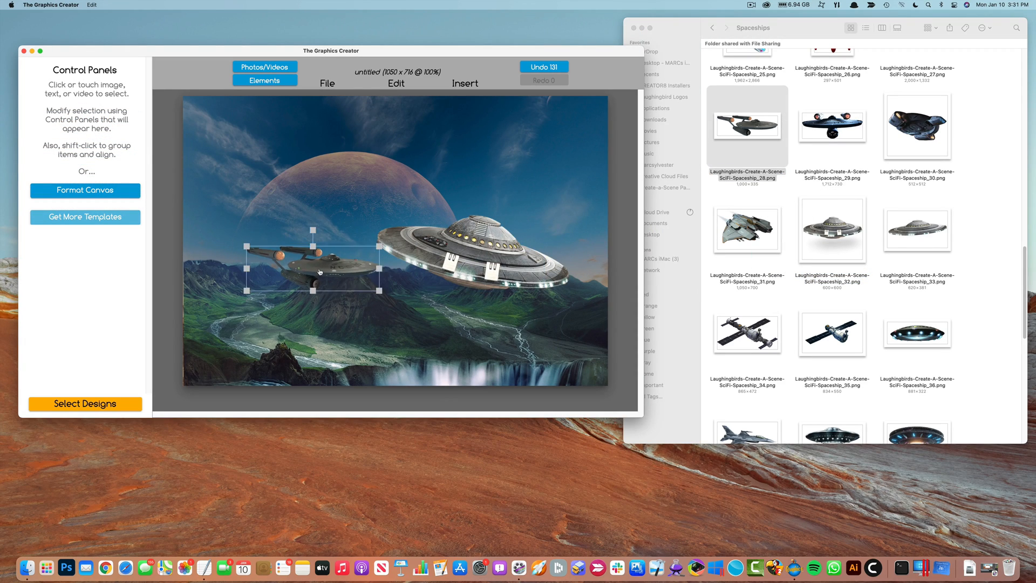
{"action": "left_click_drag", "start_coordinate": [335, 270], "coordinate": [304, 233]}
{"action": "left_click", "coordinate": [432, 302]}
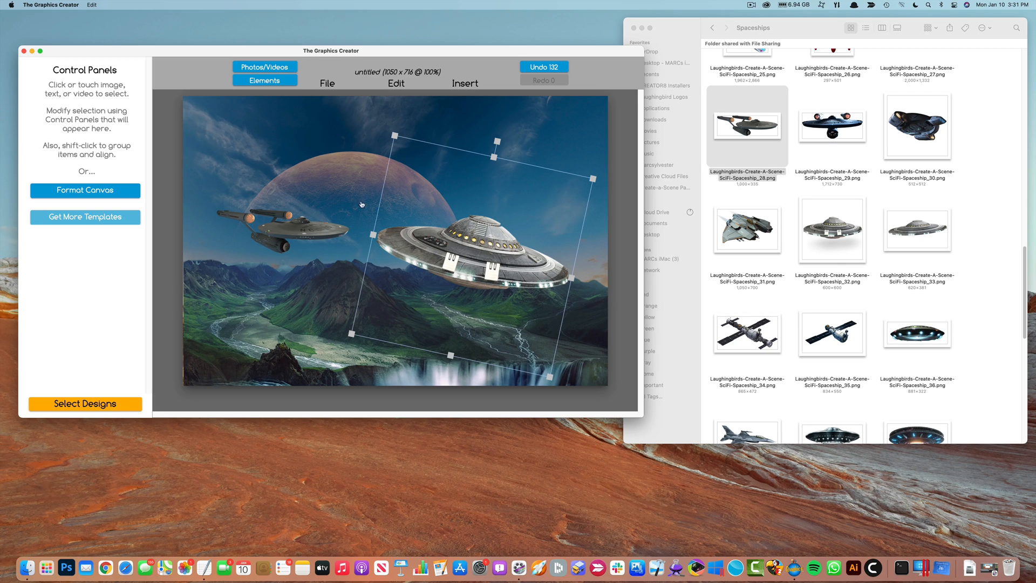
{"action": "left_click", "coordinate": [350, 159]}
Add the night park image Scary_Background_23.jpg from Creature Feature Horror Show's Scary Backgrounds folder, enlarged to fill the blank canvas
{"action": "left_click", "coordinate": [726, 269]}
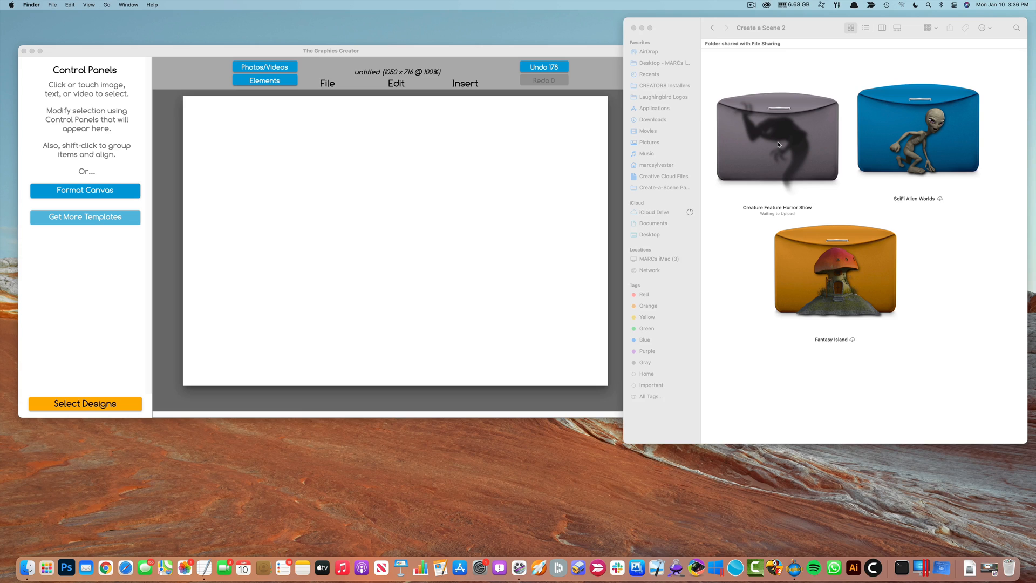
{"action": "double_click", "coordinate": [661, 177]}
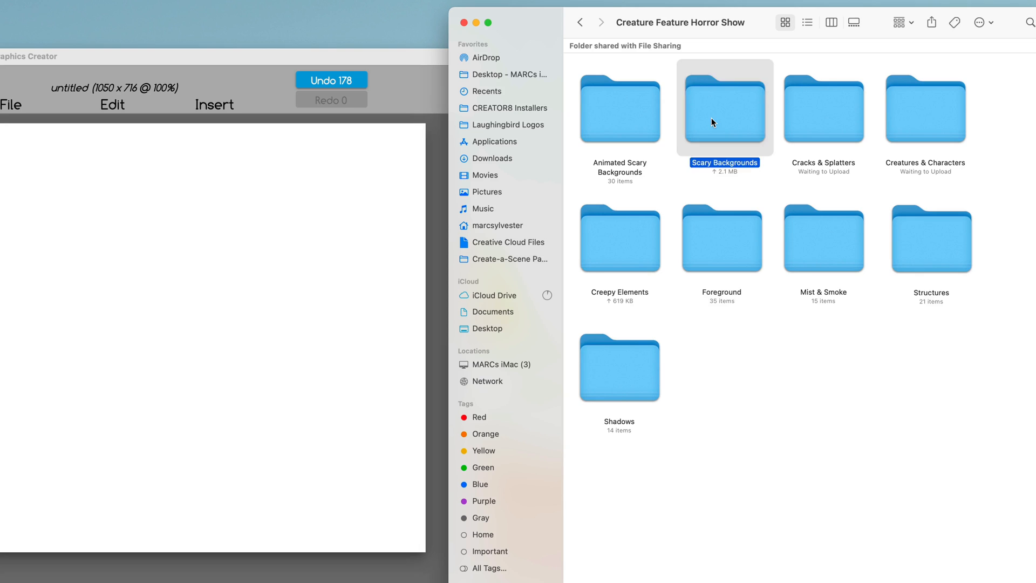
{"action": "double_click", "coordinate": [803, 93]}
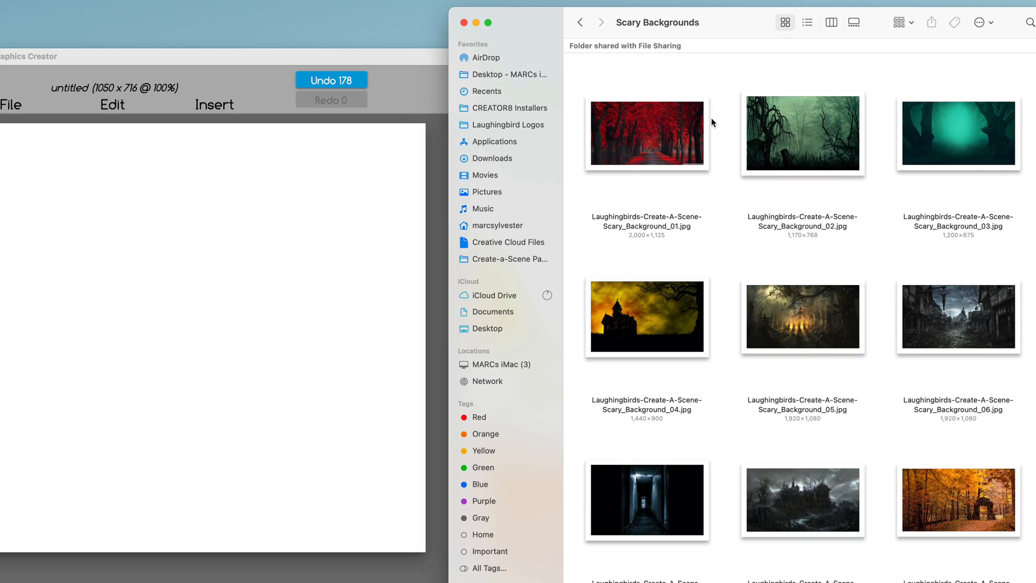
{"action": "scroll", "coordinate": [799, 319], "scroll_direction": "down", "scroll_amount": 15}
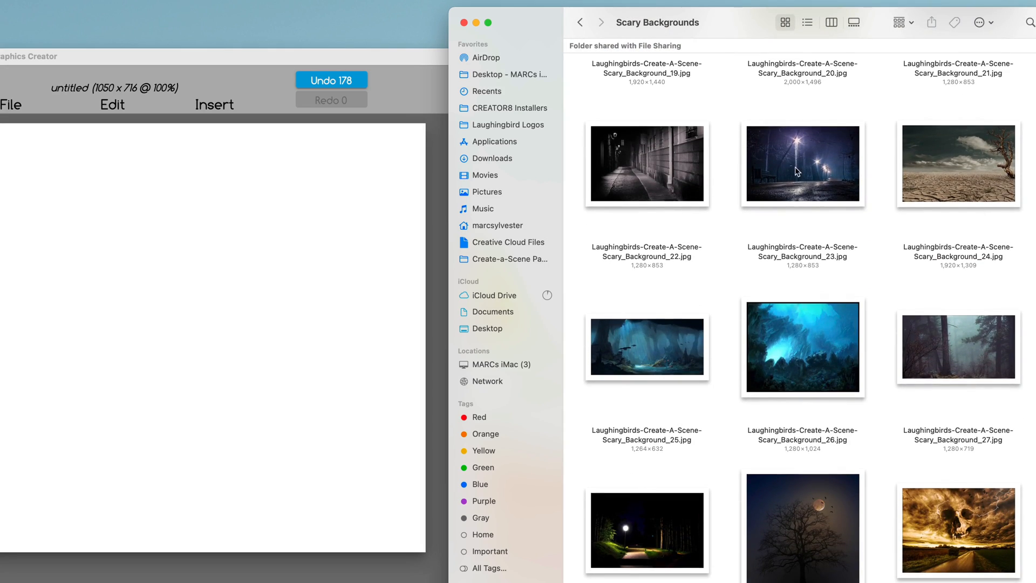
{"action": "left_click_drag", "start_coordinate": [799, 178], "coordinate": [92, 299]}
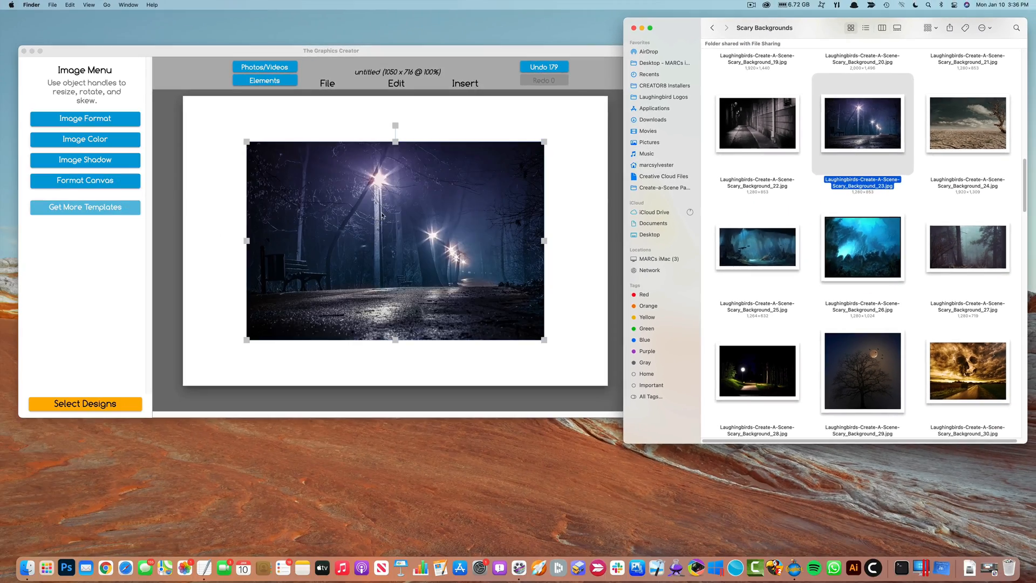
{"action": "left_click_drag", "start_coordinate": [394, 241], "coordinate": [315, 185]}
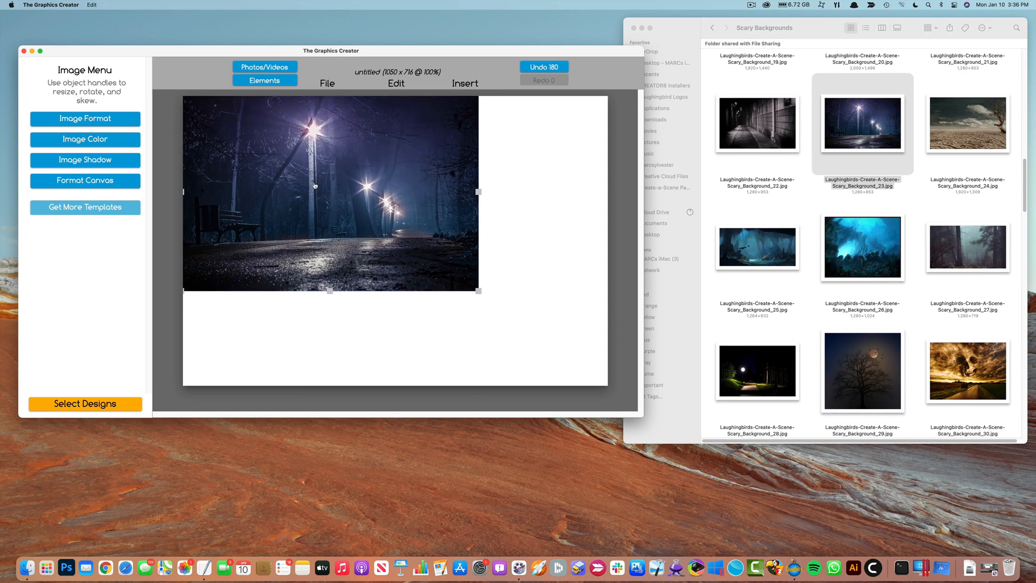
{"action": "left_click_drag", "start_coordinate": [478, 292], "coordinate": [608, 386]}
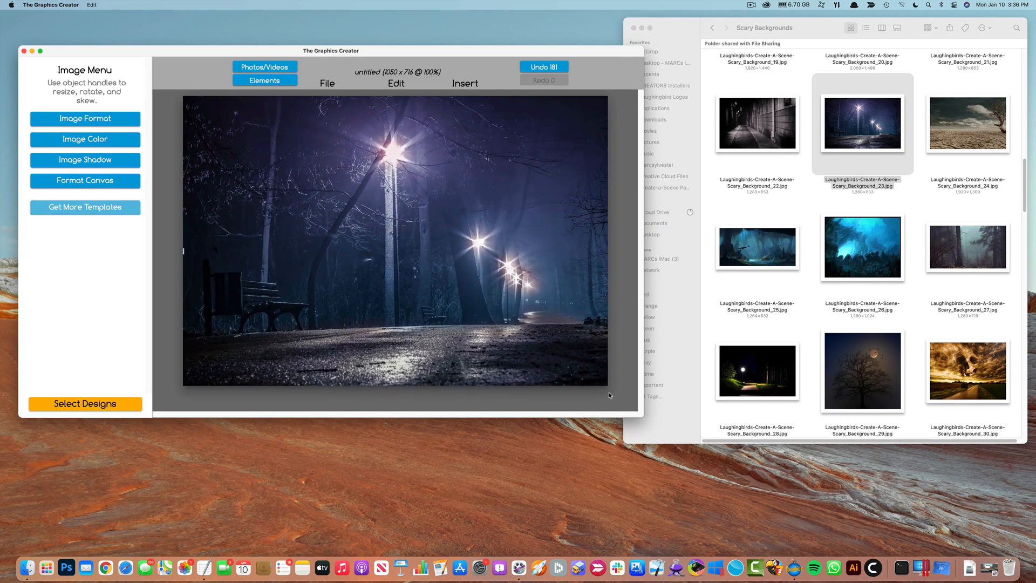
Try the long-tailed creature Scary_Character_33.png from the Creatures & Characters folder on the park path, deleting it from the canvas
{"action": "left_click", "coordinate": [768, 296]}
{"action": "key", "text": "super+Up"}
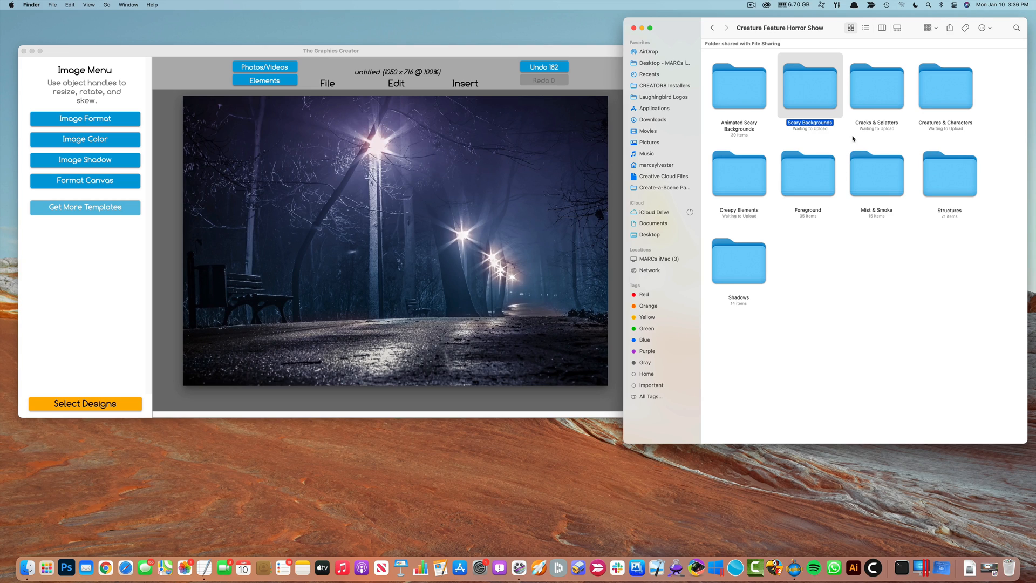
{"action": "double_click", "coordinate": [938, 97]}
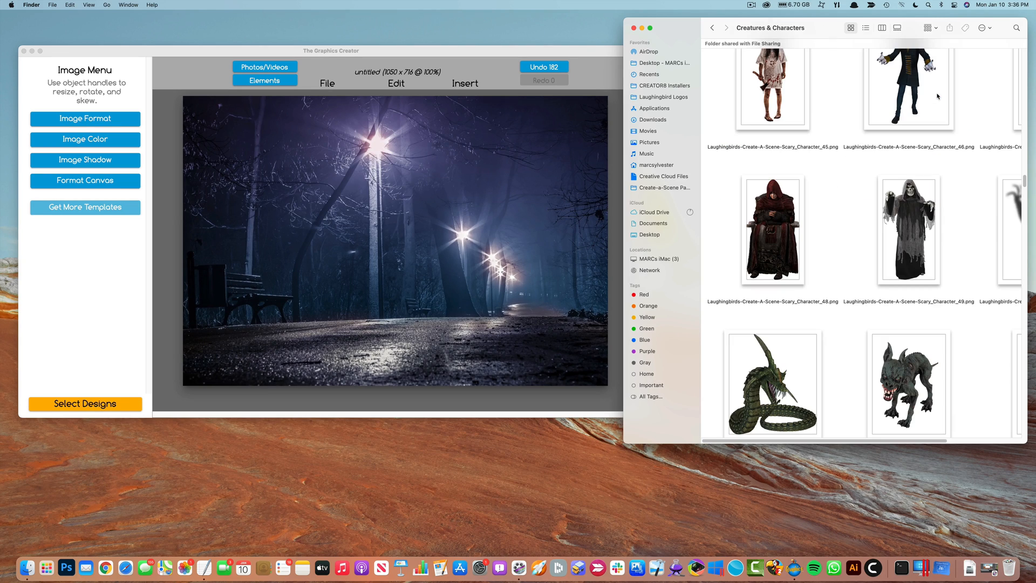
{"action": "left_click_drag", "start_coordinate": [1025, 184], "coordinate": [1025, 158]}
{"action": "left_click_drag", "start_coordinate": [768, 235], "coordinate": [463, 254]}
{"action": "left_click", "coordinate": [391, 225]}
{"action": "left_click", "coordinate": [554, 284]}
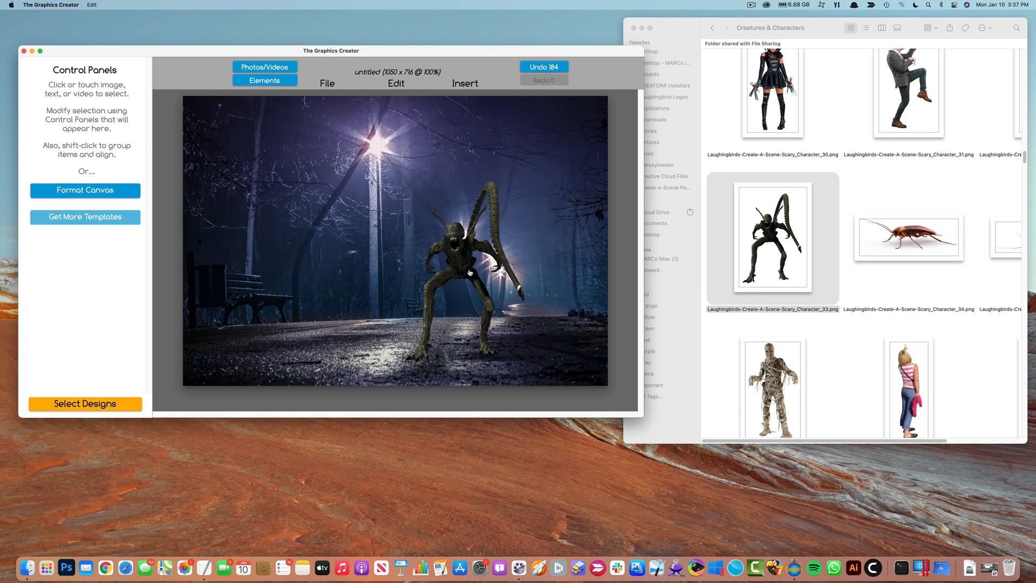
{"action": "left_click", "coordinate": [462, 264]}
{"action": "key", "text": "BackSpace"}
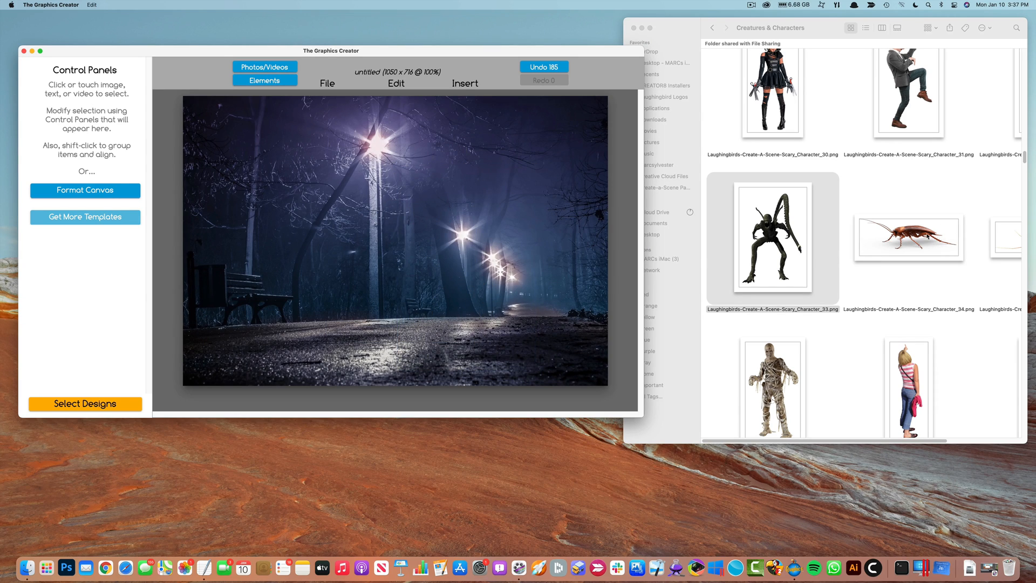
Try the cockroach Scary_Character_34.png in the night park scene, deleting it from the canvas
{"action": "left_click_drag", "start_coordinate": [927, 236], "coordinate": [474, 270]}
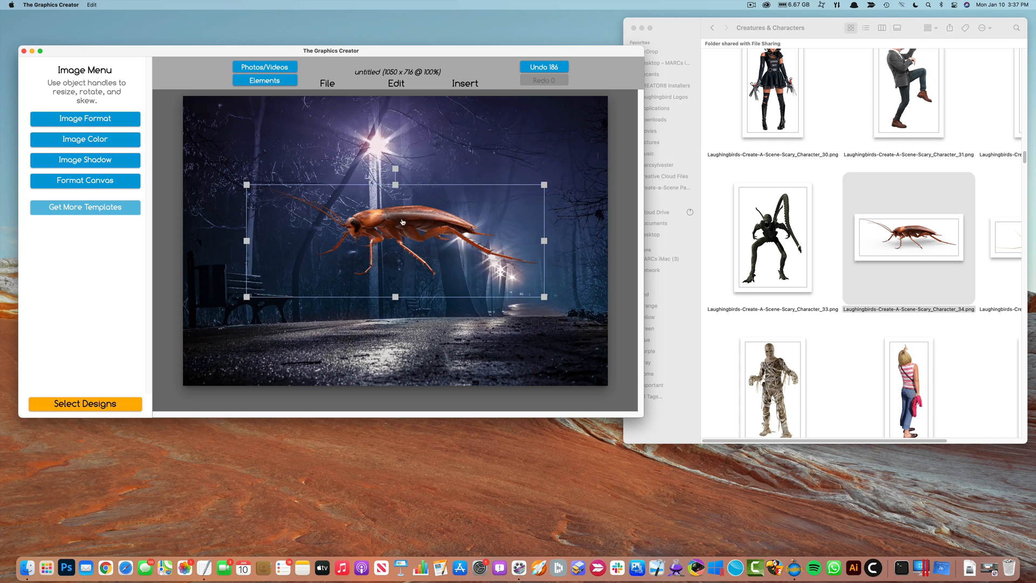
{"action": "key", "text": "BackSpace"}
Add the zombie group Scary_Character_17.png to the night park, walking along the path on the scene's right side
{"action": "scroll", "coordinate": [864, 243], "scroll_direction": "up", "scroll_amount": 10}
{"action": "left_click_drag", "start_coordinate": [773, 253], "coordinate": [478, 263]}
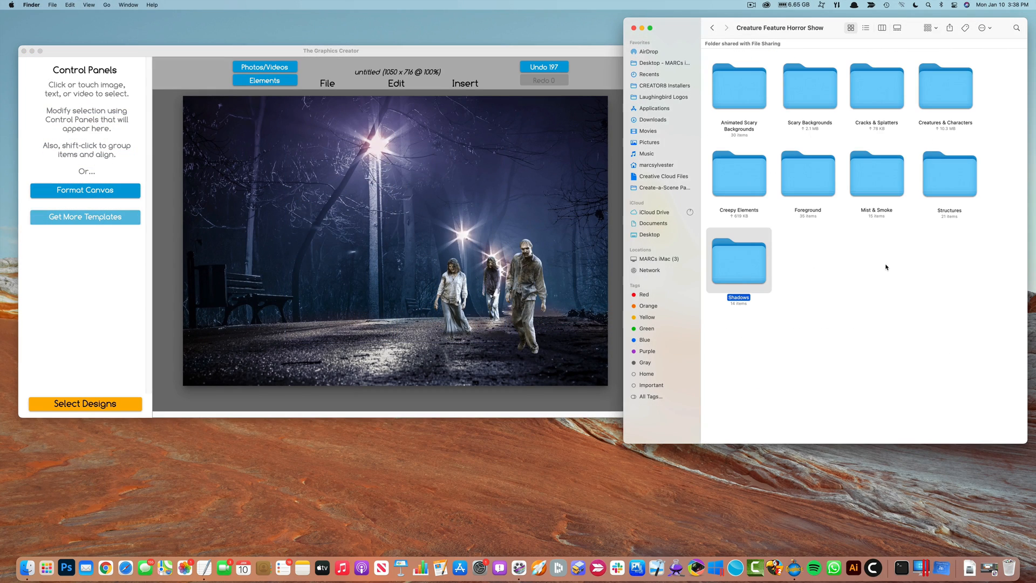
Add a white smoke image from the Mist & Smoke folder and stretch it low across the path in front of the zombies
{"action": "left_click", "coordinate": [870, 278]}
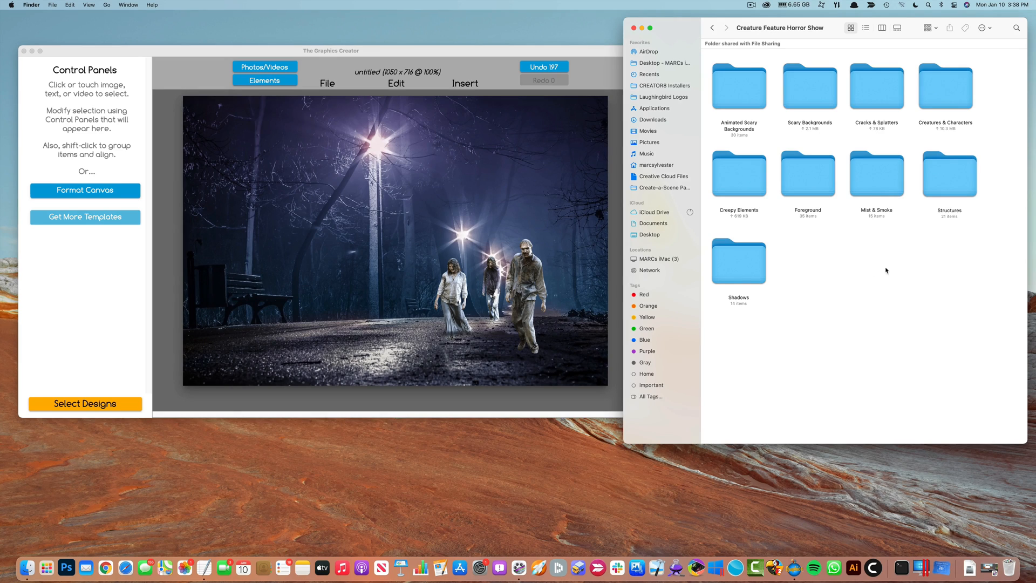
{"action": "double_click", "coordinate": [879, 180]}
{"action": "left_click_drag", "start_coordinate": [782, 128], "coordinate": [507, 218]}
{"action": "left_click_drag", "start_coordinate": [400, 233], "coordinate": [361, 322]}
{"action": "left_click_drag", "start_coordinate": [438, 221], "coordinate": [507, 172]}
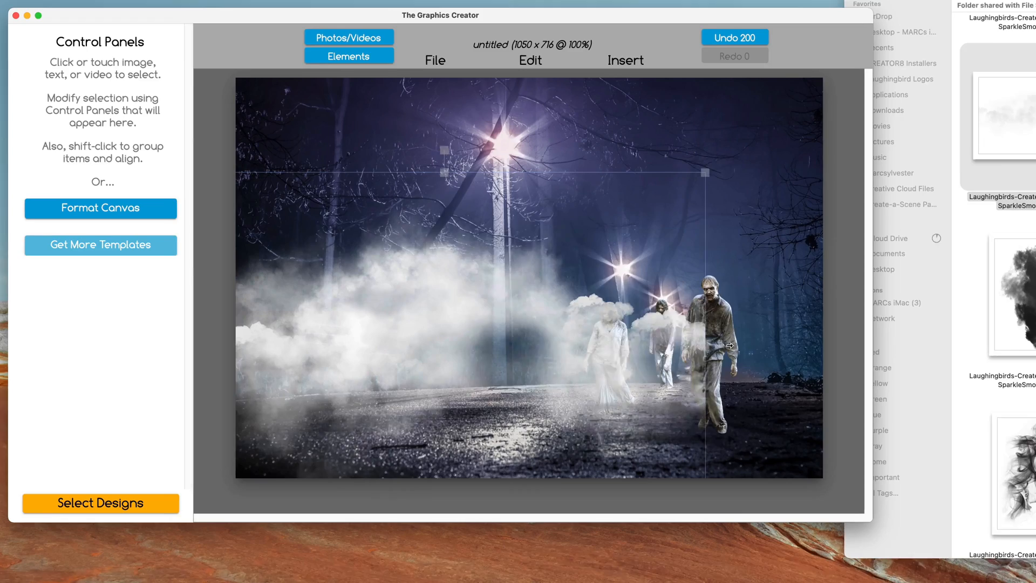
{"action": "left_click_drag", "start_coordinate": [730, 346], "coordinate": [883, 357]}
{"action": "left_click_drag", "start_coordinate": [534, 177], "coordinate": [583, 424]}
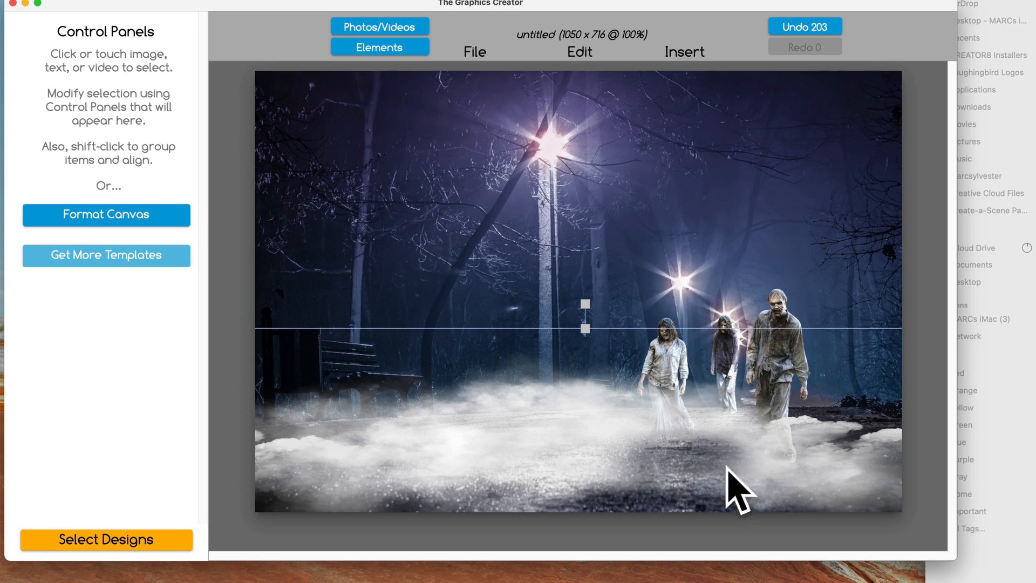
Lower the ground mist's opacity to roughly half so the path shows through
{"action": "left_click", "coordinate": [102, 216]}
{"action": "left_click", "coordinate": [451, 416]}
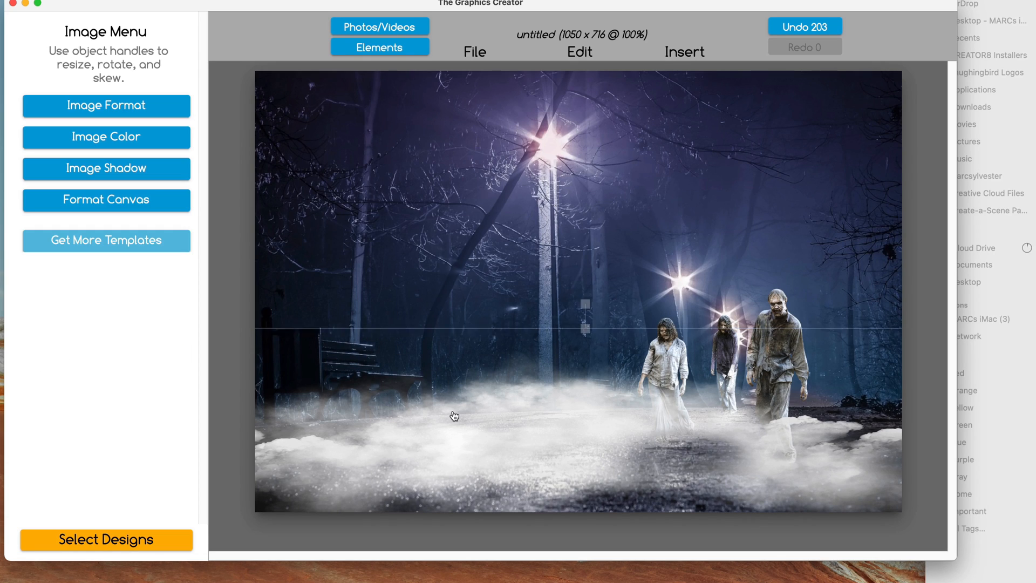
{"action": "left_click", "coordinate": [96, 107]}
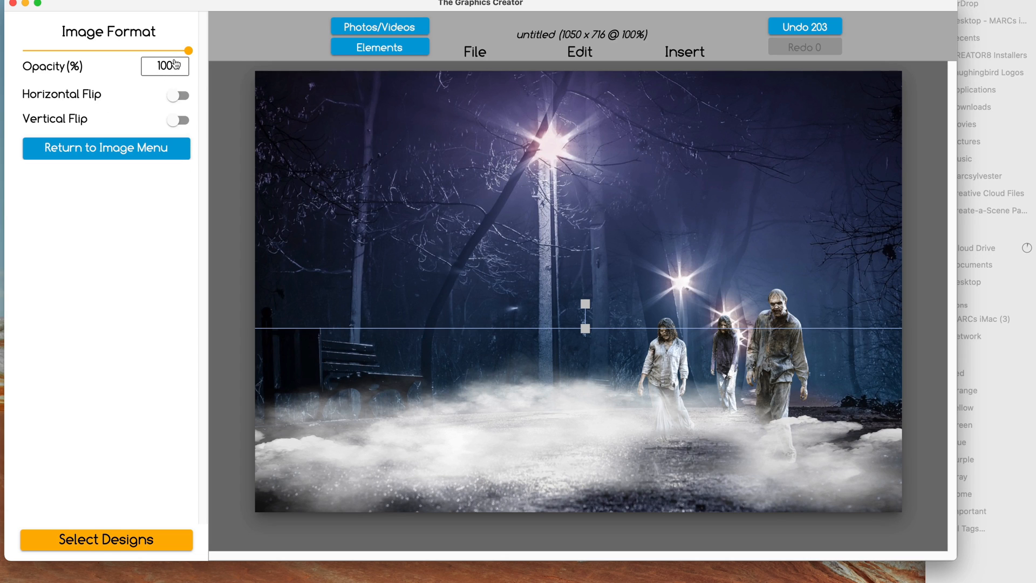
{"action": "left_click_drag", "start_coordinate": [187, 50], "coordinate": [110, 51]}
{"action": "left_click_drag", "start_coordinate": [110, 51], "coordinate": [104, 51]}
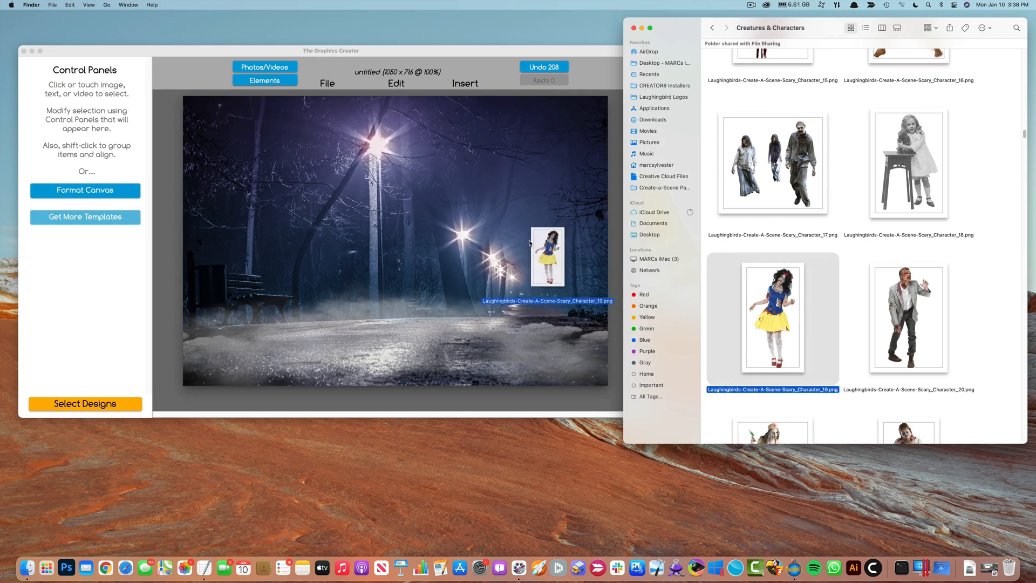
Try the bloodied Snow White figure Scary_Character_19.png on the misty path, deleting it from the canvas
{"action": "left_click_drag", "start_coordinate": [556, 270], "coordinate": [405, 223]}
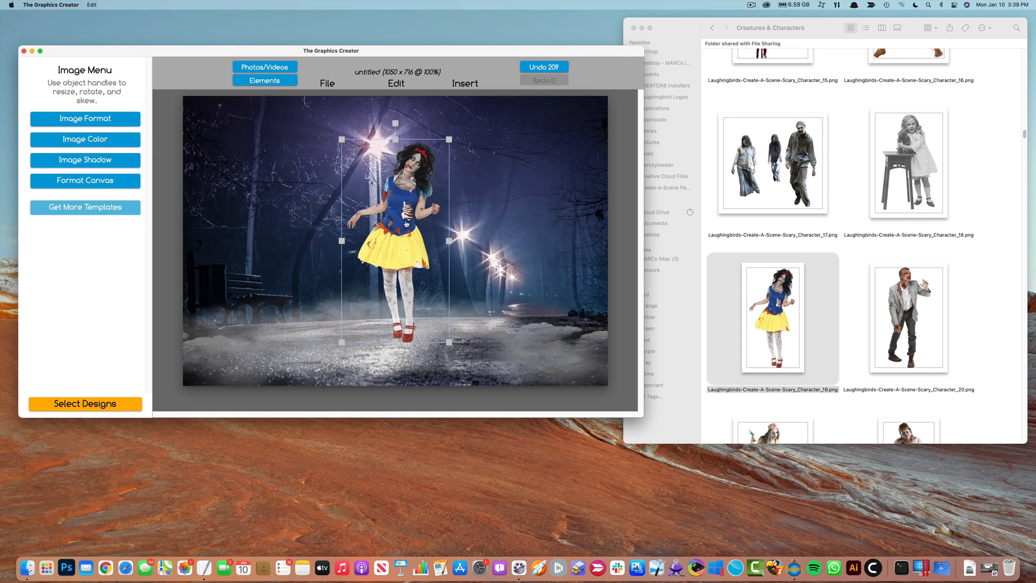
{"action": "key", "text": "BackSpace"}
Add the werewolf Scary_Character_24.png, shrink it and stand it on the path just right of the scene's centre
{"action": "scroll", "coordinate": [878, 305], "scroll_direction": "down", "scroll_amount": 10}
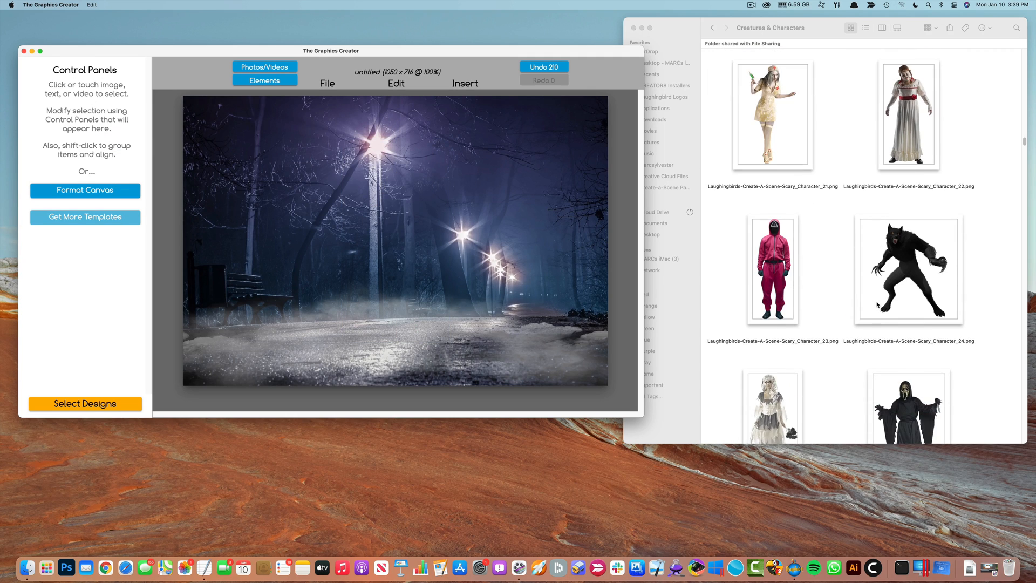
{"action": "scroll", "coordinate": [878, 305], "scroll_direction": "down", "scroll_amount": 2}
{"action": "left_click_drag", "start_coordinate": [911, 208], "coordinate": [474, 300]}
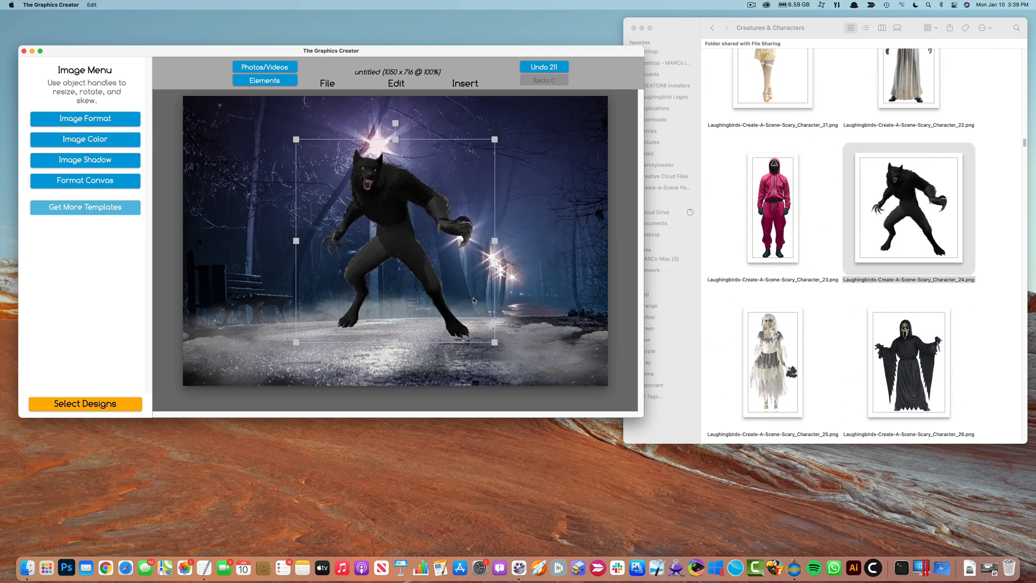
{"action": "left_click_drag", "start_coordinate": [296, 138], "coordinate": [356, 200]}
{"action": "left_click_drag", "start_coordinate": [495, 201], "coordinate": [537, 169]}
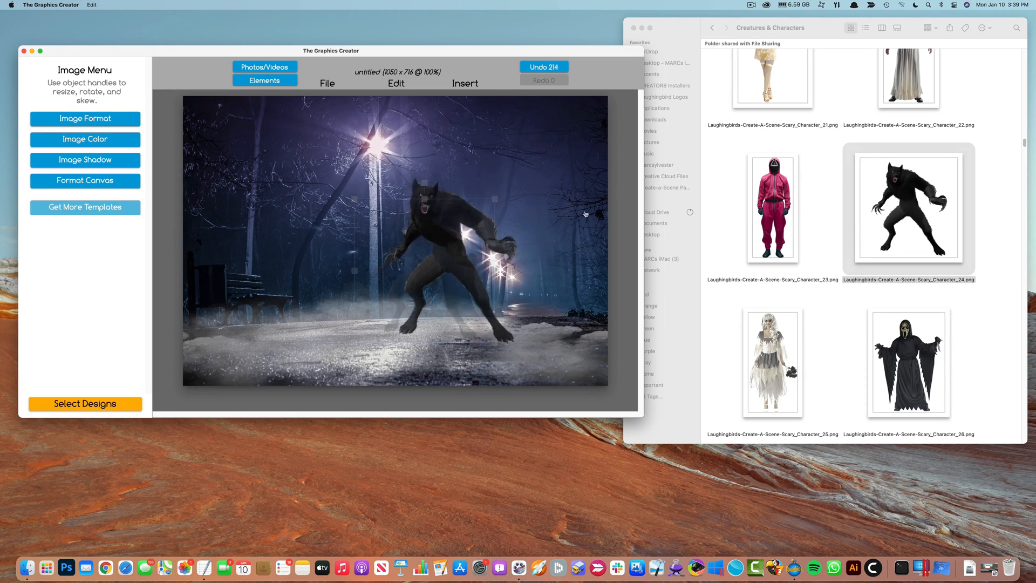
Replace the night park background with the woodland cabin image Scary_Background_33.jpg, filling the canvas behind the werewolf and mist
{"action": "left_click_drag", "start_coordinate": [594, 213], "coordinate": [568, 166]}
{"action": "key", "text": "BackSpace"}
{"action": "left_click", "coordinate": [738, 200]}
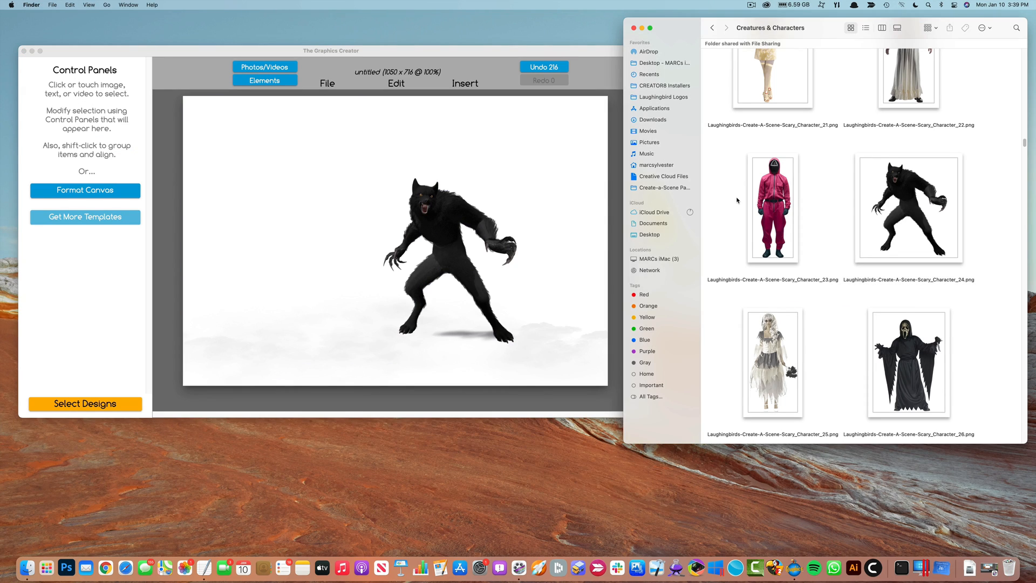
{"action": "key", "text": "super+Up"}
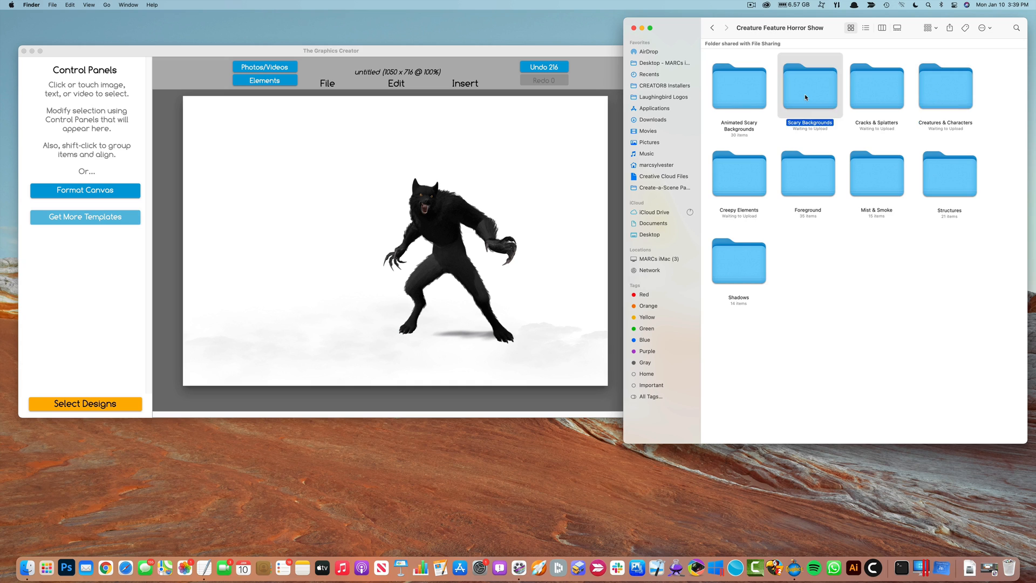
{"action": "double_click", "coordinate": [805, 94]}
{"action": "scroll", "coordinate": [864, 243], "scroll_direction": "down", "scroll_amount": 3}
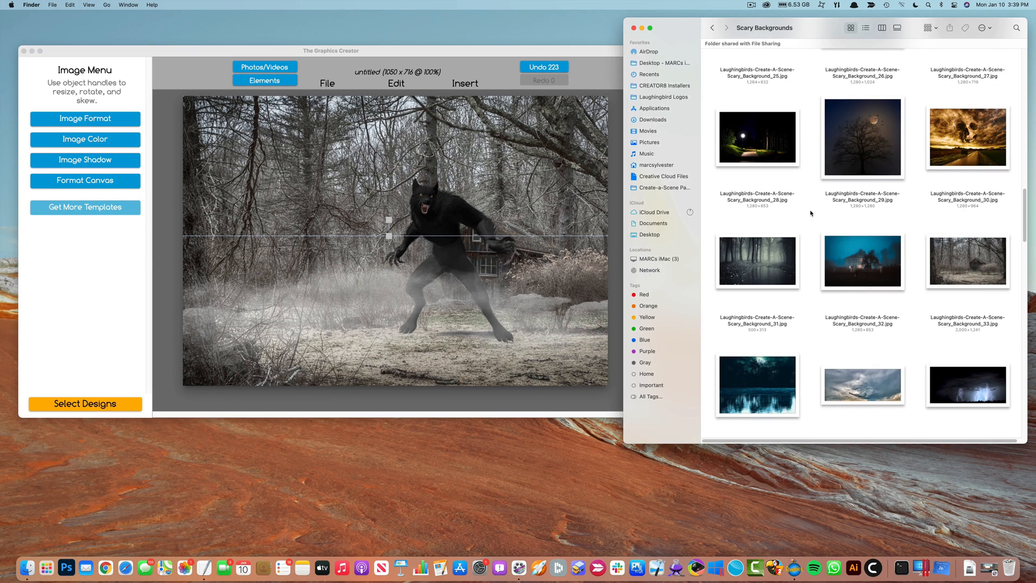
Add the tree Creepy-Foreground_34.png from the Foreground folder, enlarged over the scene's left half, and move the werewolf partly behind its trunk
{"action": "key", "text": "super+Up"}
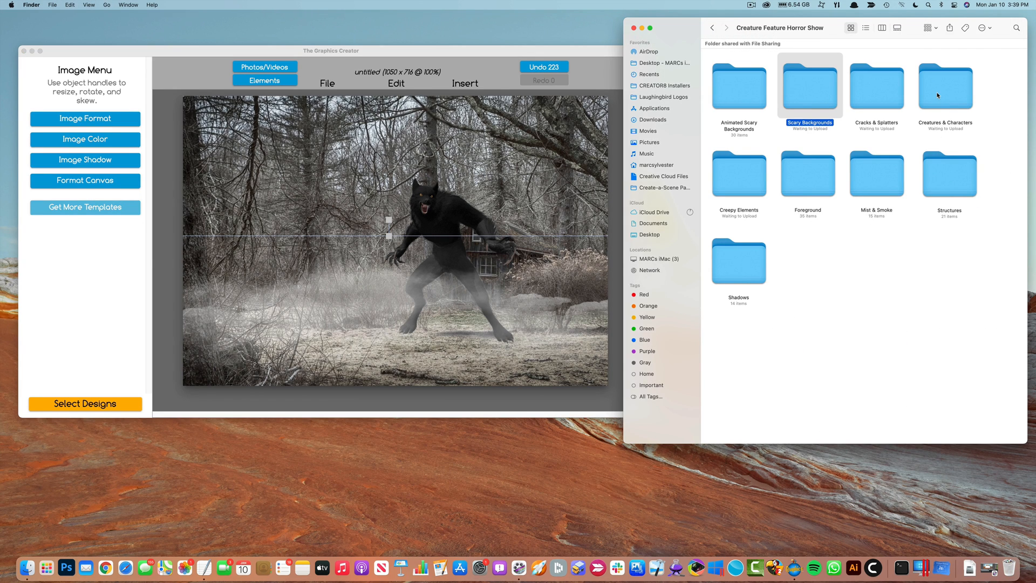
{"action": "double_click", "coordinate": [799, 180]}
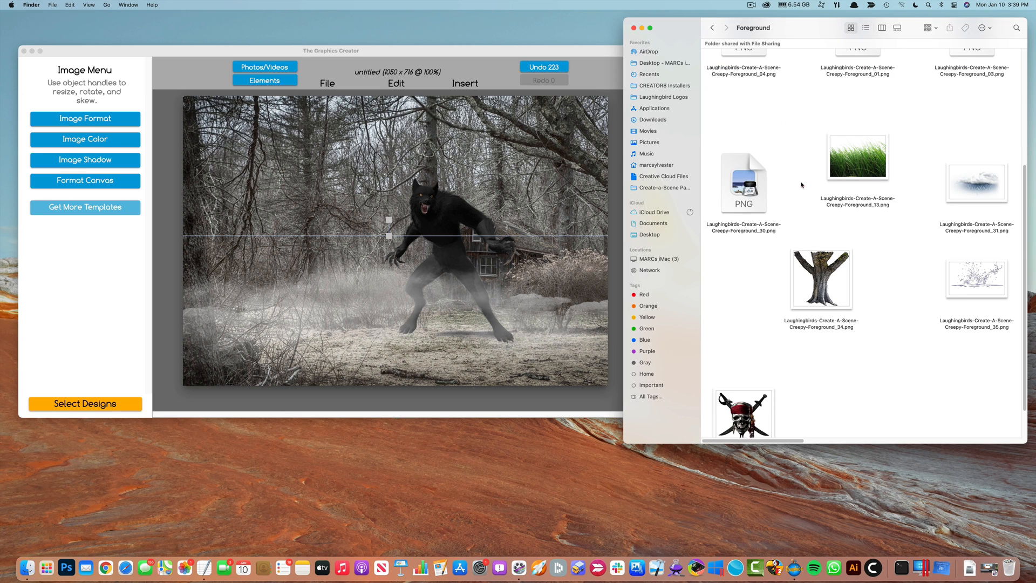
{"action": "left_click_drag", "start_coordinate": [824, 277], "coordinate": [226, 164]}
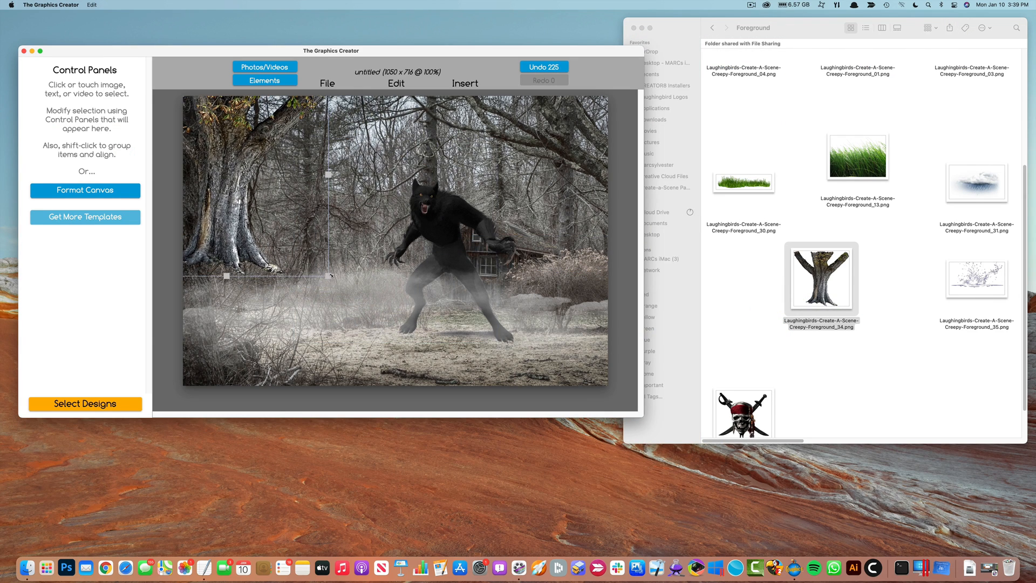
{"action": "left_click_drag", "start_coordinate": [331, 276], "coordinate": [495, 405]}
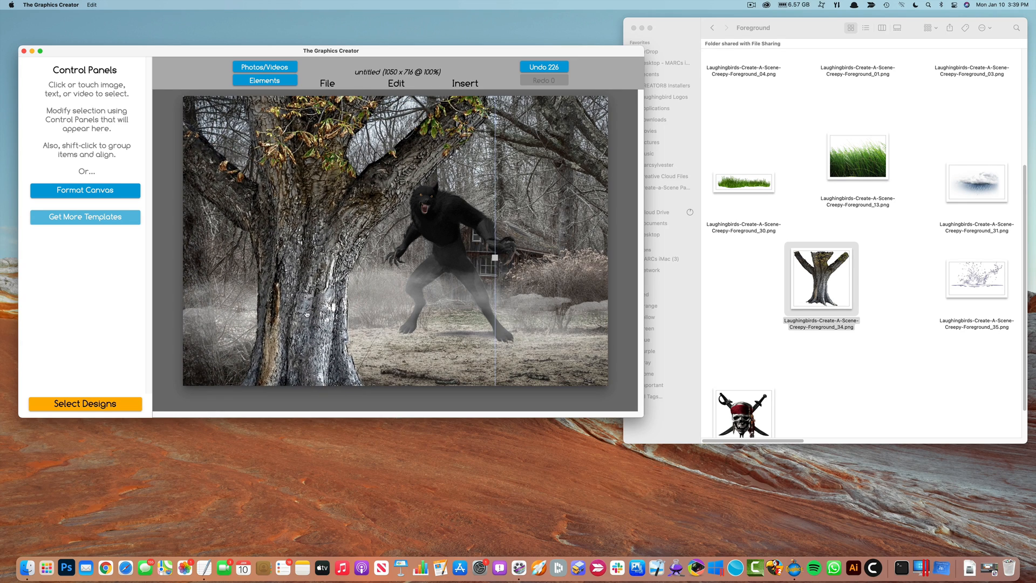
{"action": "left_click_drag", "start_coordinate": [437, 226], "coordinate": [394, 245]}
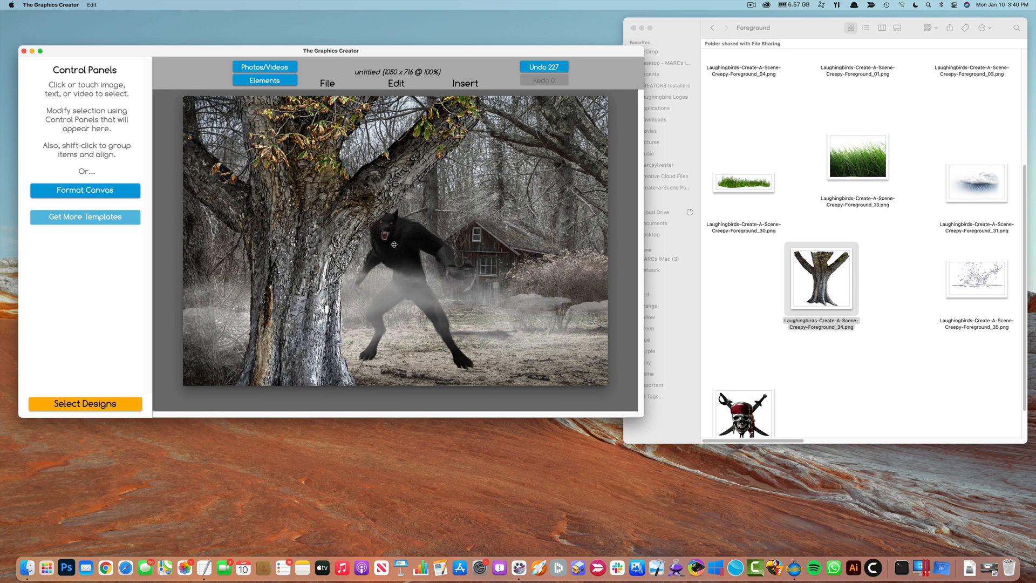
{"action": "left_click_drag", "start_coordinate": [496, 297], "coordinate": [486, 319]}
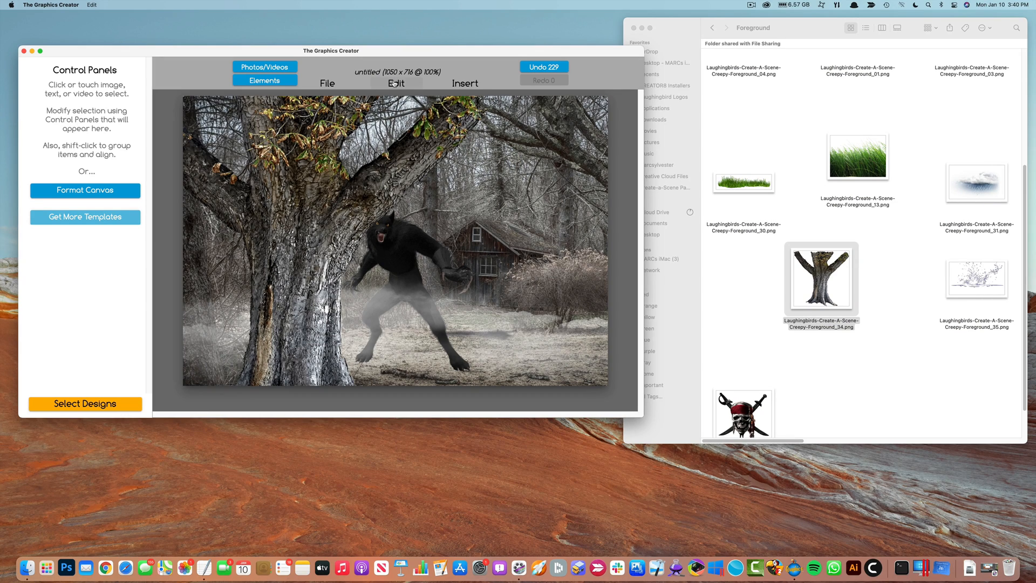
Add the large white distressed title "Super Scary" across the lower scene, with "Kinda..." in yellow script below it
{"action": "left_click", "coordinate": [394, 83]}
{"action": "left_click", "coordinate": [465, 83]}
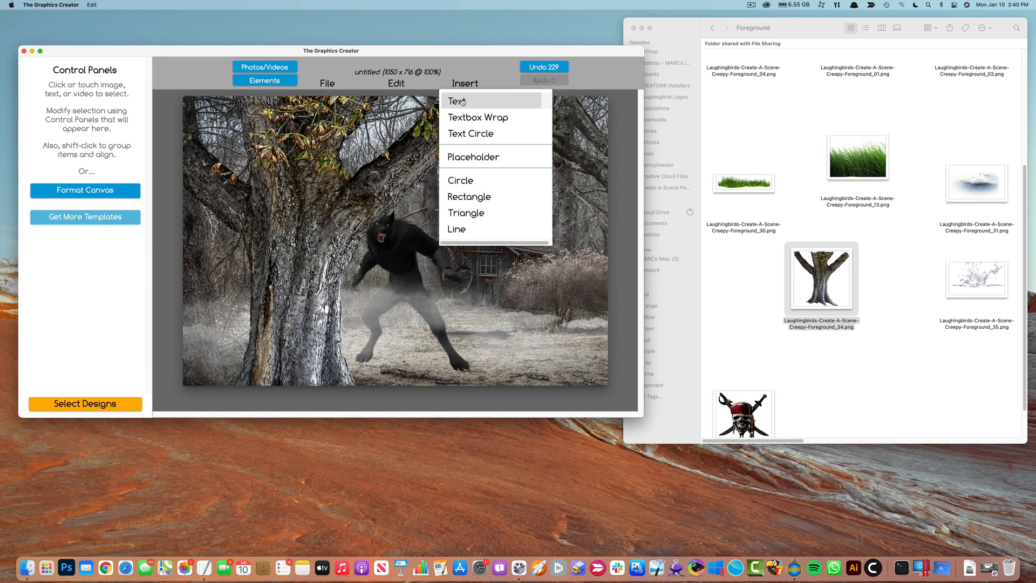
{"action": "left_click", "coordinate": [462, 102]}
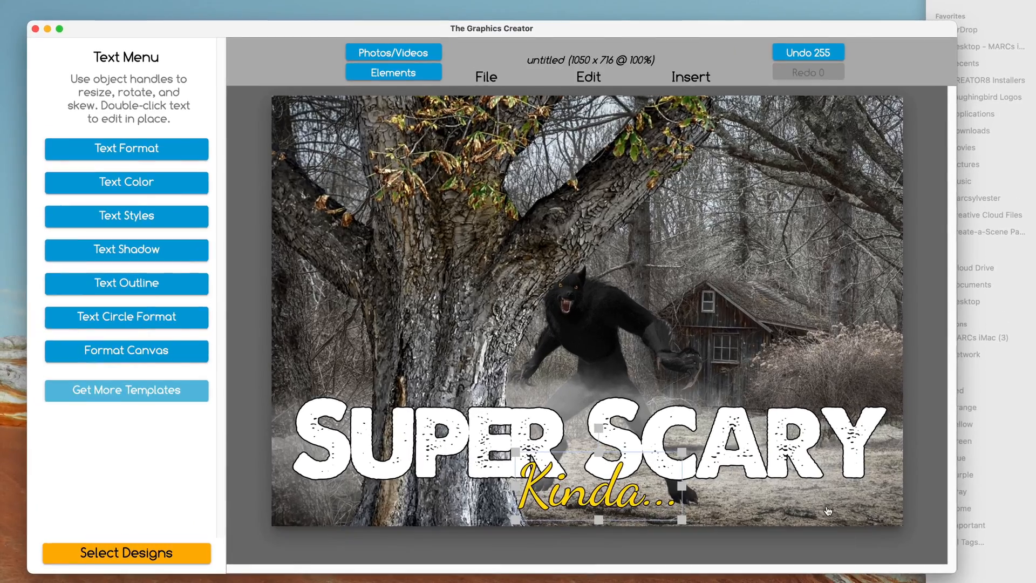
{"action": "left_click", "coordinate": [718, 286]}
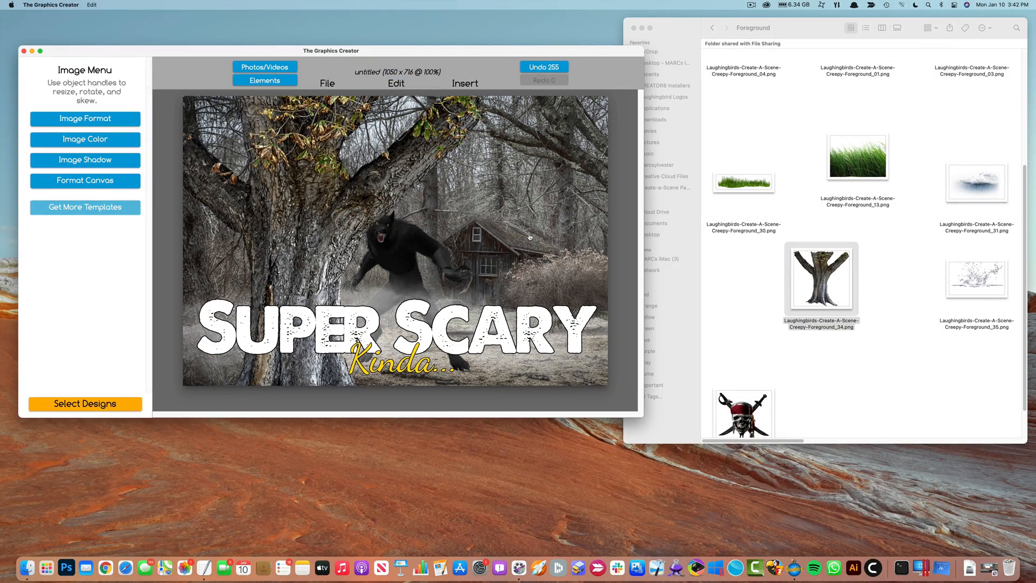
Replace the cabin background with the sunny park image Scary_Background_40.jpg, enlarged to fill the canvas and sent to the back
{"action": "left_click", "coordinate": [764, 115]}
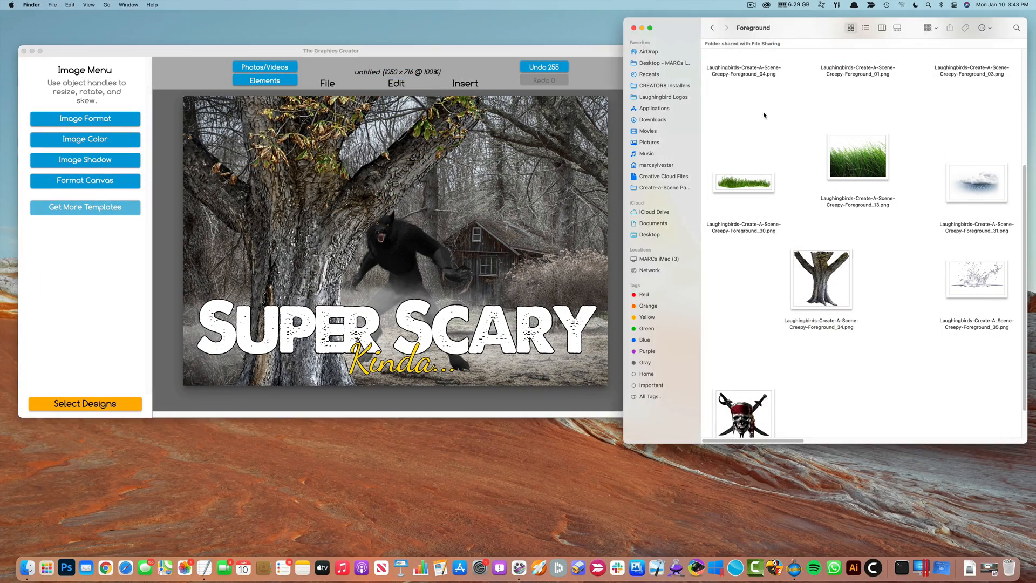
{"action": "key", "text": "super+Up"}
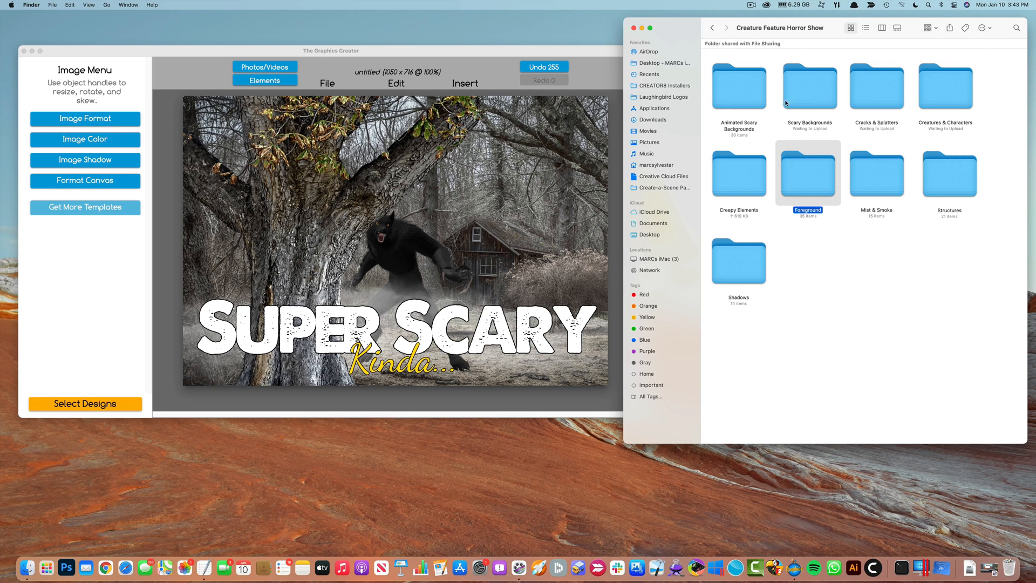
{"action": "double_click", "coordinate": [786, 103]}
{"action": "scroll", "coordinate": [824, 180], "scroll_direction": "down", "scroll_amount": 20}
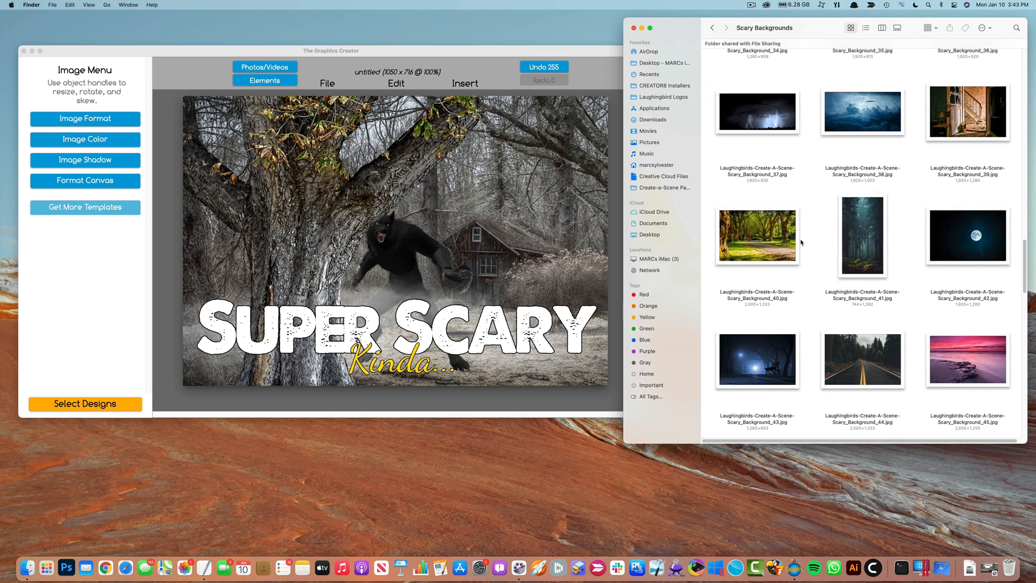
{"action": "scroll", "coordinate": [805, 232], "scroll_direction": "down", "scroll_amount": 3}
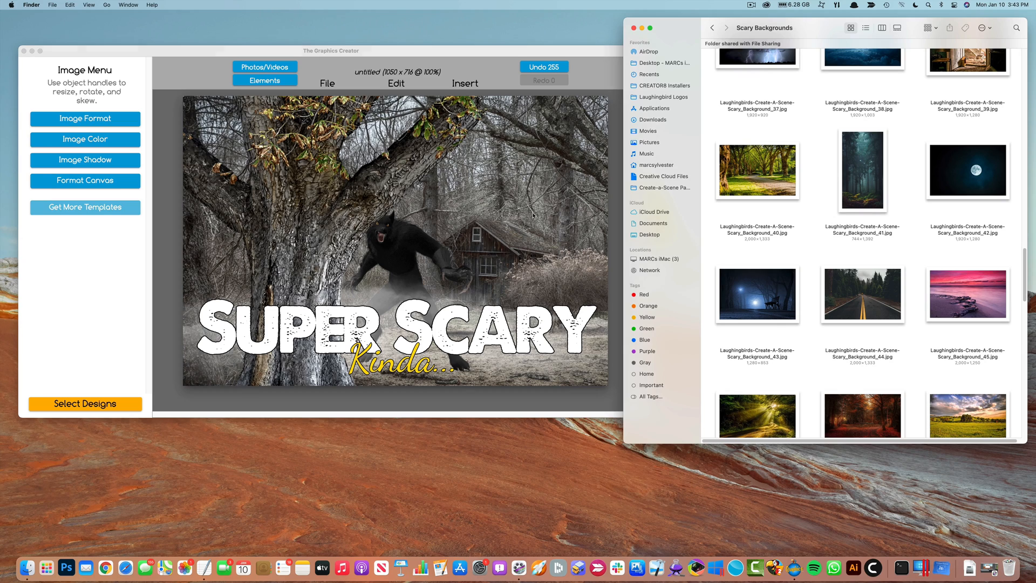
{"action": "left_click", "coordinate": [533, 215]}
{"action": "key", "text": "Delete"}
{"action": "left_click_drag", "start_coordinate": [747, 172], "coordinate": [438, 201]}
{"action": "left_click_drag", "start_coordinate": [464, 248], "coordinate": [350, 189]}
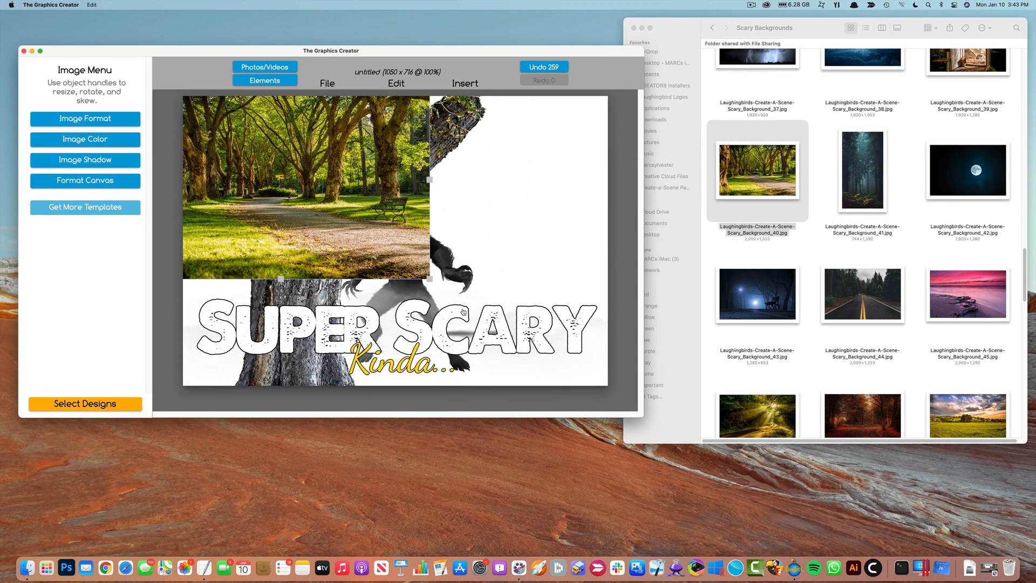
{"action": "left_click_drag", "start_coordinate": [431, 282], "coordinate": [610, 386]}
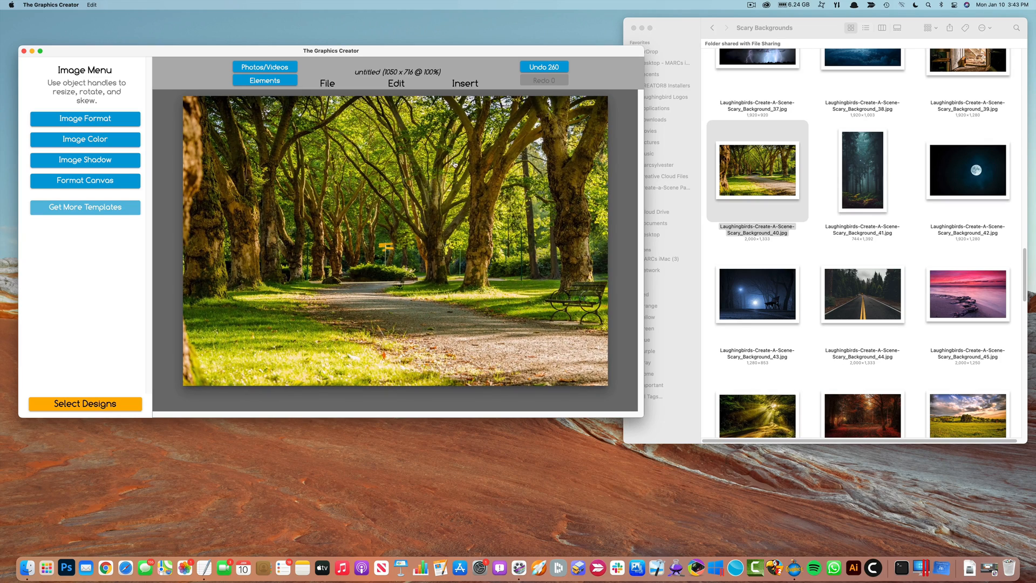
{"action": "left_click", "coordinate": [396, 84]}
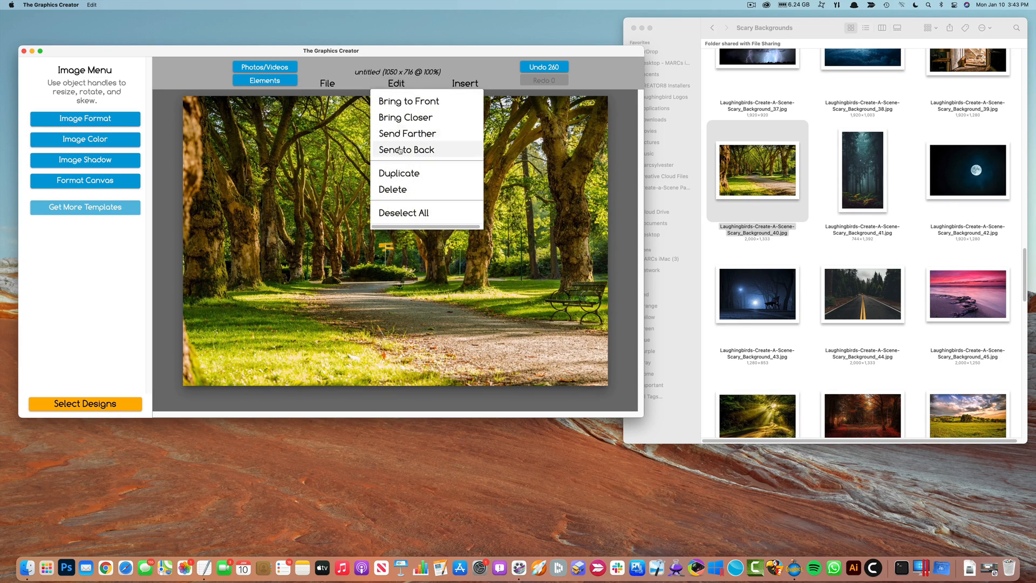
{"action": "left_click", "coordinate": [400, 150]}
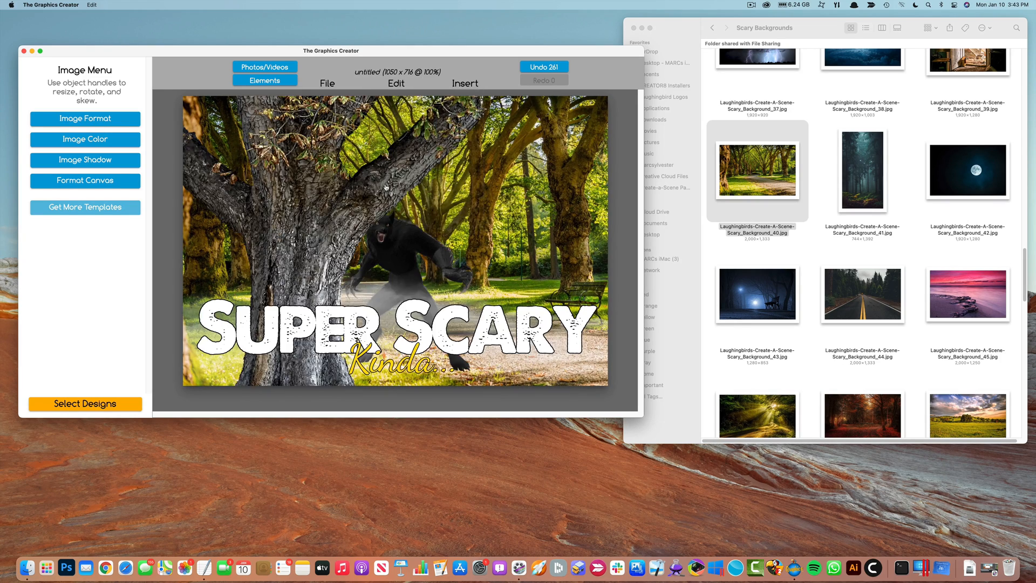
Move the foreground tree to the scene's left edge and delete the werewolf from the park
{"action": "left_click_drag", "start_coordinate": [325, 218], "coordinate": [282, 220]}
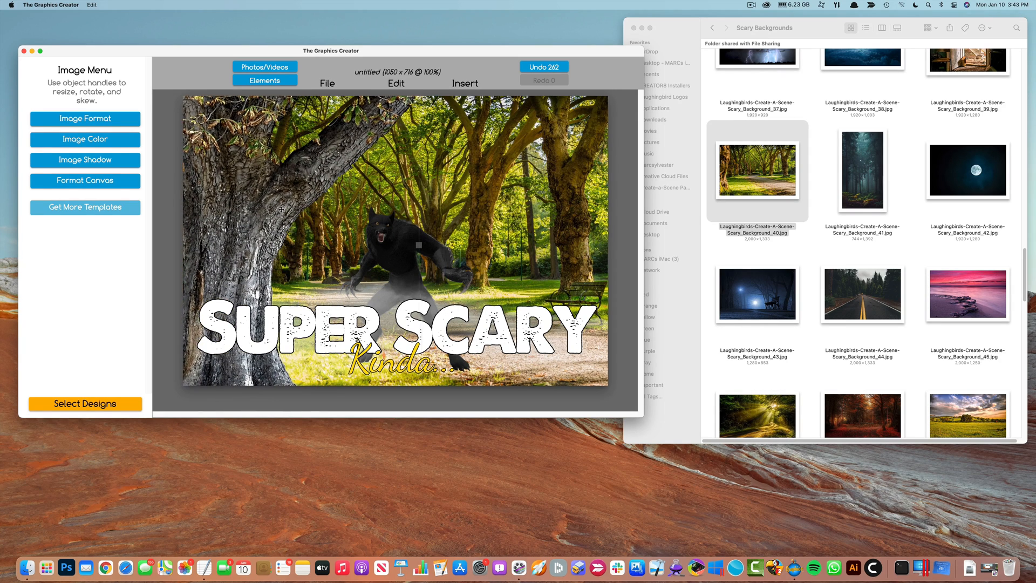
{"action": "left_click", "coordinate": [346, 323]}
{"action": "left_click_drag", "start_coordinate": [383, 251], "coordinate": [388, 222]}
{"action": "key", "text": "Delete"}
Open the Creatures & Characters folder of Creature Feature Horror Show and add a character to the middle of the park scene
{"action": "left_click", "coordinate": [831, 201]}
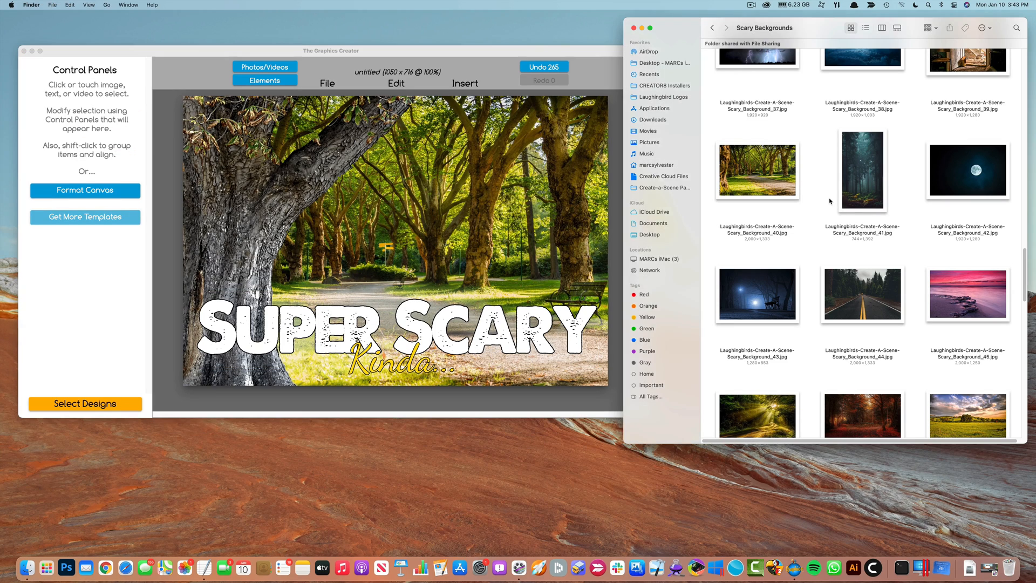
{"action": "key", "text": "super+Up"}
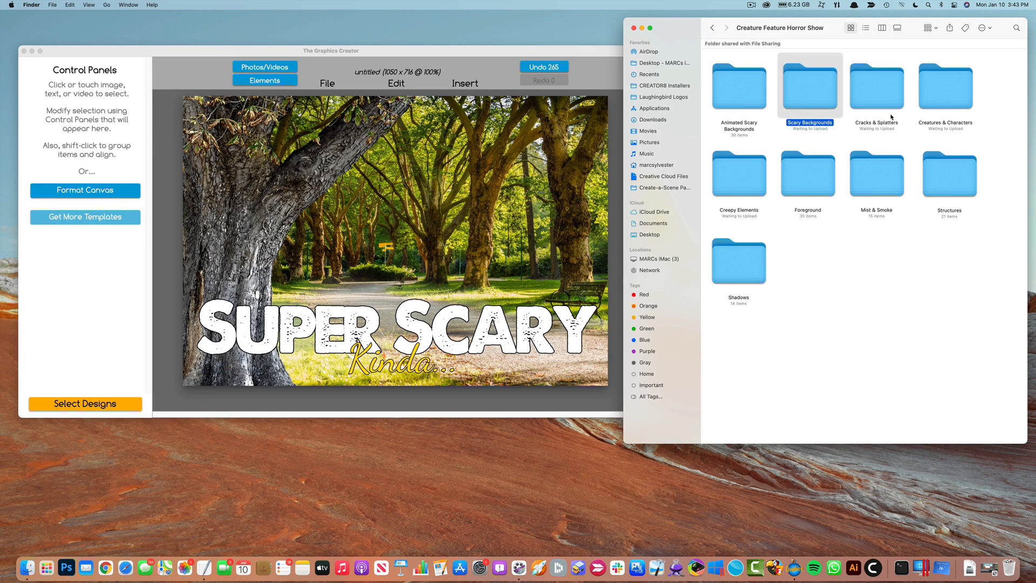
{"action": "double_click", "coordinate": [936, 94]}
{"action": "left_click_drag", "start_coordinate": [781, 195], "coordinate": [365, 261]}
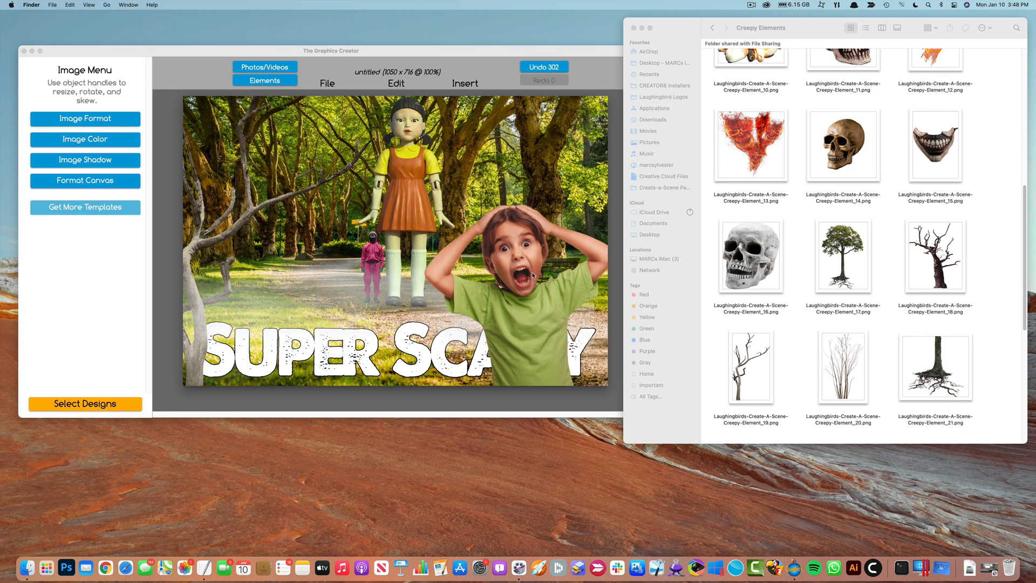
Move the screaming child up in the park scene, and delete the child, the giant doll and all remaining elements to leave a blank canvas
{"action": "left_click", "coordinate": [523, 269]}
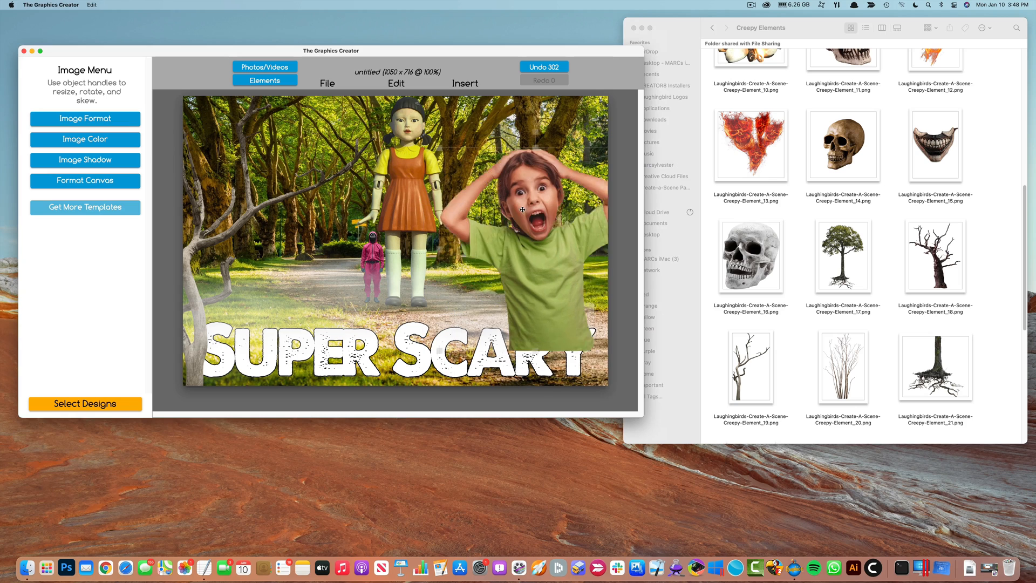
{"action": "key", "text": "Delete"}
{"action": "left_click", "coordinate": [411, 209]}
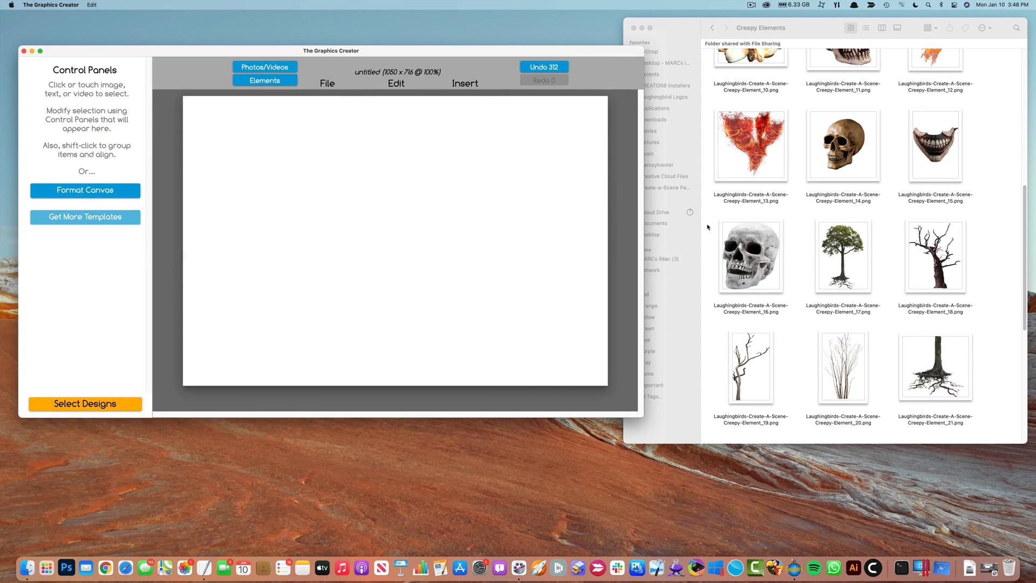
Go up from Creepy Elements to the collection folders and open the Backgrounds folder inside Fantasy Island
{"action": "left_click", "coordinate": [805, 218]}
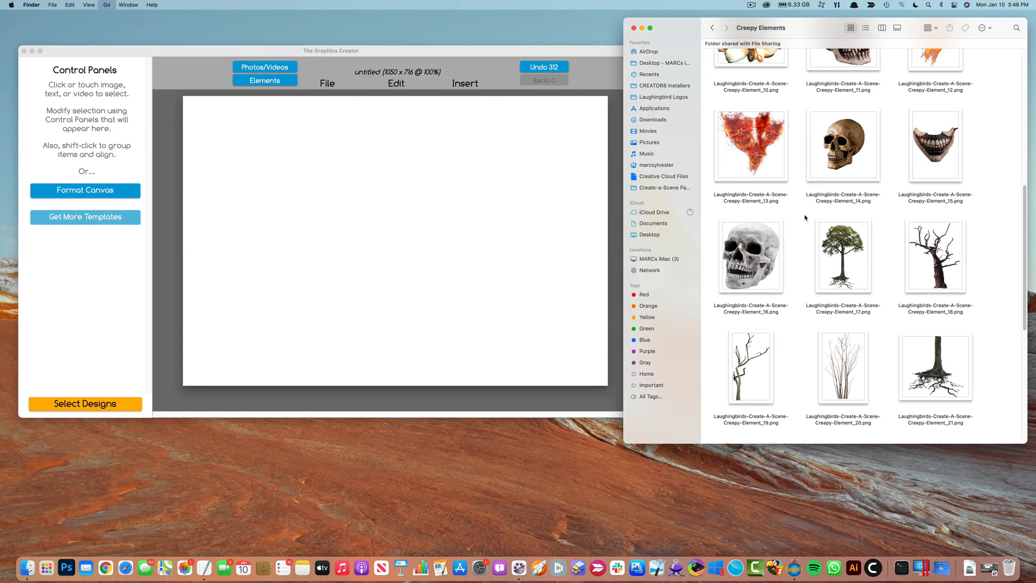
{"action": "key", "text": "super+Up"}
{"action": "key", "text": "super+Up"}
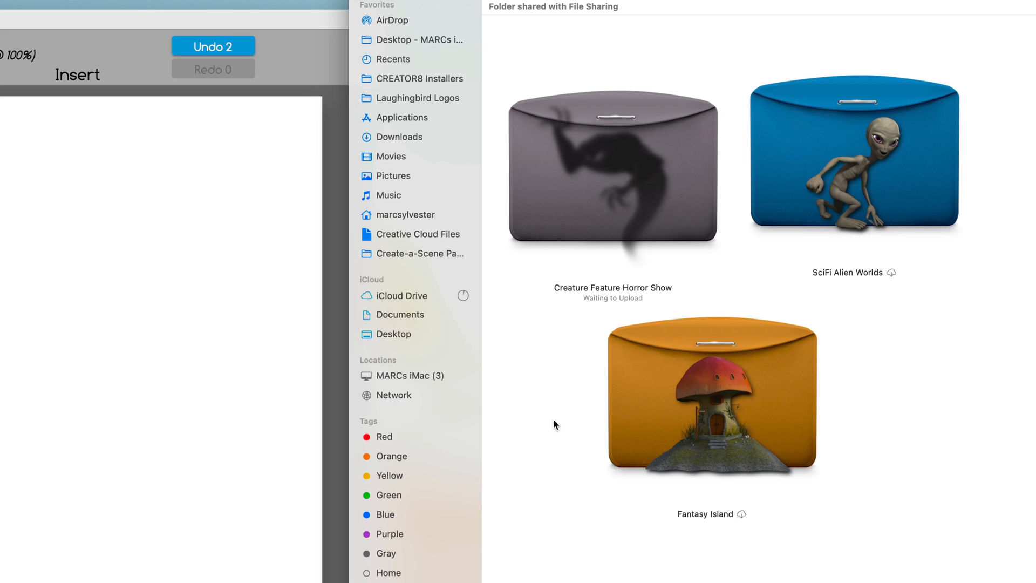
{"action": "left_click", "coordinate": [654, 414]}
{"action": "double_click", "coordinate": [654, 414]}
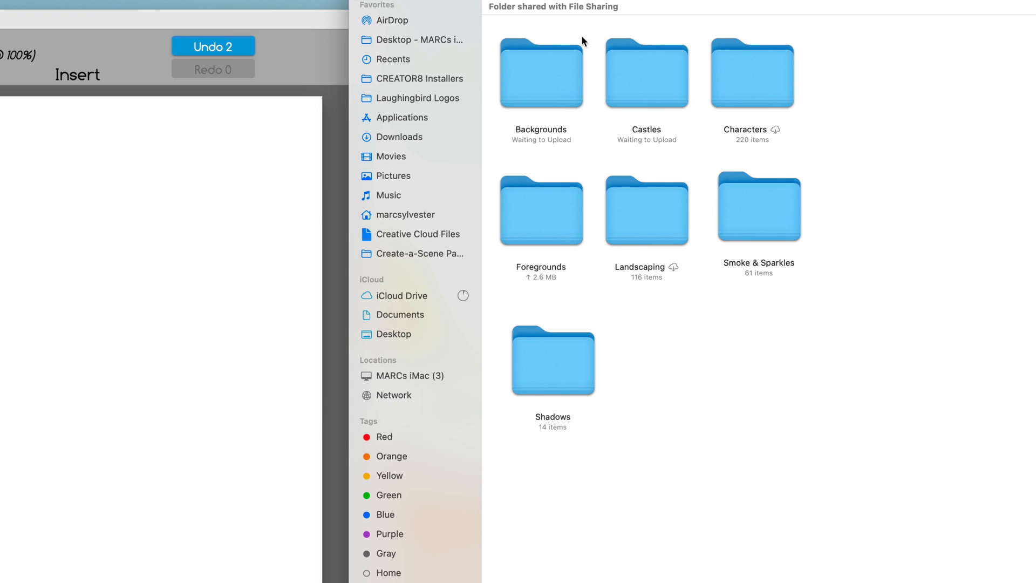
{"action": "double_click", "coordinate": [546, 70]}
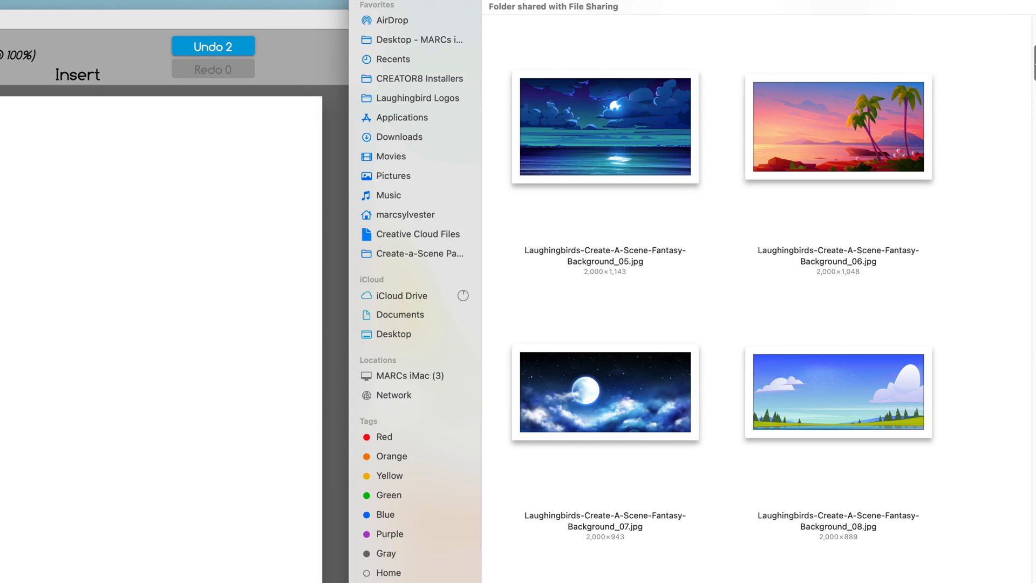
Look through the Fantasy Island background images, and return to the start of the folder
{"action": "scroll", "coordinate": [722, 297], "scroll_direction": "up", "scroll_amount": 10}
{"action": "scroll", "coordinate": [723, 297], "scroll_direction": "down", "scroll_amount": 8}
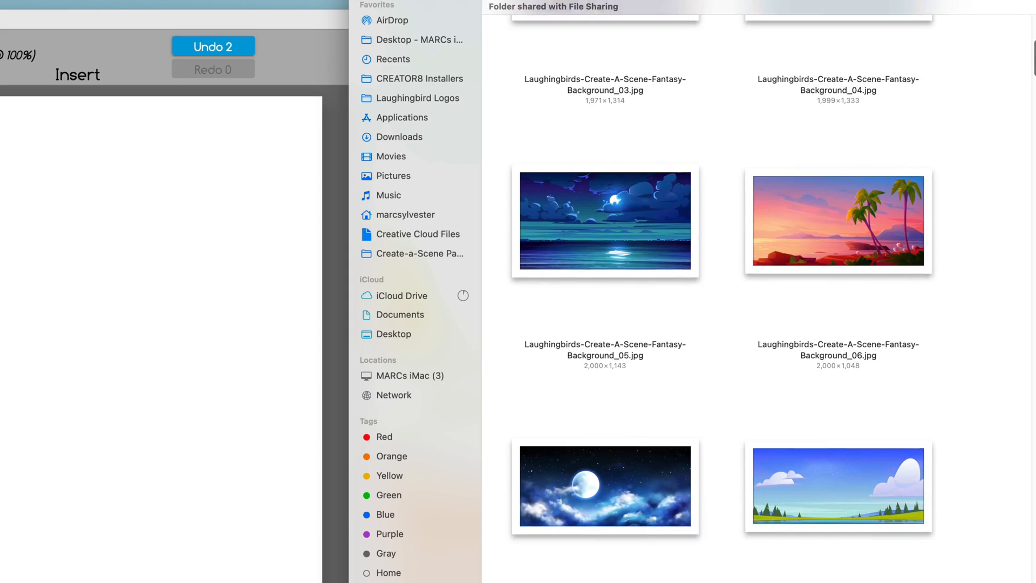
{"action": "scroll", "coordinate": [722, 297], "scroll_direction": "down", "scroll_amount": 8}
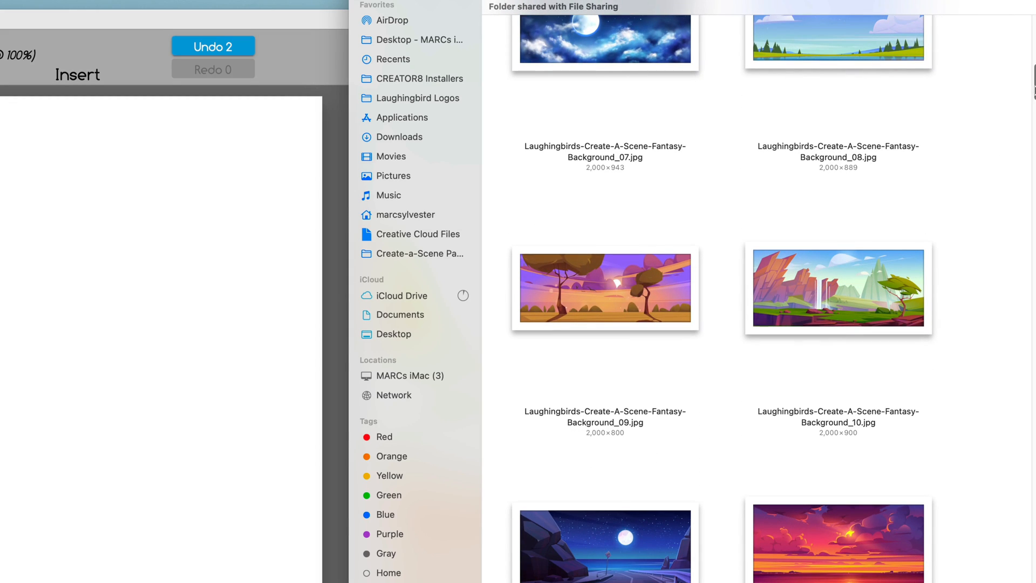
{"action": "scroll", "coordinate": [740, 215], "scroll_direction": "down", "scroll_amount": 15}
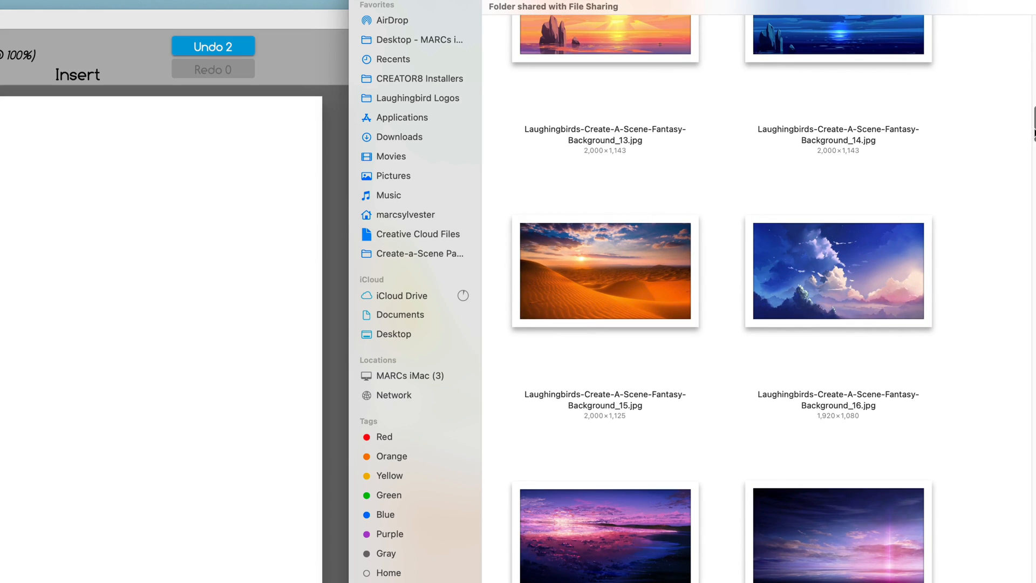
{"action": "scroll", "coordinate": [1033, 162], "scroll_direction": "down", "scroll_amount": 10}
{"action": "scroll", "coordinate": [1033, 162], "scroll_direction": "down", "scroll_amount": 15}
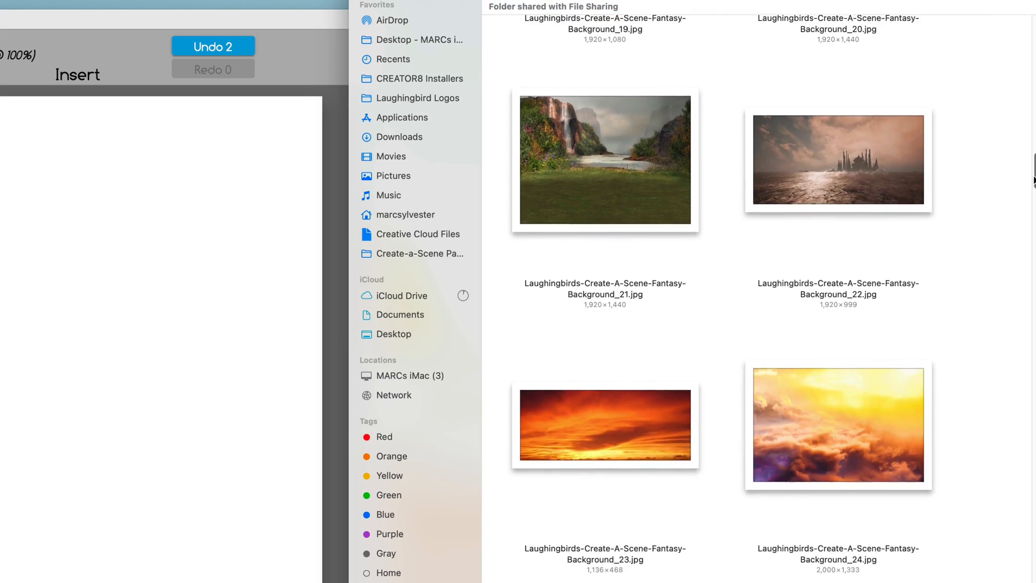
{"action": "left_click_drag", "start_coordinate": [1035, 190], "coordinate": [1035, 13]}
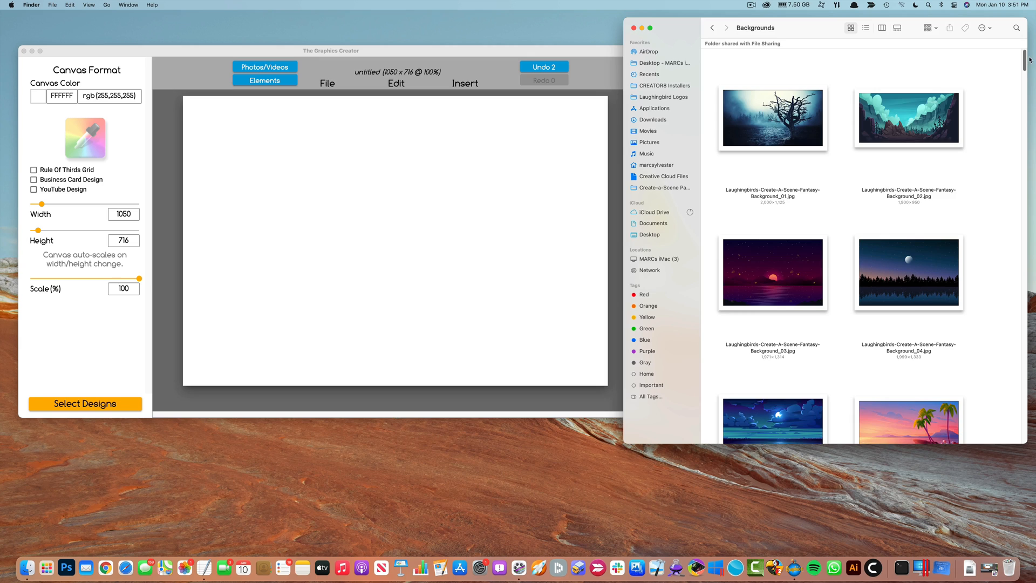
Add the sunset beach image Fantasy-Background_06.jpg to the blank canvas and enlarge and position it to fill the canvas
{"action": "left_click_drag", "start_coordinate": [1030, 60], "coordinate": [1030, 76]}
{"action": "left_click_drag", "start_coordinate": [930, 233], "coordinate": [384, 196]}
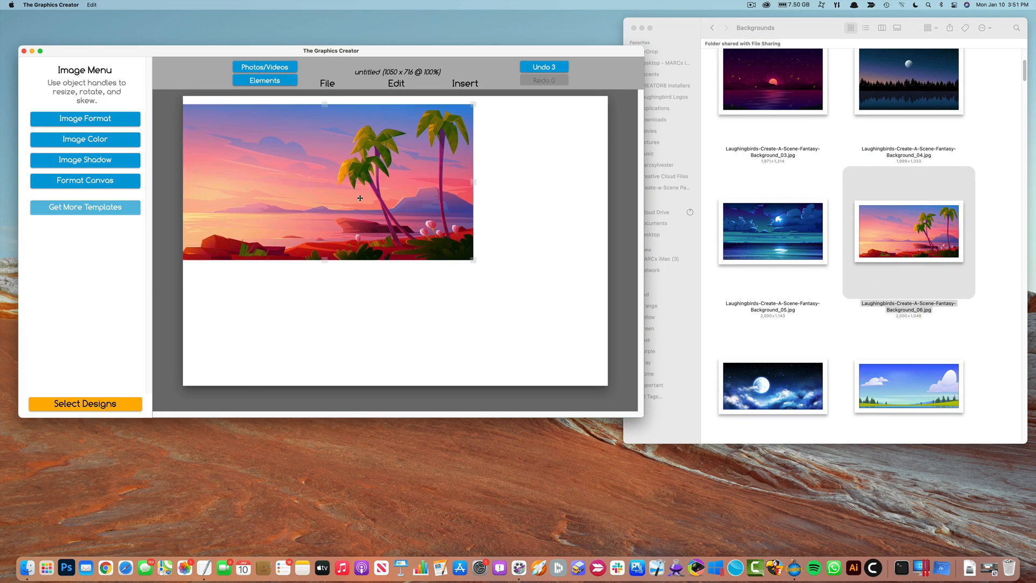
{"action": "left_click_drag", "start_coordinate": [457, 239], "coordinate": [769, 402]}
{"action": "left_click_drag", "start_coordinate": [513, 246], "coordinate": [404, 238]}
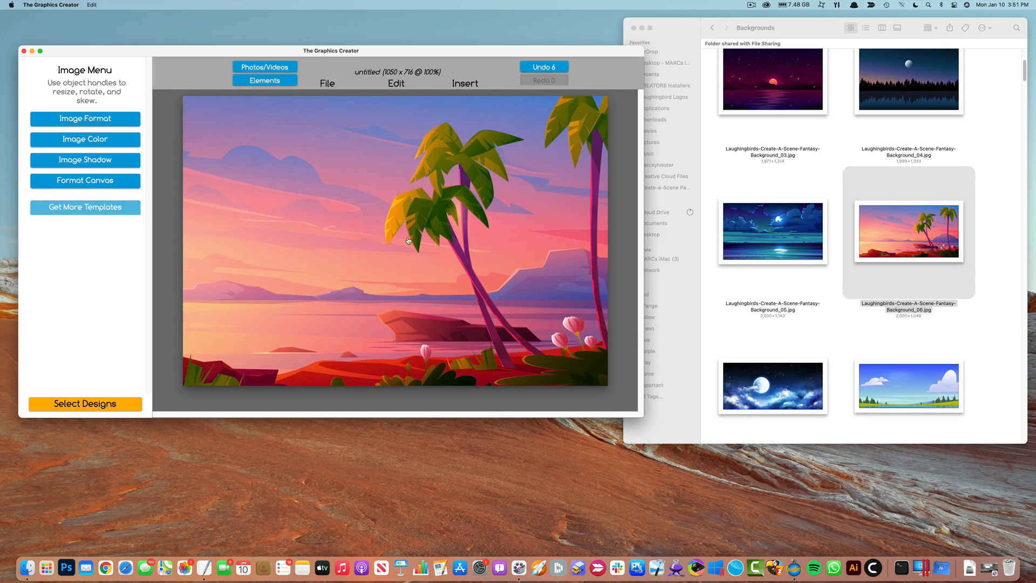
Open Fantasy Island's Foregrounds folder and browse its first foreground images
{"action": "left_click", "coordinate": [735, 330]}
{"action": "key", "text": "super+Up"}
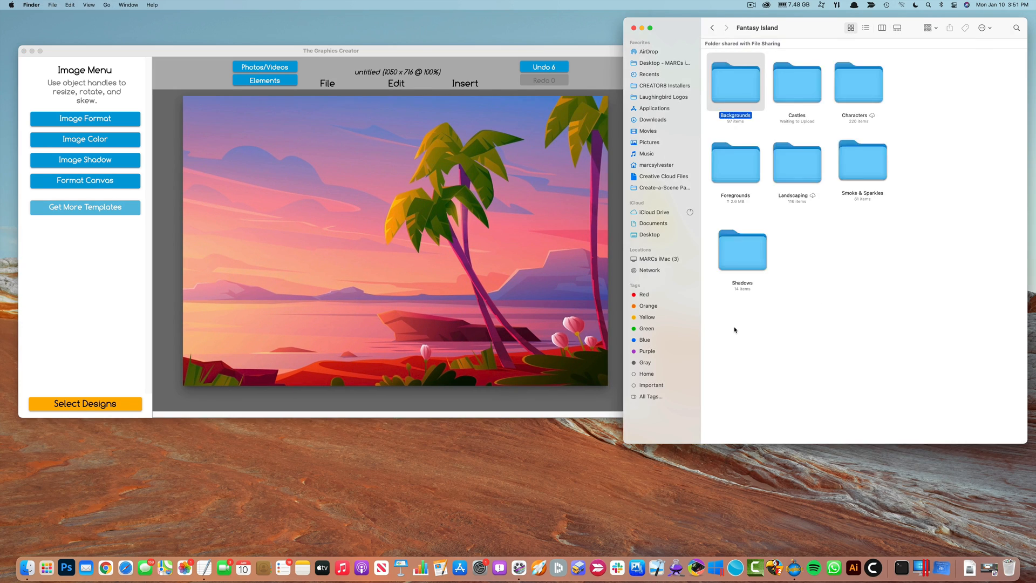
{"action": "left_click", "coordinate": [800, 90]}
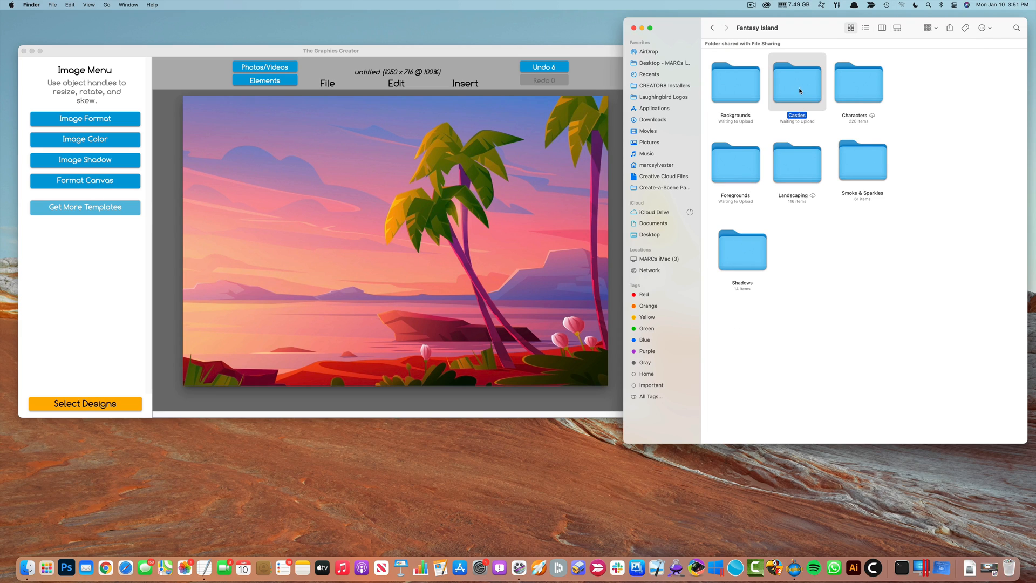
{"action": "left_click", "coordinate": [852, 86]}
{"action": "left_click", "coordinate": [738, 168]}
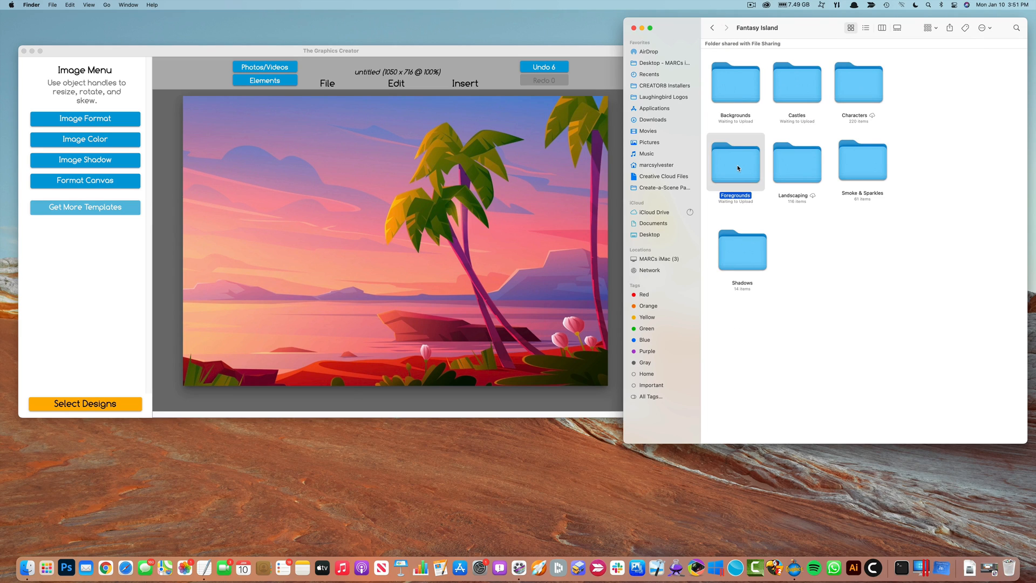
{"action": "double_click", "coordinate": [737, 170]}
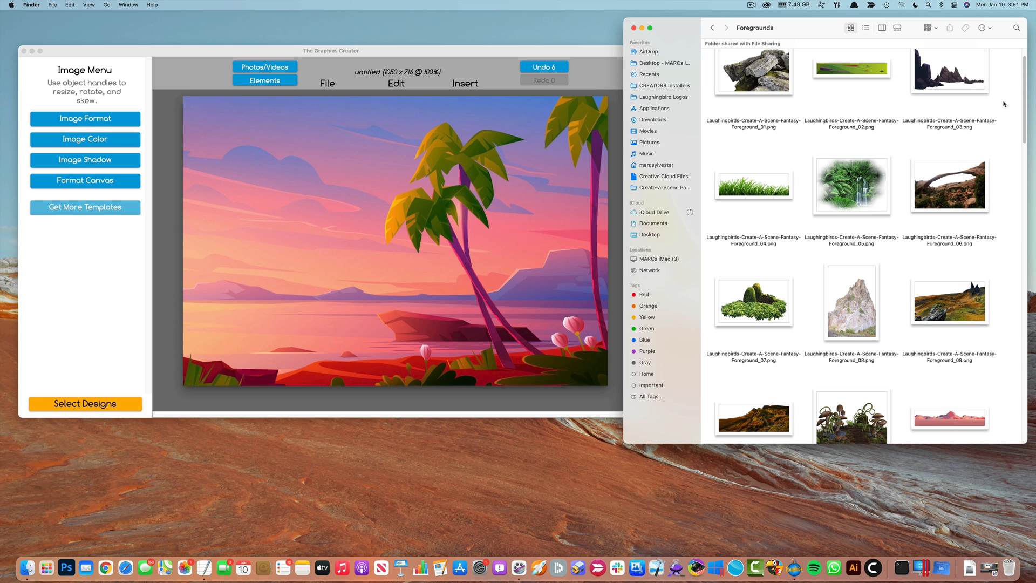
{"action": "scroll", "coordinate": [1025, 83], "scroll_direction": "up", "scroll_amount": 2}
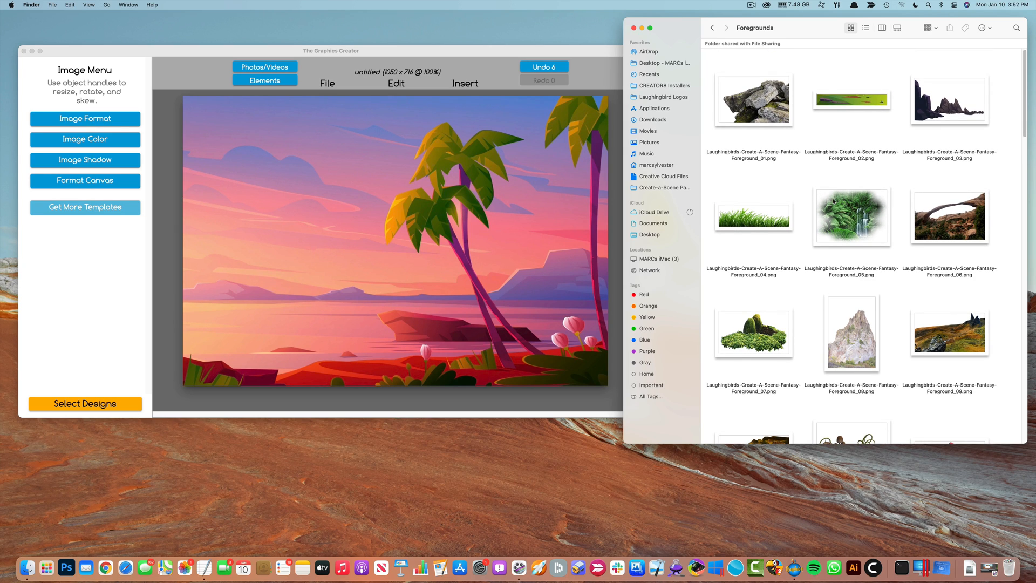
{"action": "scroll", "coordinate": [1027, 123], "scroll_direction": "down", "scroll_amount": 4}
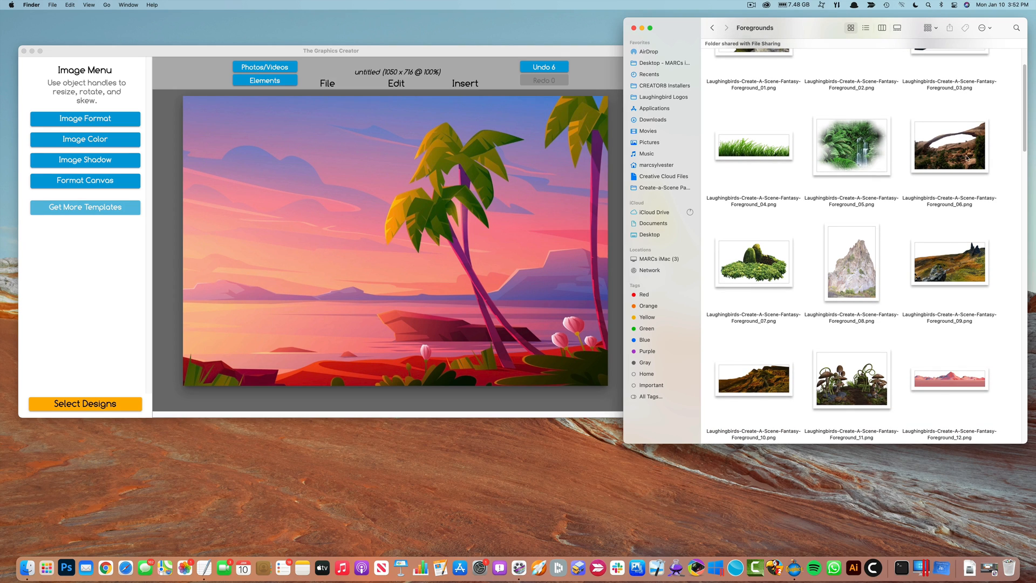
Try the rock arch Fantasy-Foreground_06.png over the beach, enlarged to span the canvas, and delete it again
{"action": "left_click_drag", "start_coordinate": [967, 156], "coordinate": [509, 307]}
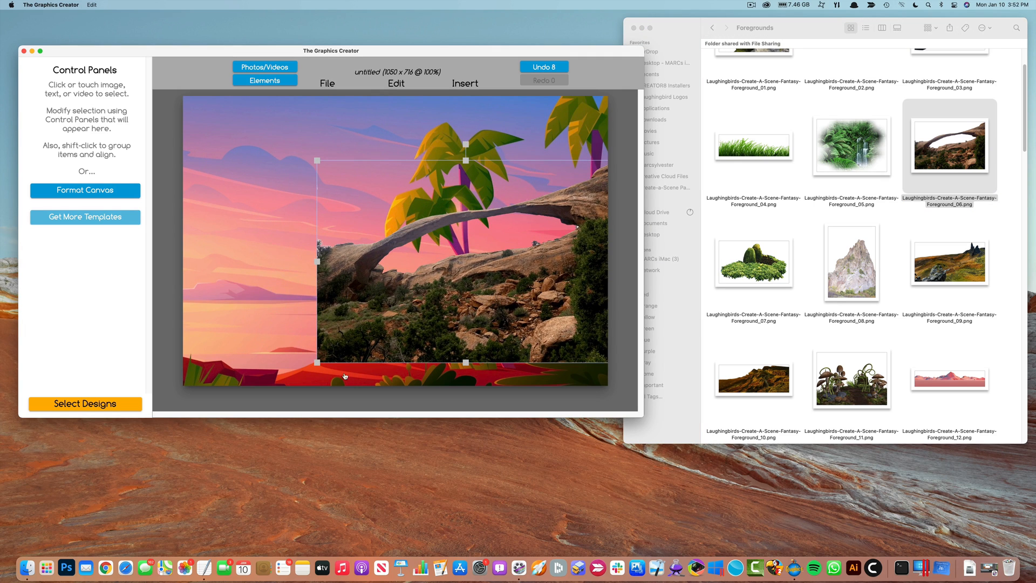
{"action": "left_click_drag", "start_coordinate": [317, 363], "coordinate": [79, 525]}
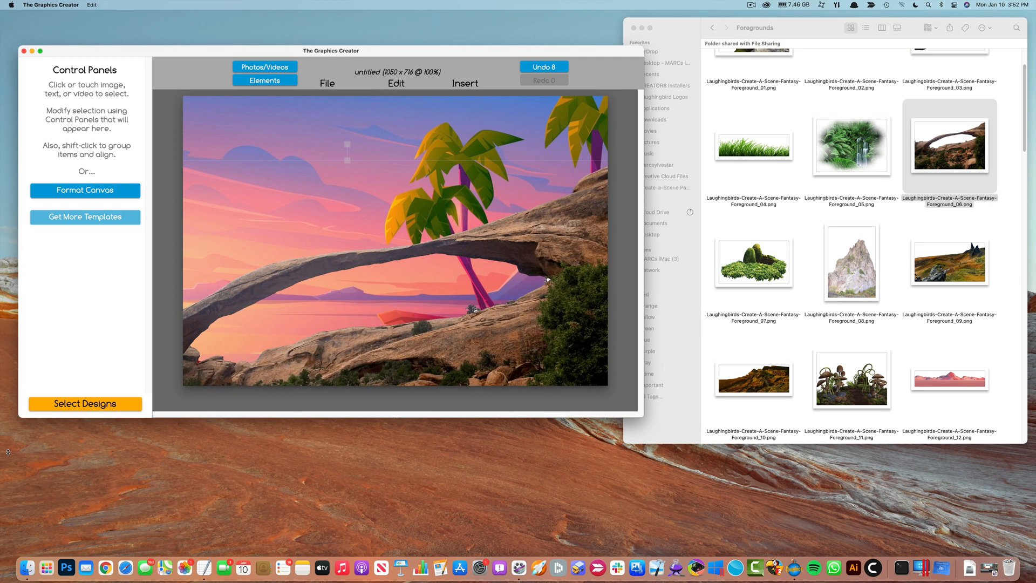
{"action": "left_click_drag", "start_coordinate": [458, 143], "coordinate": [459, 142]}
{"action": "left_click_drag", "start_coordinate": [537, 360], "coordinate": [508, 342]}
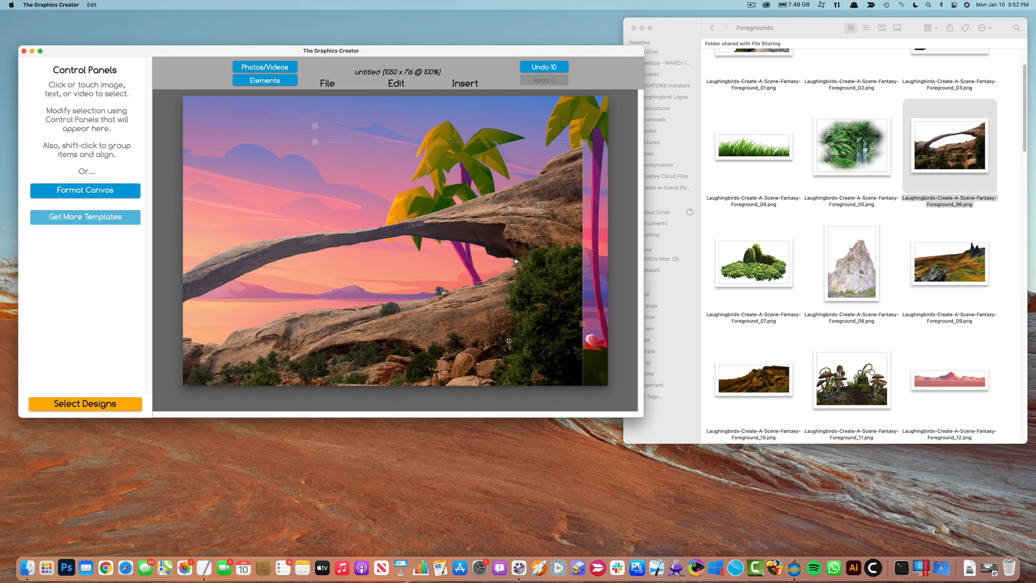
{"action": "key", "text": "Delete"}
Try the hillside Fantasy-Foreground_10.png enlarged across the lower scene with the beach background shifted up, and delete the hillside
{"action": "left_click_drag", "start_coordinate": [771, 382], "coordinate": [503, 290]}
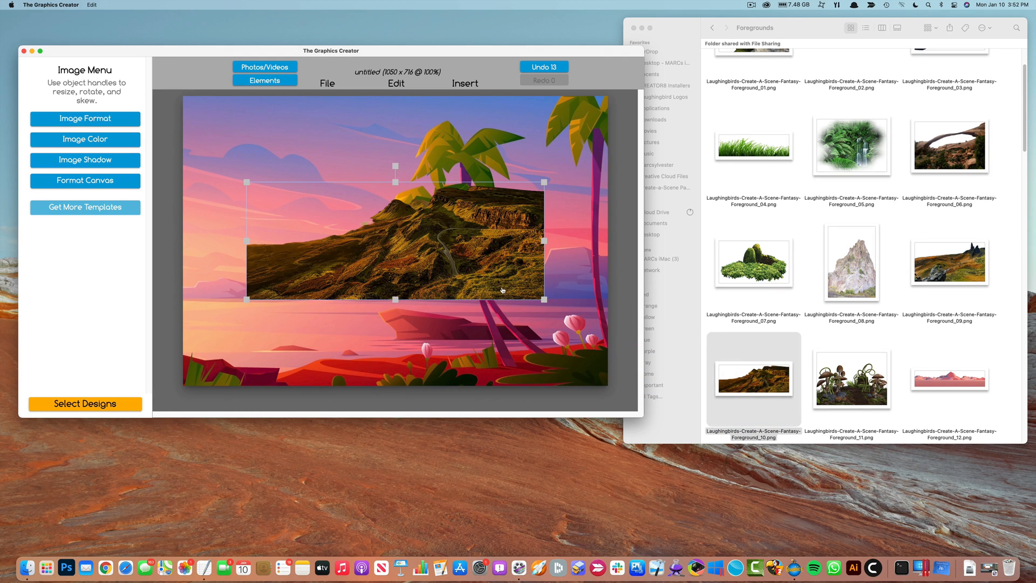
{"action": "left_click_drag", "start_coordinate": [468, 256], "coordinate": [542, 277]}
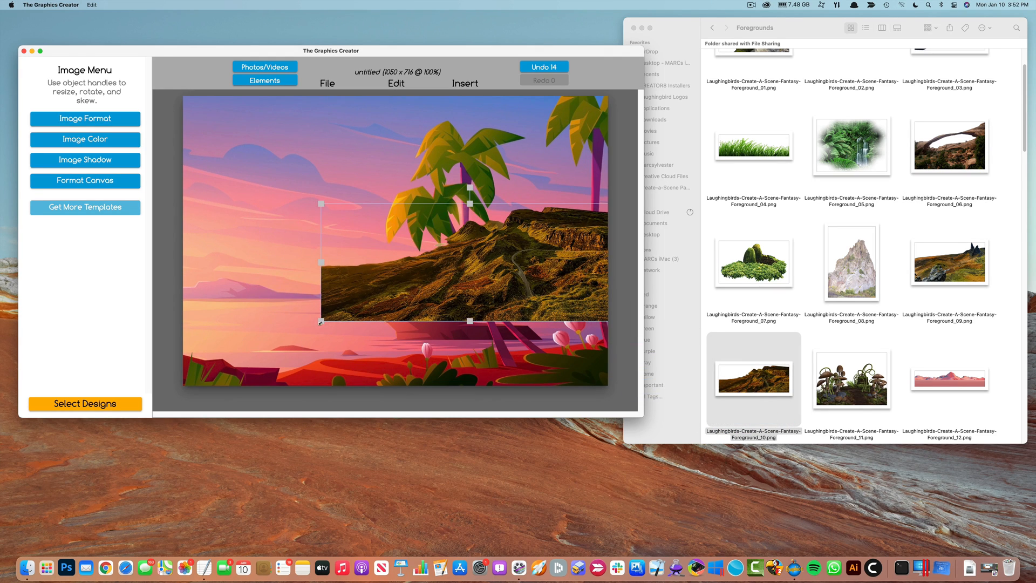
{"action": "left_click_drag", "start_coordinate": [321, 323], "coordinate": [354, 329]}
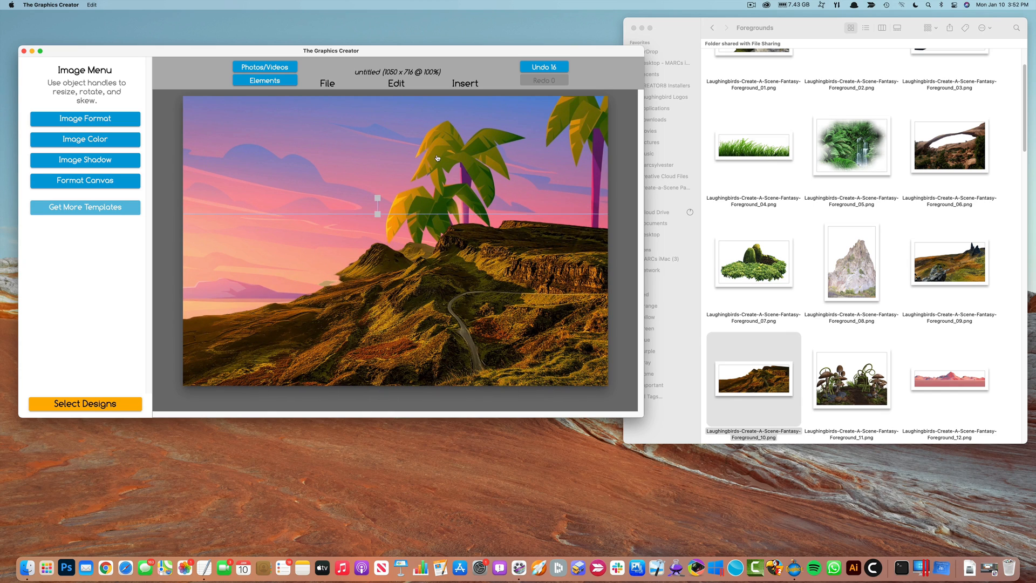
{"action": "left_click_drag", "start_coordinate": [452, 176], "coordinate": [451, 141]}
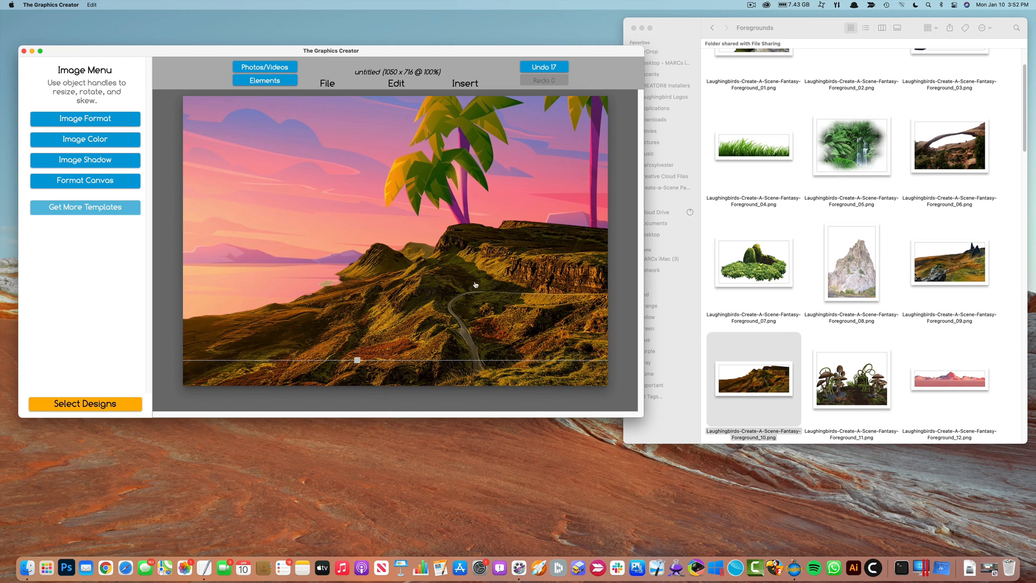
{"action": "key", "text": "BackSpace"}
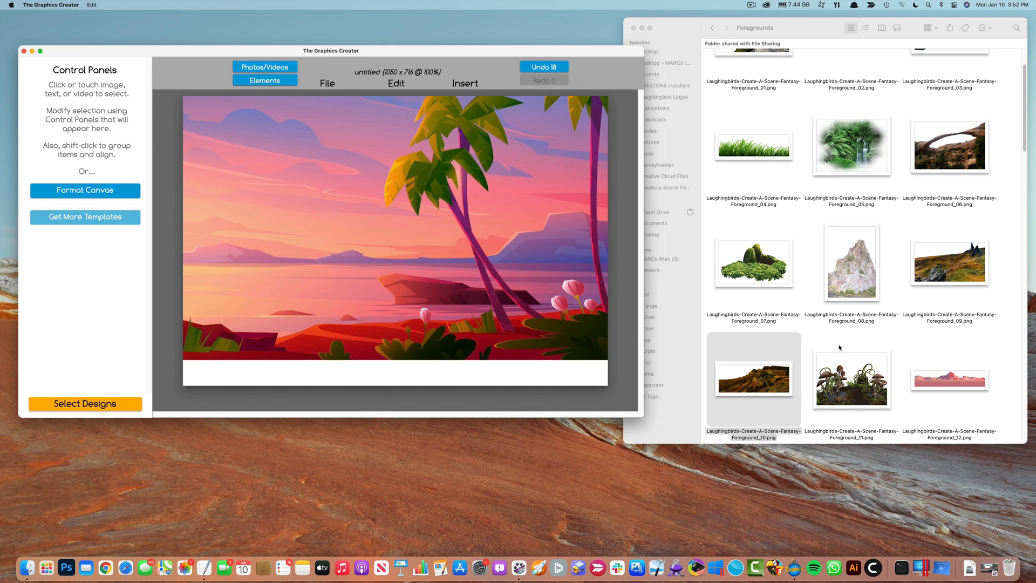
Add the mushroom image Fantasy-Foreground_11.png and enlarge it to span the full width of the beach scene
{"action": "left_click_drag", "start_coordinate": [840, 347], "coordinate": [334, 280]}
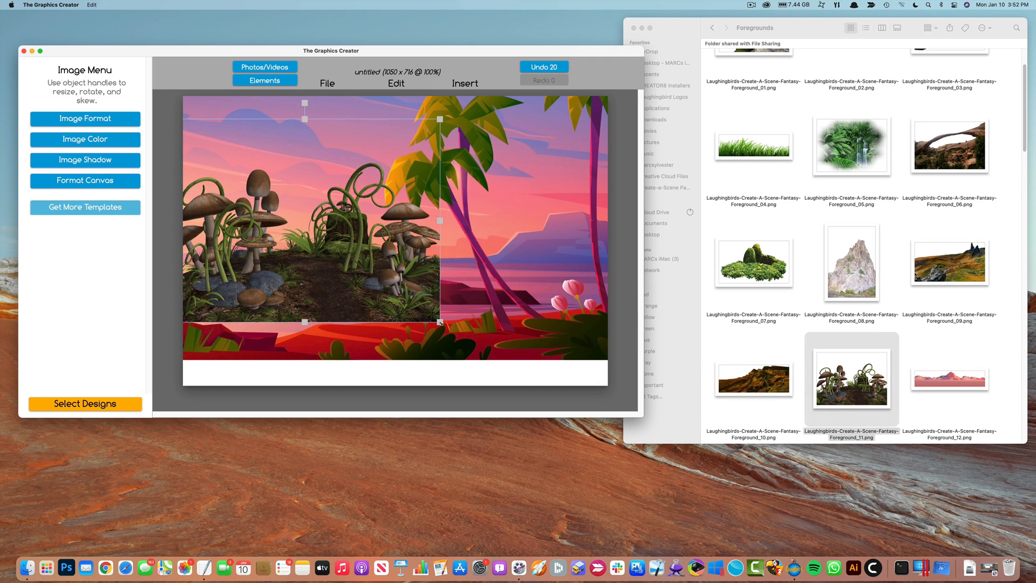
{"action": "left_click_drag", "start_coordinate": [440, 322], "coordinate": [632, 466]}
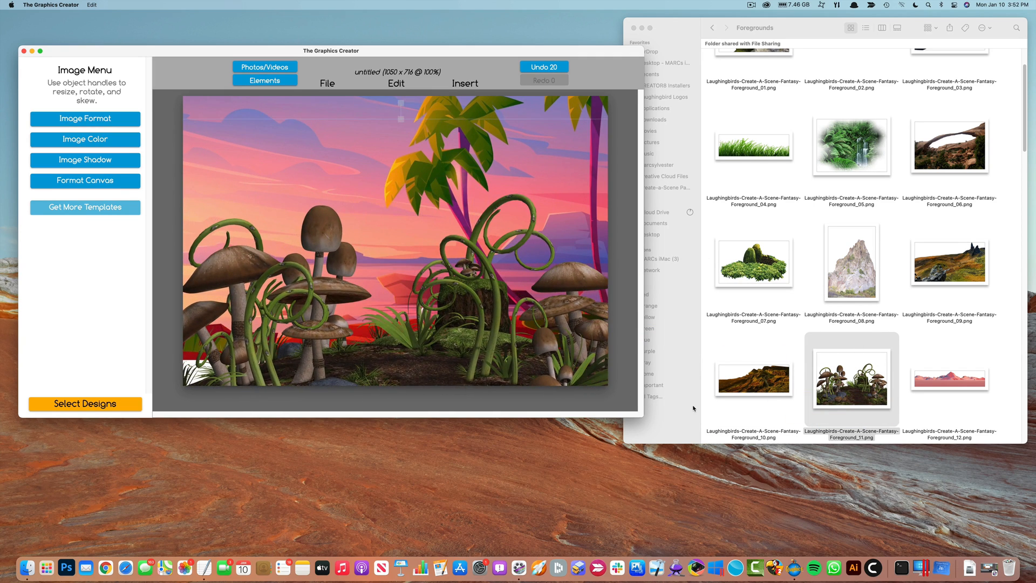
{"action": "left_click", "coordinate": [457, 195]}
{"action": "left_click", "coordinate": [317, 335]}
Delete the beach background behind the mushrooms and open Fantasy Island's Backgrounds folder for a replacement
{"action": "left_click_drag", "start_coordinate": [459, 183], "coordinate": [475, 201]}
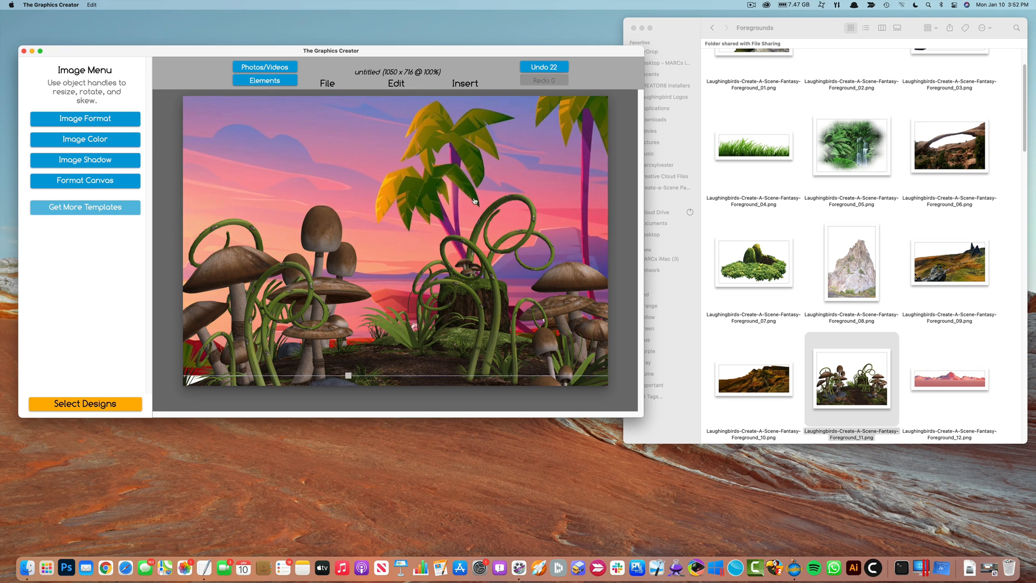
{"action": "key", "text": "Delete"}
{"action": "left_click", "coordinate": [779, 221]}
{"action": "key", "text": "super+Up"}
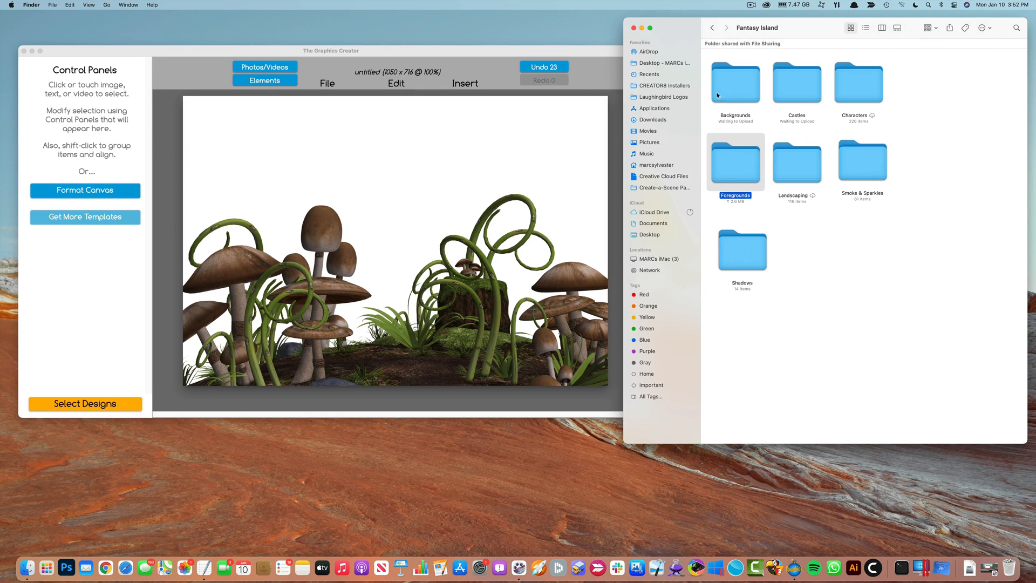
{"action": "key", "text": "Up"}
{"action": "key", "text": "super+Down"}
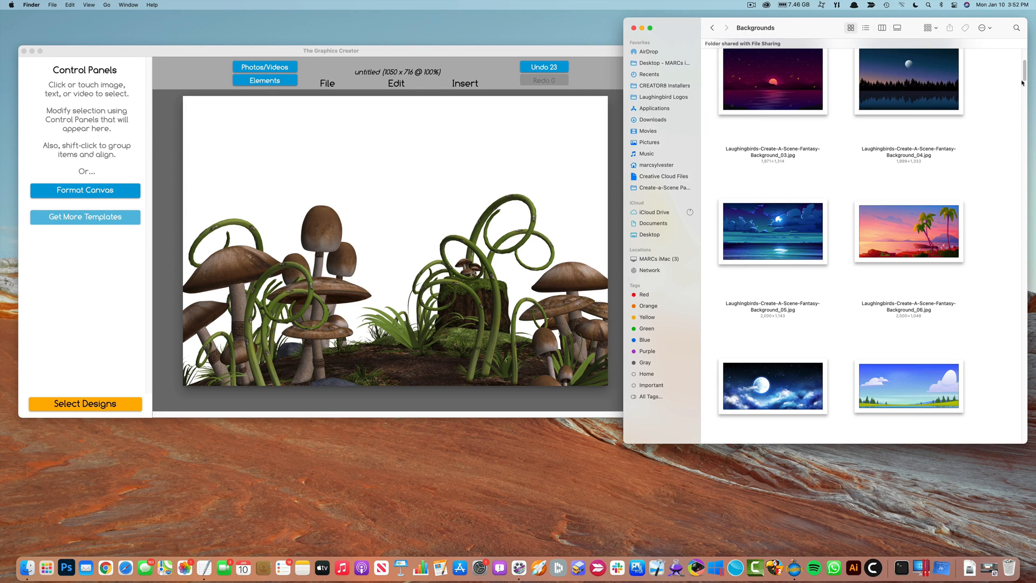
Try the cloudy sky Fantasy-Background_16.jpg enlarged and sent behind the mushrooms, and delete it again
{"action": "scroll", "coordinate": [1024, 78], "scroll_direction": "down", "scroll_amount": 15}
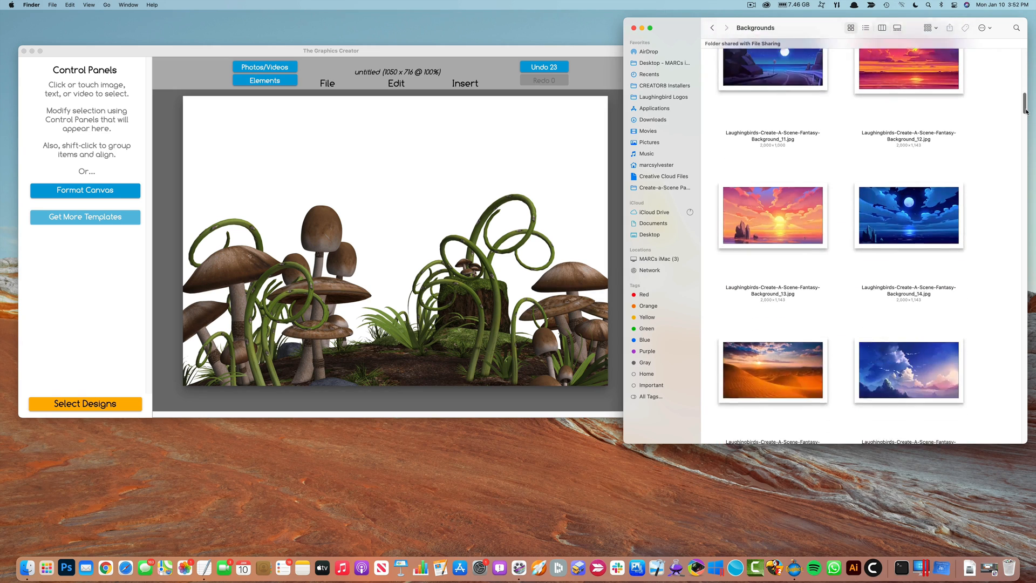
{"action": "left_click_drag", "start_coordinate": [909, 83], "coordinate": [406, 181]}
{"action": "left_click_drag", "start_coordinate": [411, 218], "coordinate": [302, 126]}
{"action": "left_click_drag", "start_coordinate": [439, 234], "coordinate": [632, 366]}
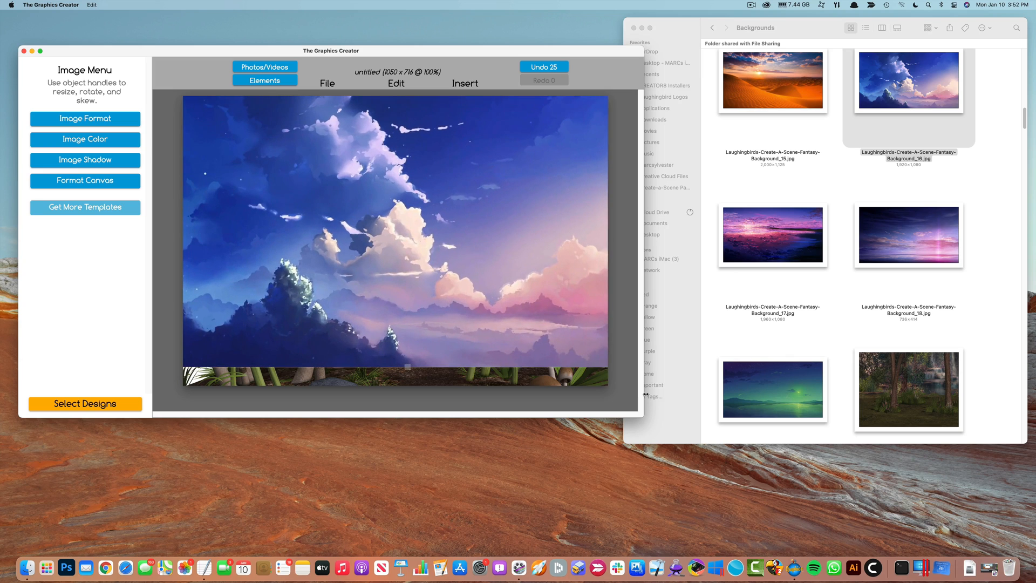
{"action": "left_click", "coordinate": [392, 84]}
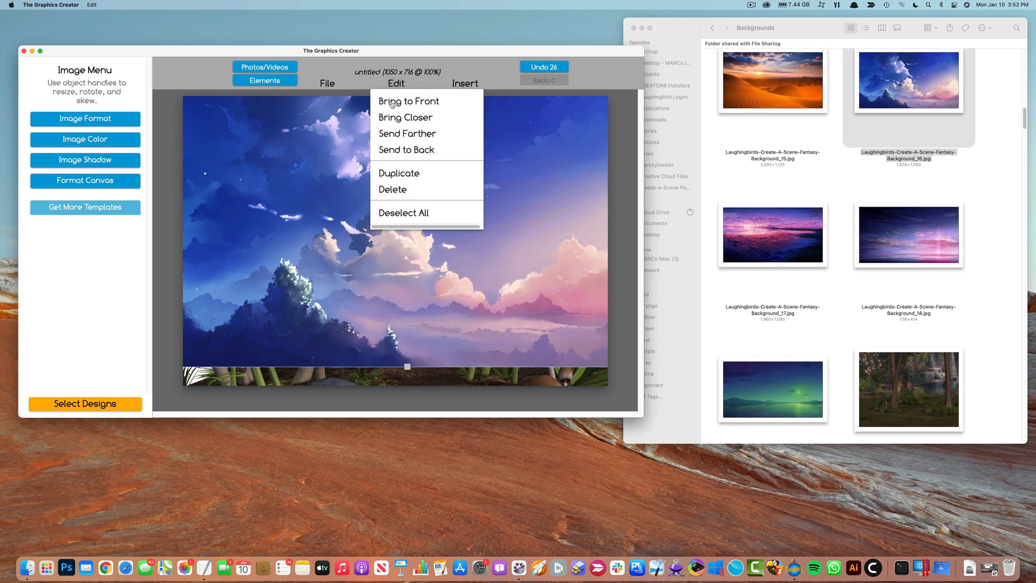
{"action": "left_click", "coordinate": [403, 150]}
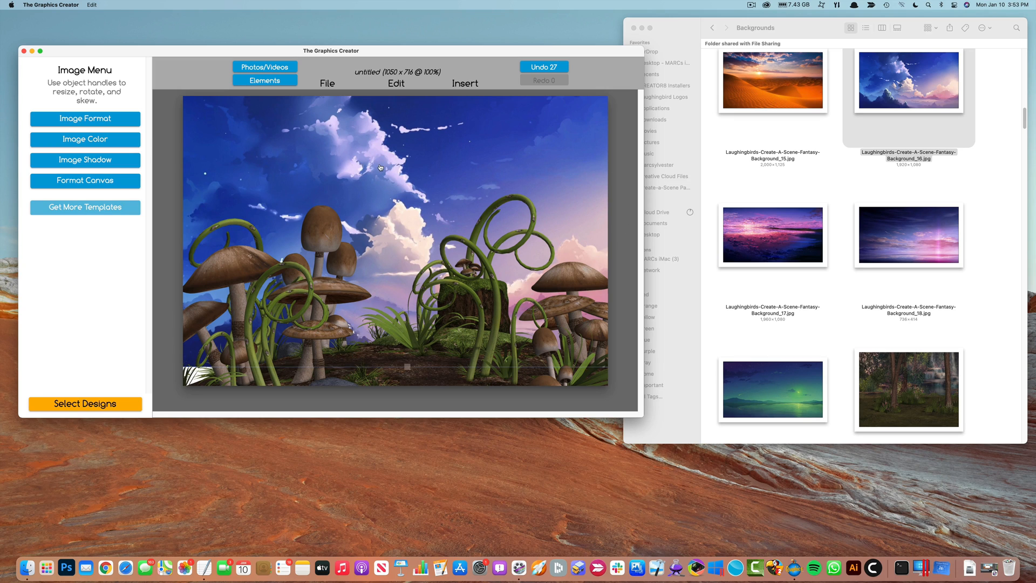
{"action": "key", "text": "Delete"}
Add the green moonlit lake background, enlarge it to fill the canvas and send it to the back behind the mushrooms
{"action": "left_click_drag", "start_coordinate": [752, 372], "coordinate": [372, 185]}
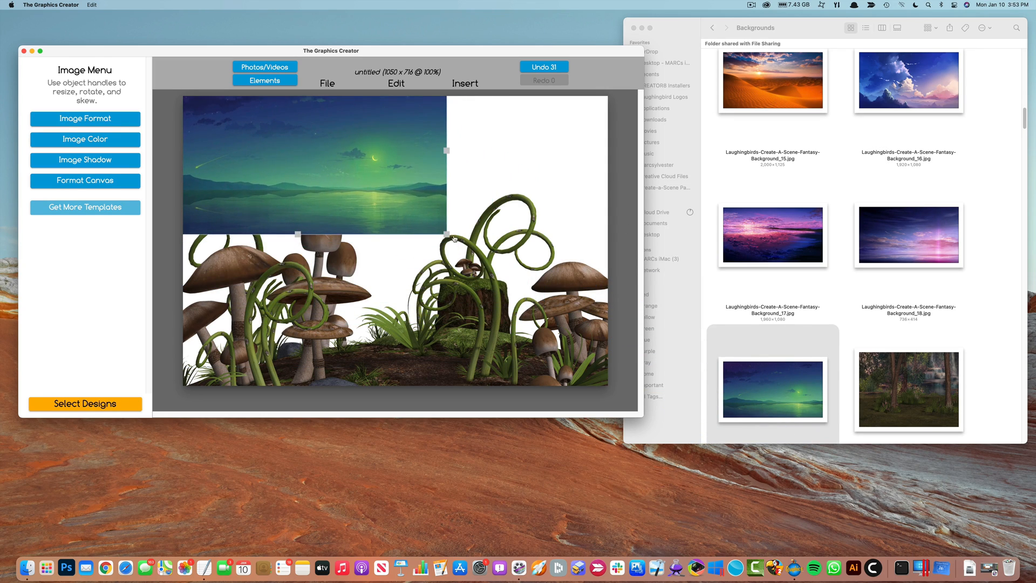
{"action": "left_click_drag", "start_coordinate": [454, 239], "coordinate": [766, 423]}
{"action": "left_click_drag", "start_coordinate": [462, 264], "coordinate": [374, 256]}
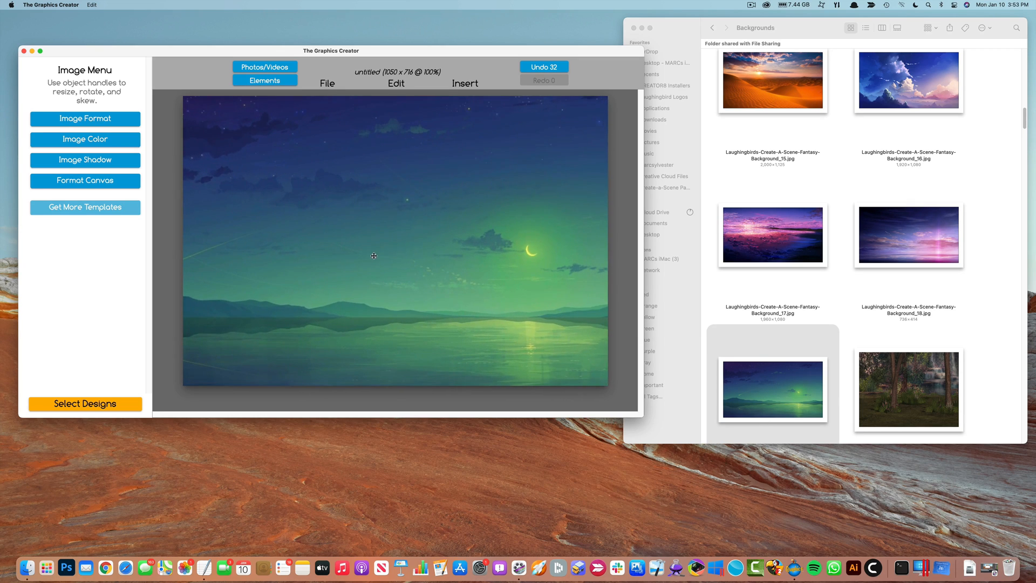
{"action": "left_click", "coordinate": [395, 87]}
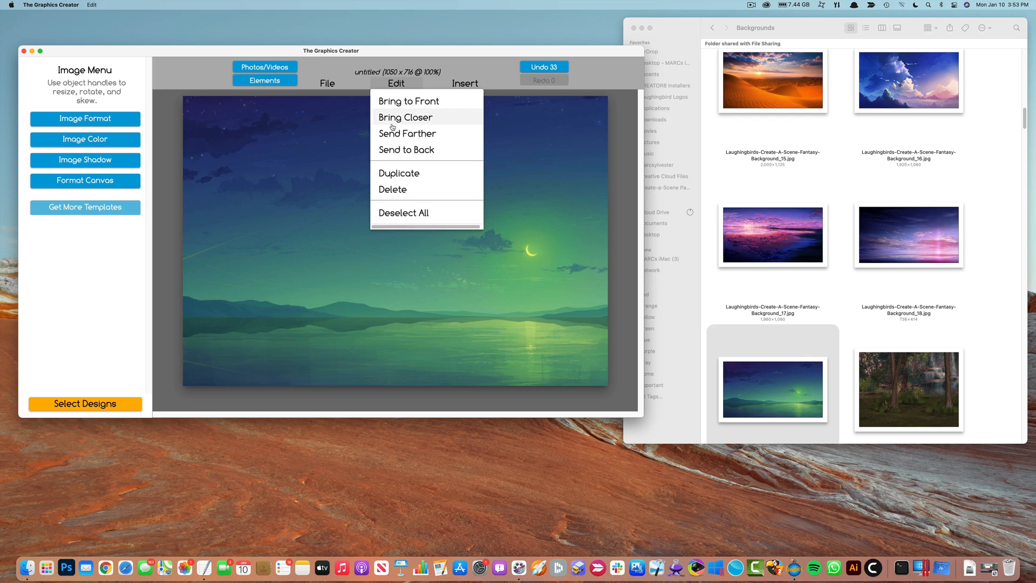
{"action": "left_click", "coordinate": [395, 151]}
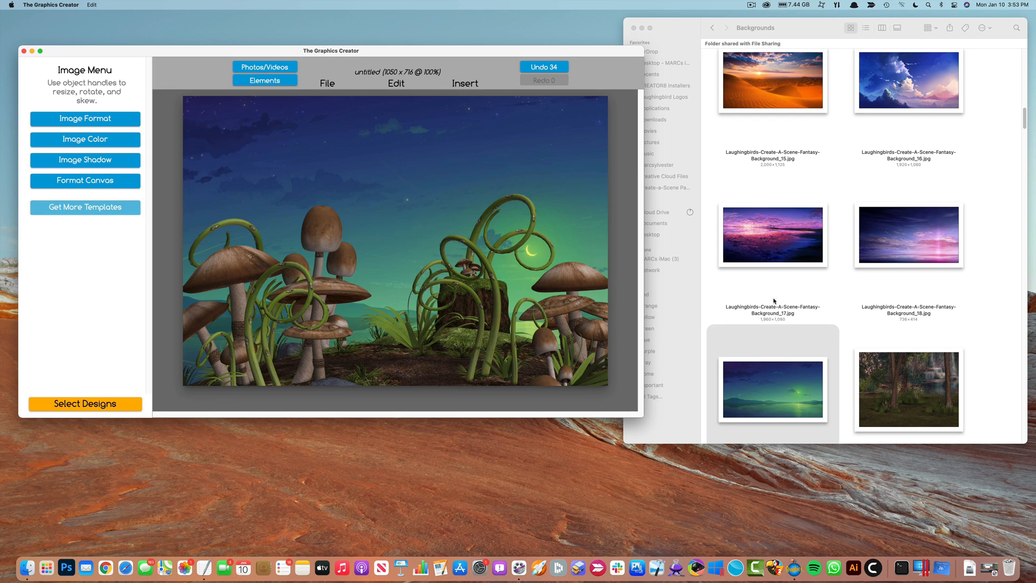
Add the hummingbird Fantasy-Character_111.png from the Characters folder, shrink it and move it up over the mushroom scene
{"action": "left_click", "coordinate": [840, 297]}
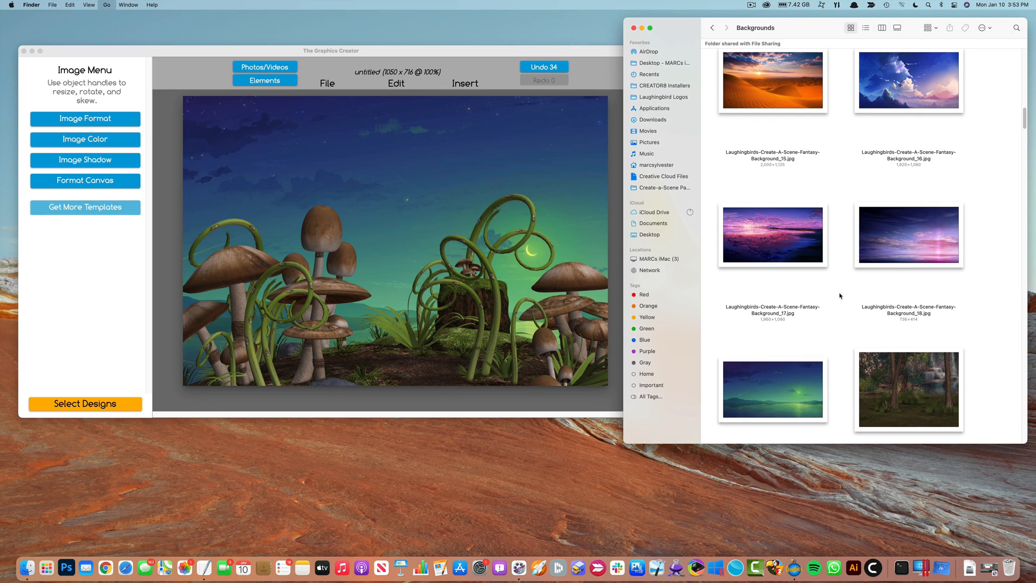
{"action": "key", "text": "super+Up"}
{"action": "double_click", "coordinate": [852, 87]}
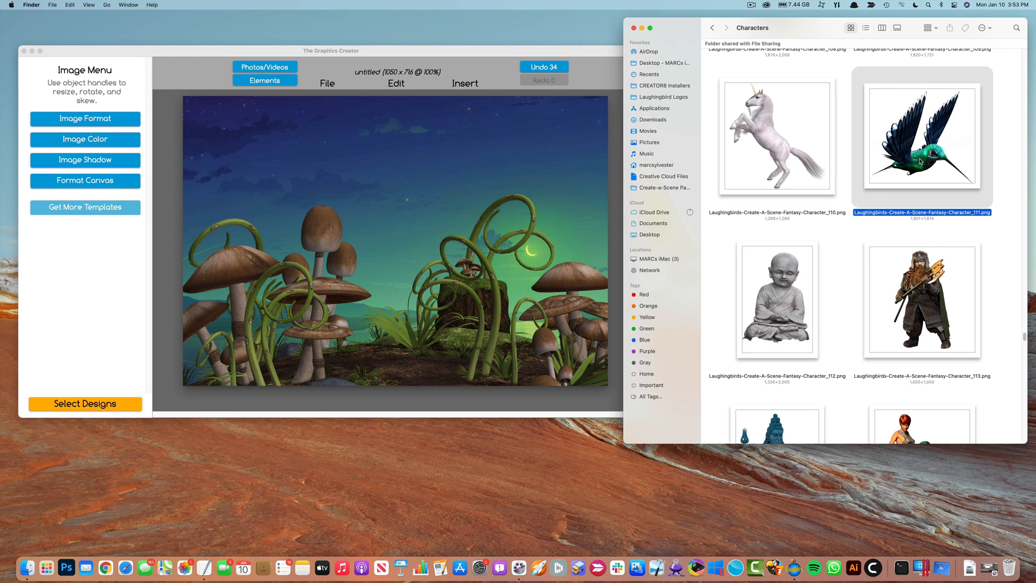
{"action": "left_click_drag", "start_coordinate": [919, 171], "coordinate": [334, 214]}
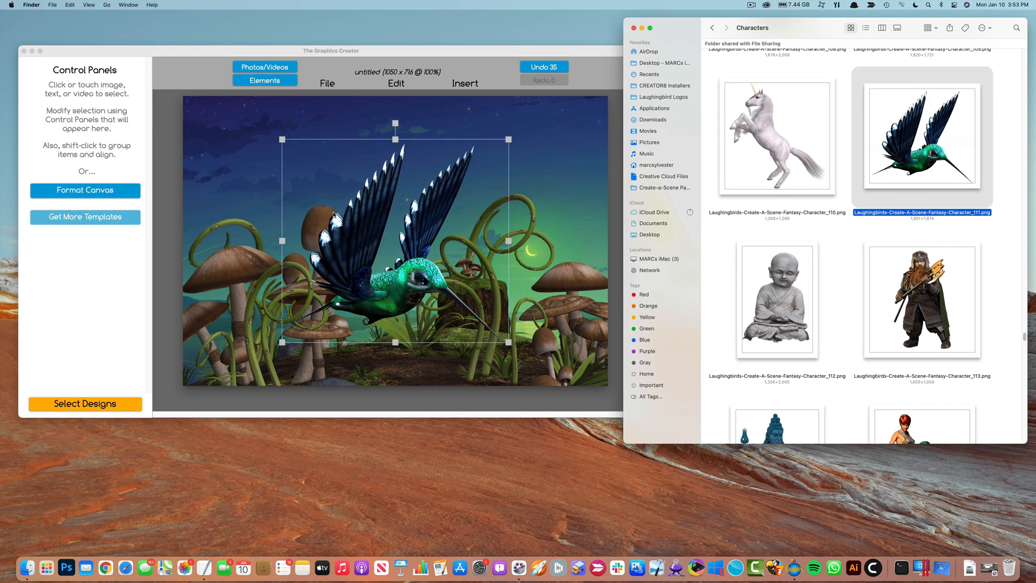
{"action": "left_click", "coordinate": [417, 295]}
{"action": "left_click_drag", "start_coordinate": [508, 138], "coordinate": [454, 189]}
{"action": "left_click_drag", "start_coordinate": [368, 305], "coordinate": [373, 200]}
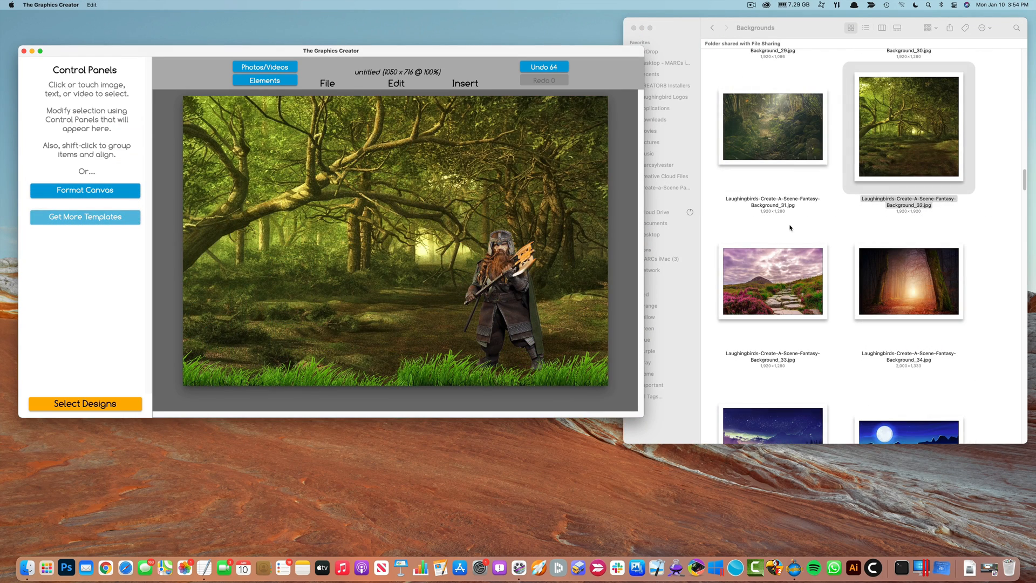
Open Fantasy Island's Characters folder and find the warriors and the blue-gowned sorceress for the forest scene
{"action": "left_click", "coordinate": [789, 228]}
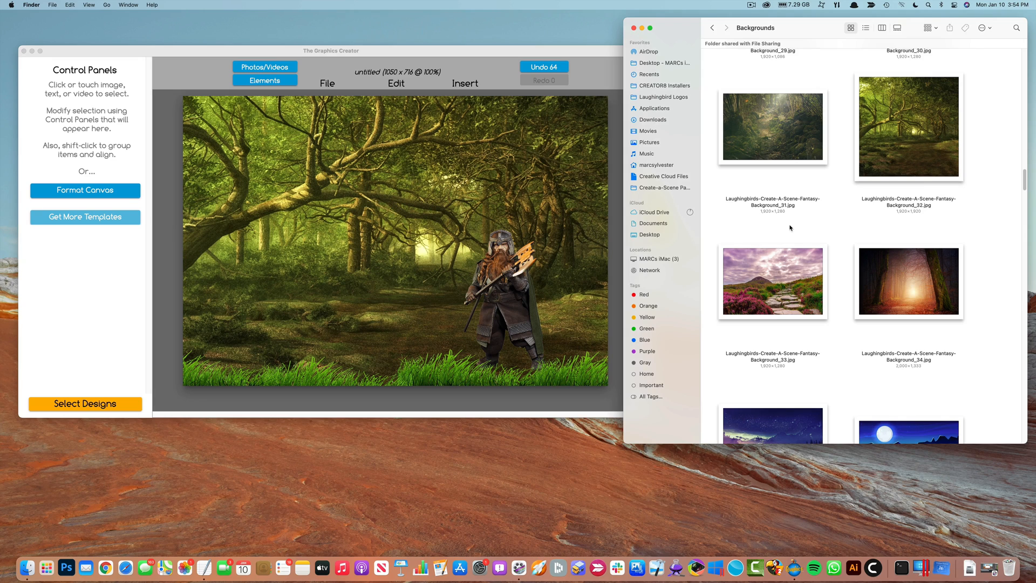
{"action": "key", "text": "super+Up"}
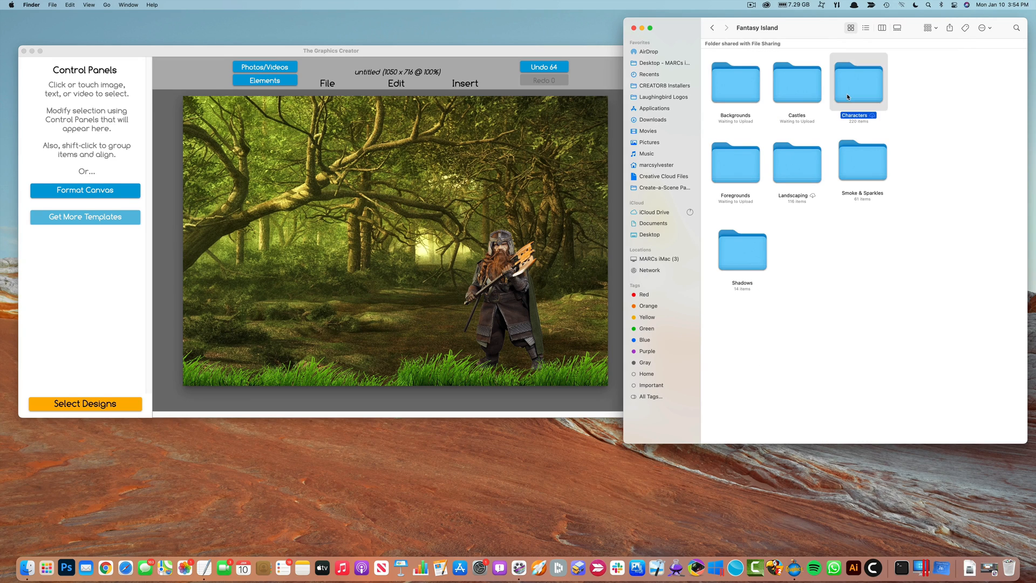
{"action": "double_click", "coordinate": [845, 97]}
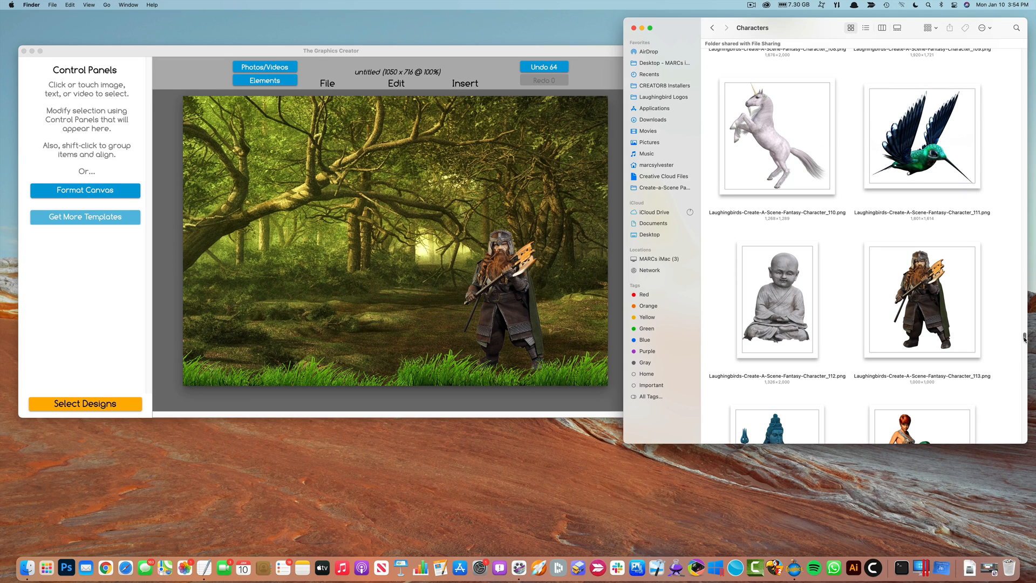
{"action": "left_click", "coordinate": [781, 301]}
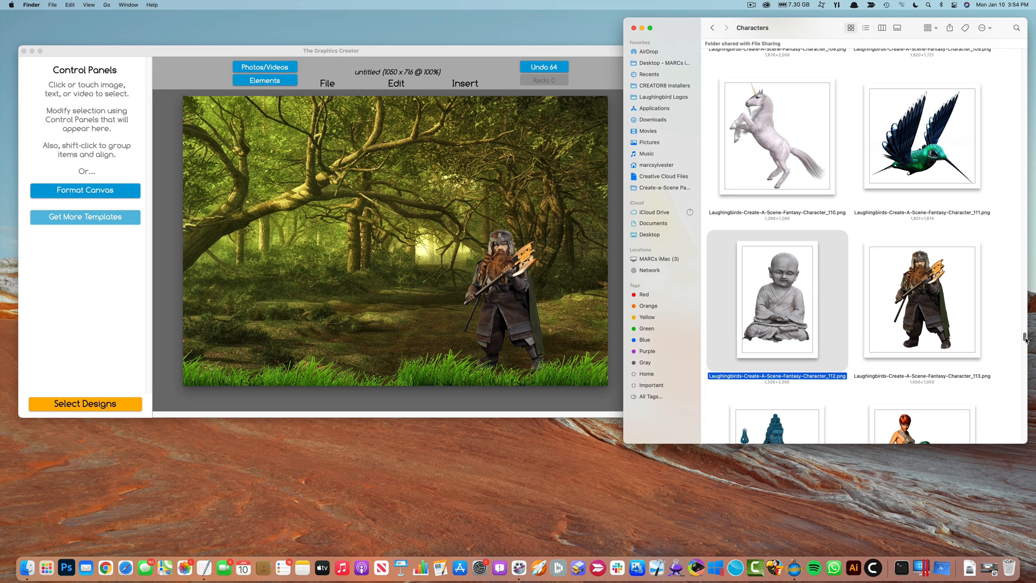
{"action": "left_click_drag", "start_coordinate": [1026, 340], "coordinate": [1031, 371]}
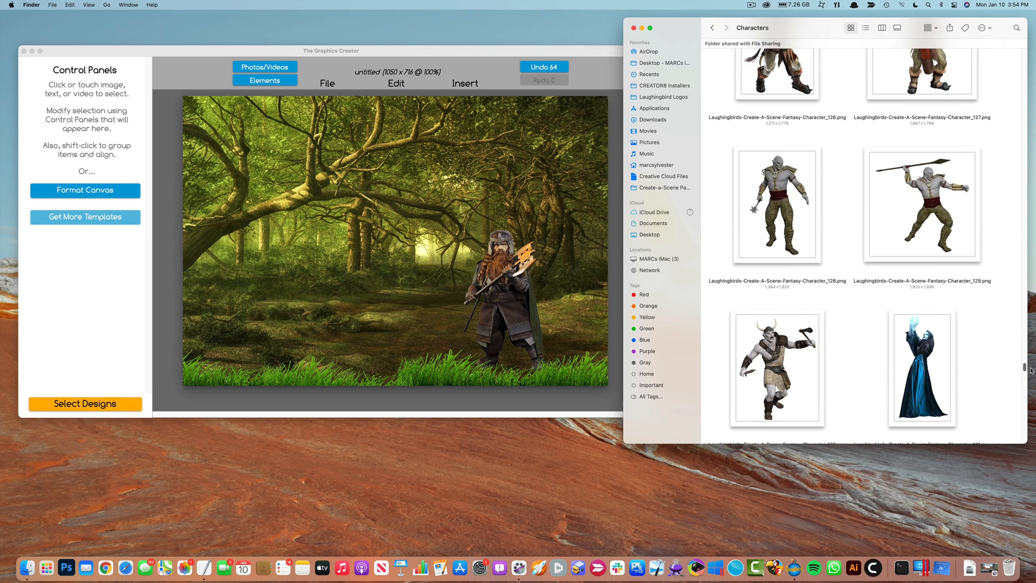
Try the spear-wielding warrior Fantasy-Character_129.png in the forest scene and delete it again
{"action": "left_click_drag", "start_coordinate": [939, 194], "coordinate": [335, 249]}
{"action": "key", "text": "Delete"}
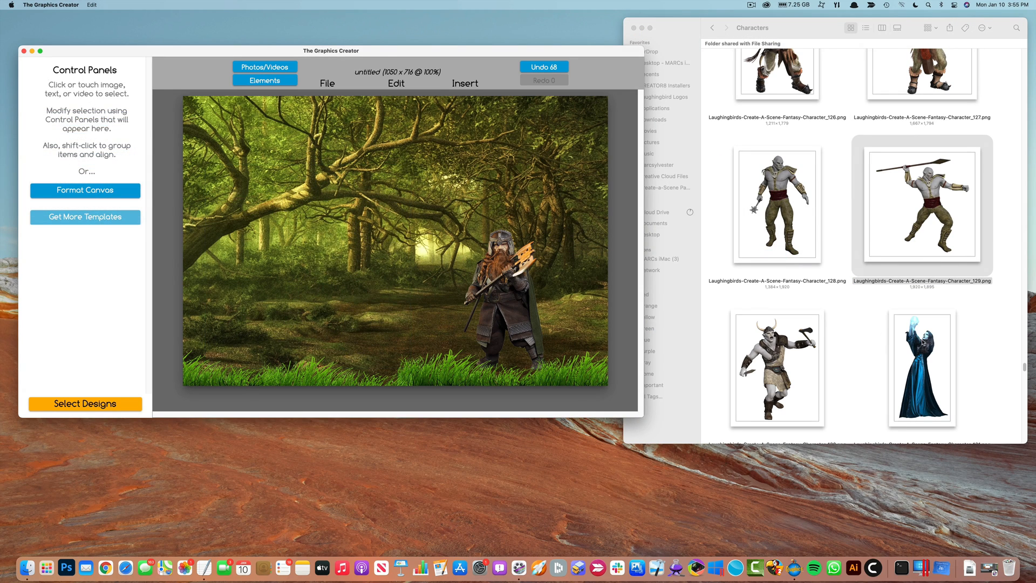
Add the blue-gowned sorceress to the forest scene, enlarge her and place her beside the dwarf
{"action": "left_click_drag", "start_coordinate": [924, 341], "coordinate": [406, 255]}
{"action": "left_click_drag", "start_coordinate": [462, 180], "coordinate": [484, 140]}
{"action": "left_click_drag", "start_coordinate": [420, 232], "coordinate": [410, 230]}
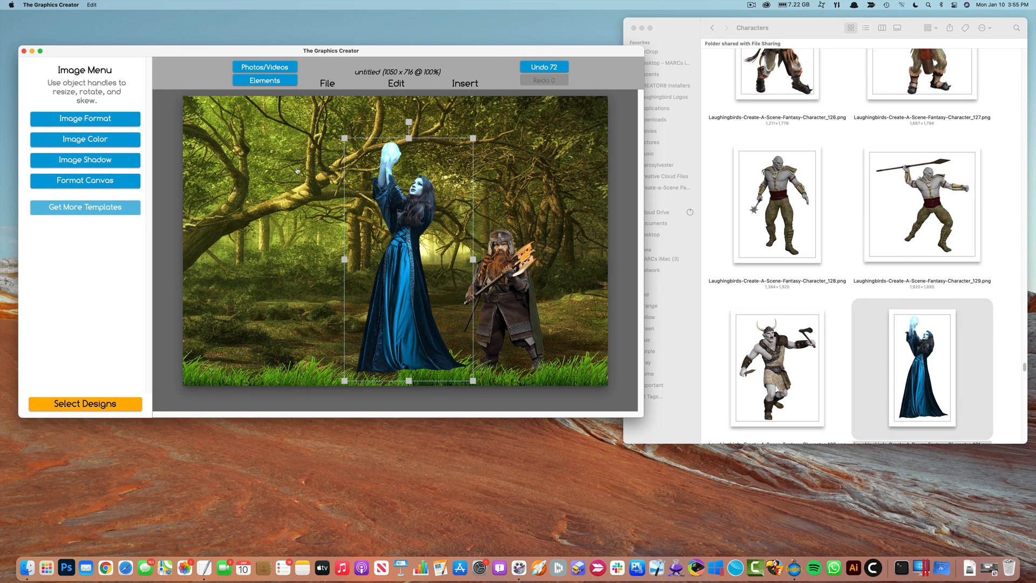
Replace the forest background with the starry mountain Fantasy-Background_35.jpg, sent to the back behind the characters
{"action": "left_click_drag", "start_coordinate": [544, 164], "coordinate": [561, 175]}
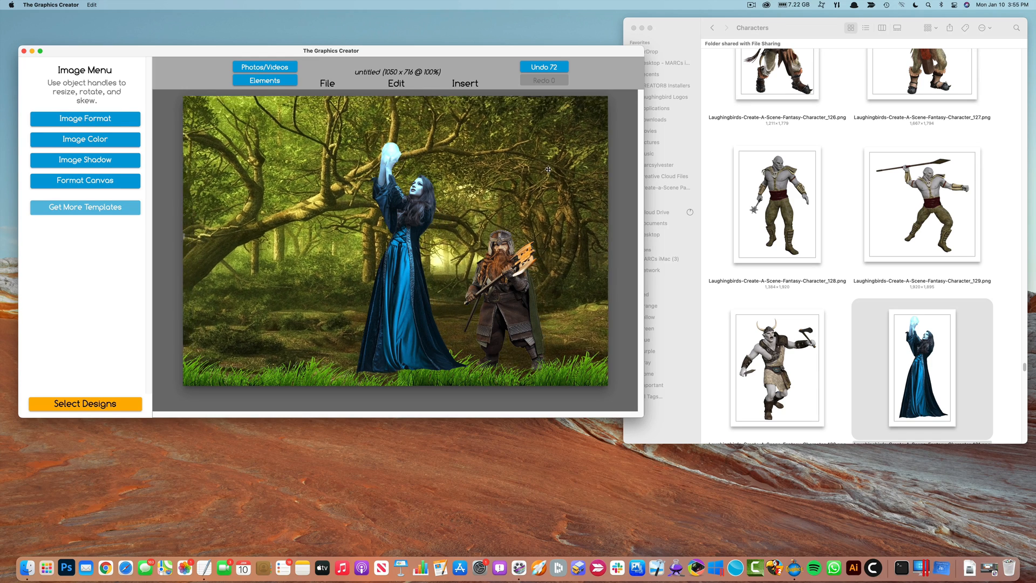
{"action": "key", "text": "Delete"}
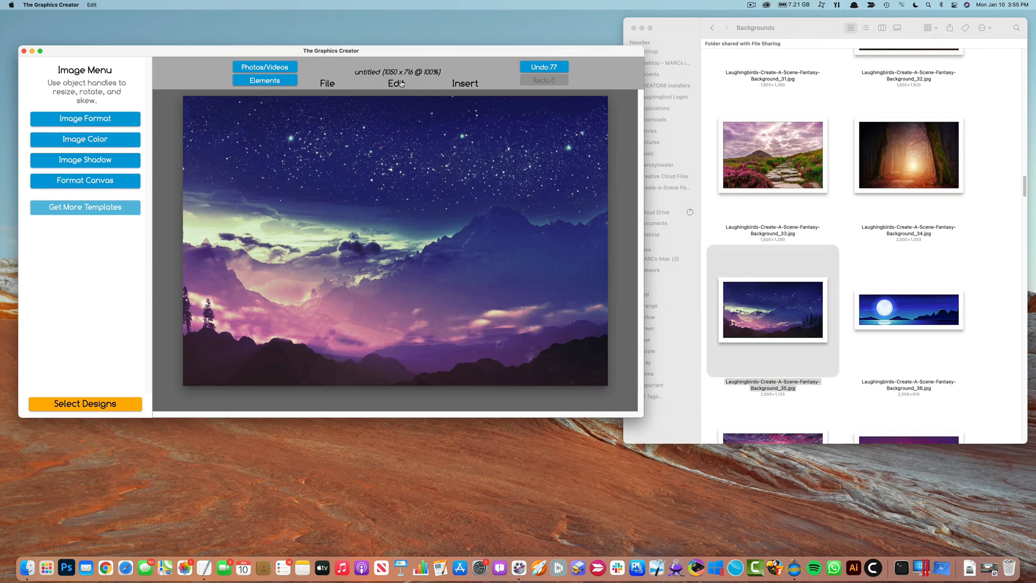
{"action": "left_click", "coordinate": [400, 84]}
{"action": "left_click", "coordinate": [398, 151]}
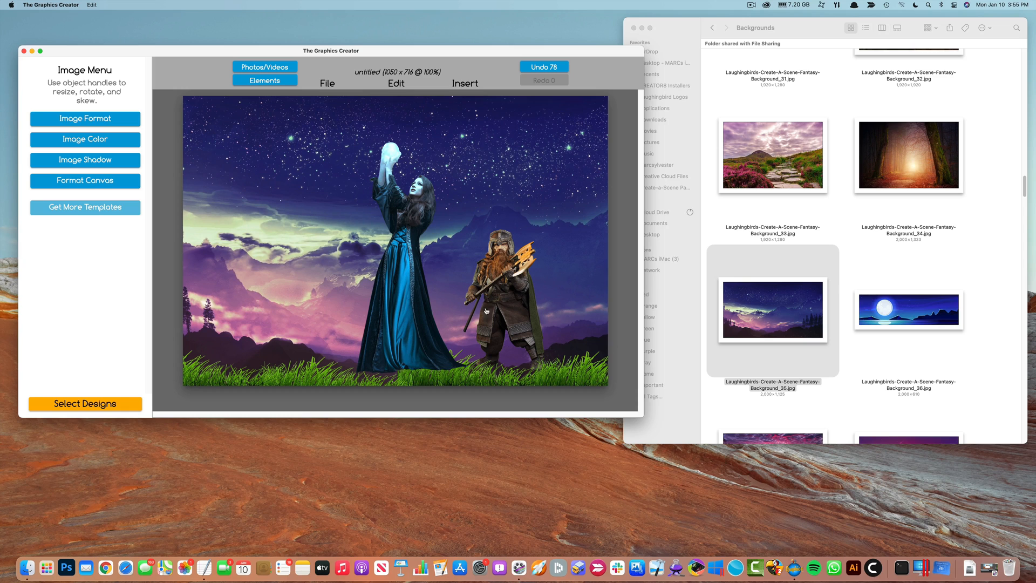
Remove the grass and the dwarf from the starry scene and enlarge the sorceress
{"action": "left_click", "coordinate": [549, 379]}
{"action": "left_click", "coordinate": [502, 297]}
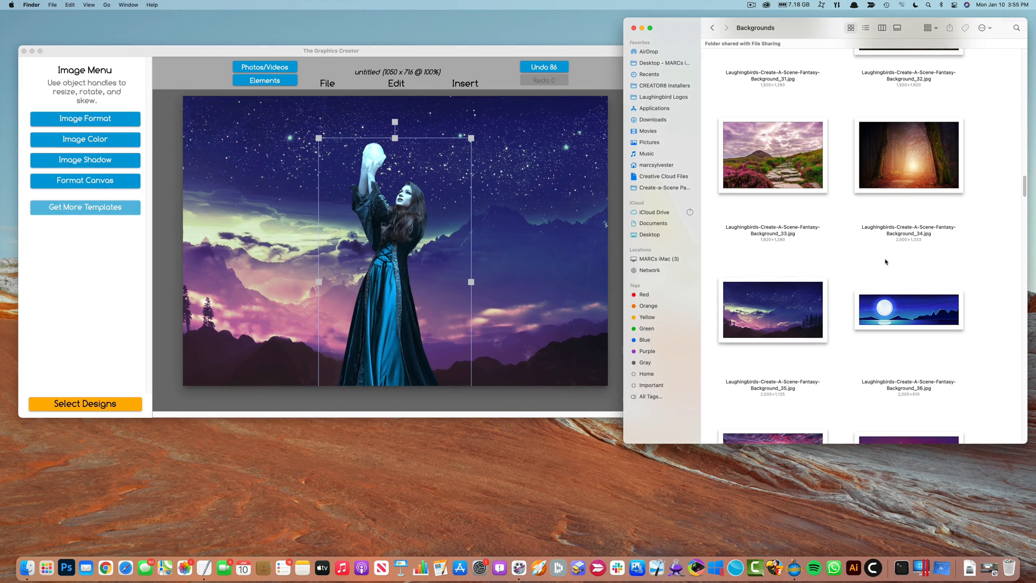
Open Fantasy Island's Smoke & Sparkles folder and clean up all its icons by name
{"action": "key", "text": "super+Up"}
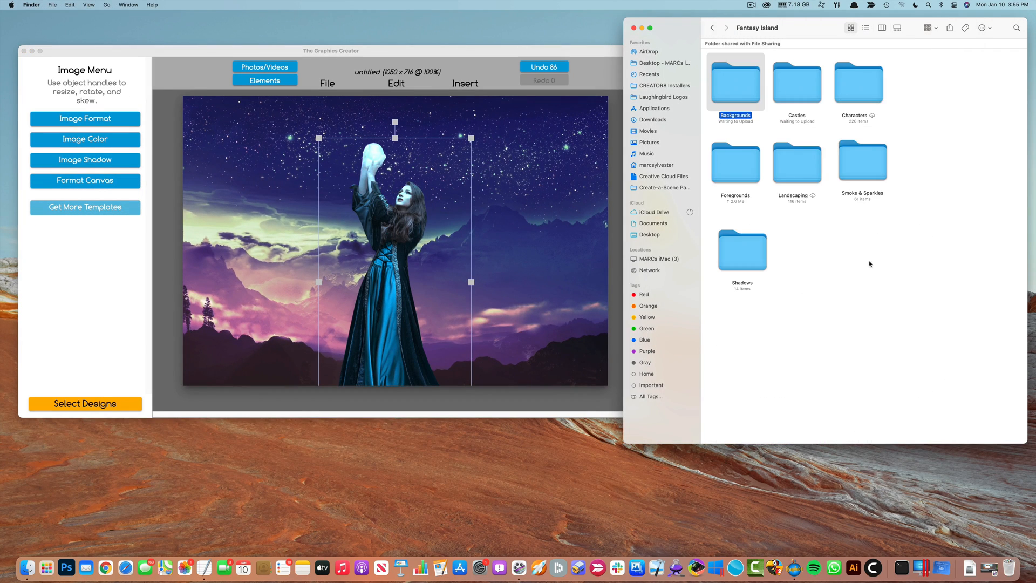
{"action": "left_click", "coordinate": [871, 264]}
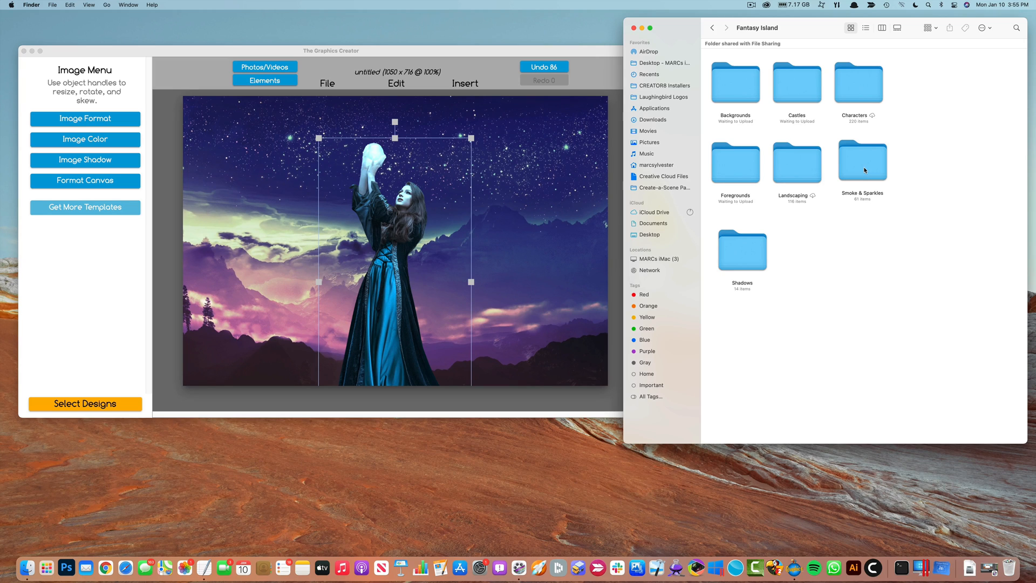
{"action": "double_click", "coordinate": [864, 171]}
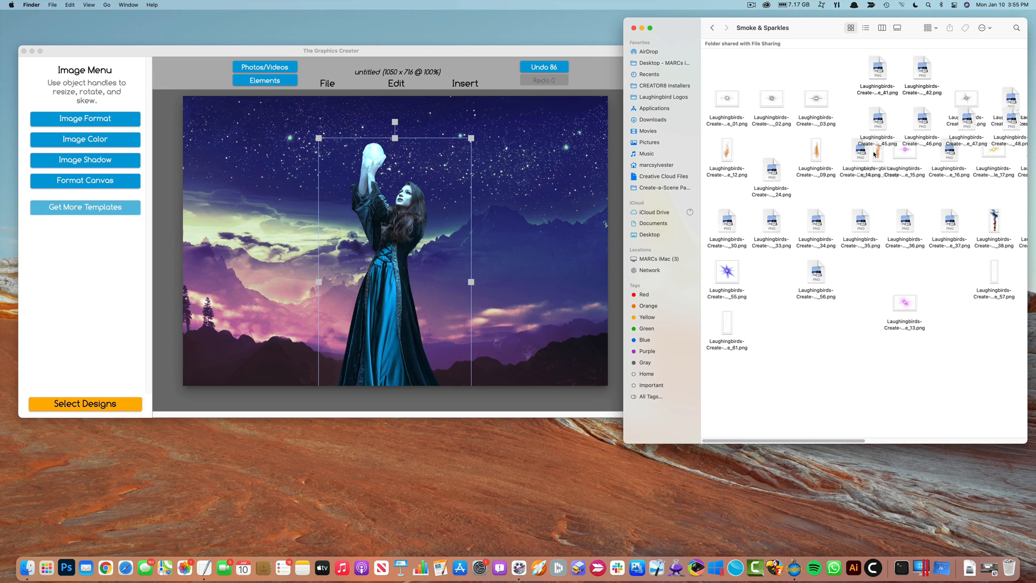
{"action": "key", "text": "super+a"}
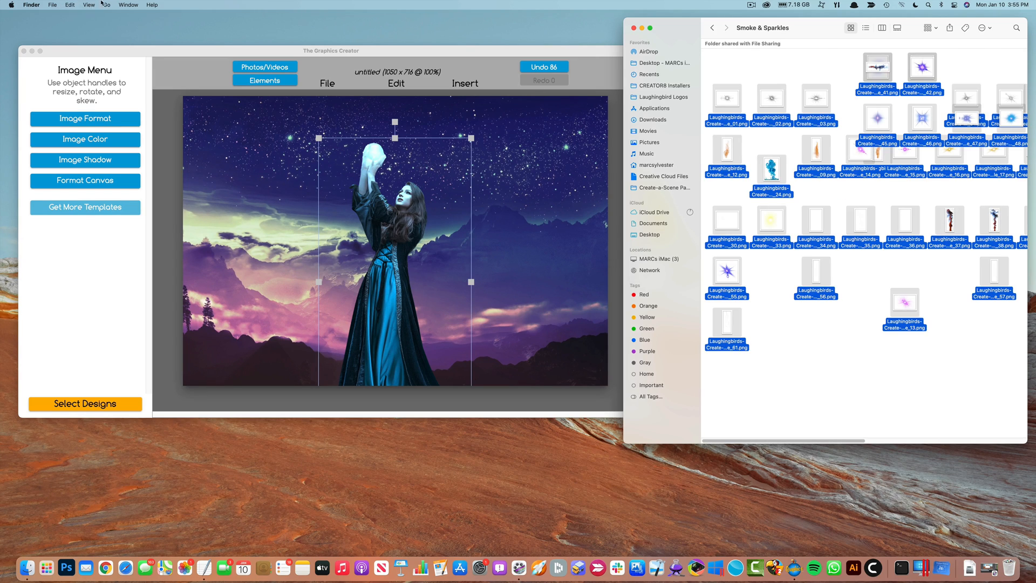
{"action": "left_click", "coordinate": [90, 5]}
{"action": "mouse_move", "coordinate": [100, 83]}
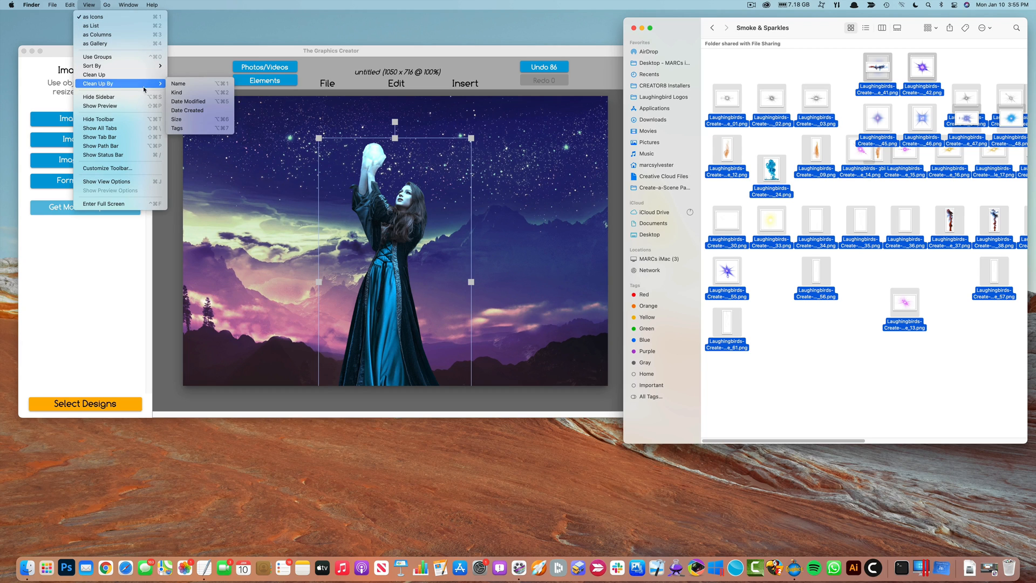
{"action": "left_click", "coordinate": [175, 85]}
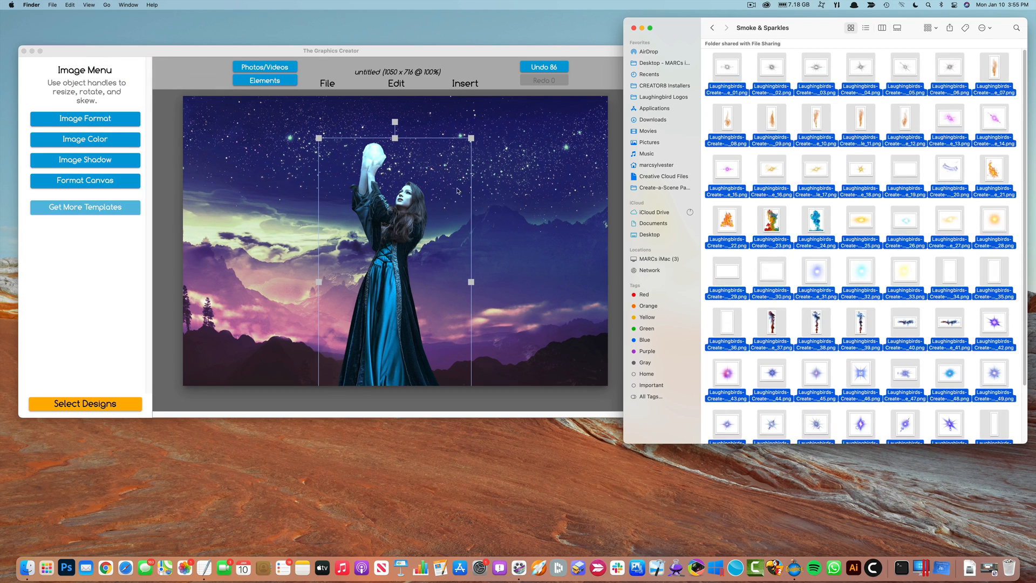
{"action": "left_click", "coordinate": [1012, 231]}
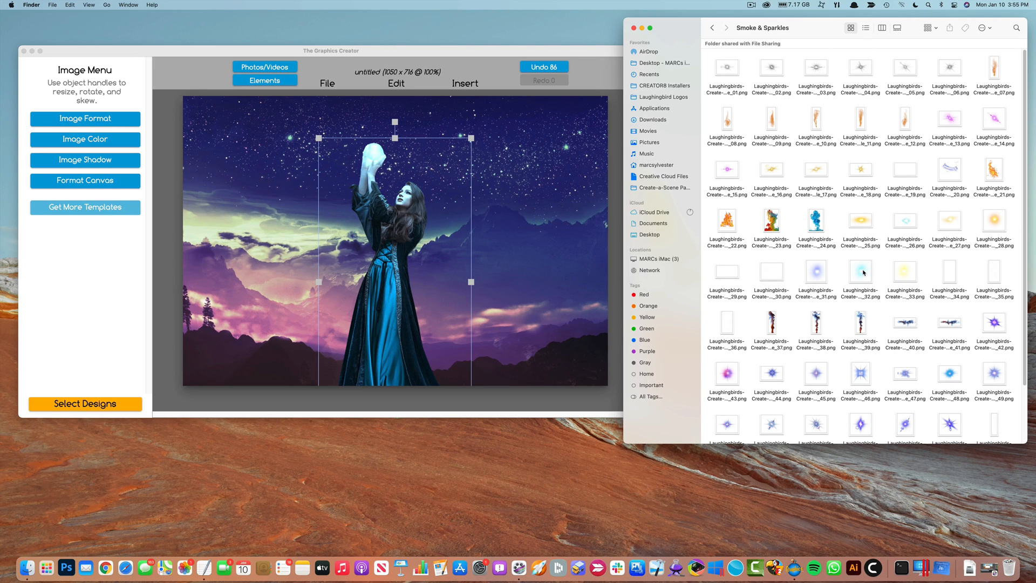
Add the light-blue glow image numbered 32 over the orb in the sorceress's raised hands
{"action": "left_click_drag", "start_coordinate": [863, 273], "coordinate": [375, 162]}
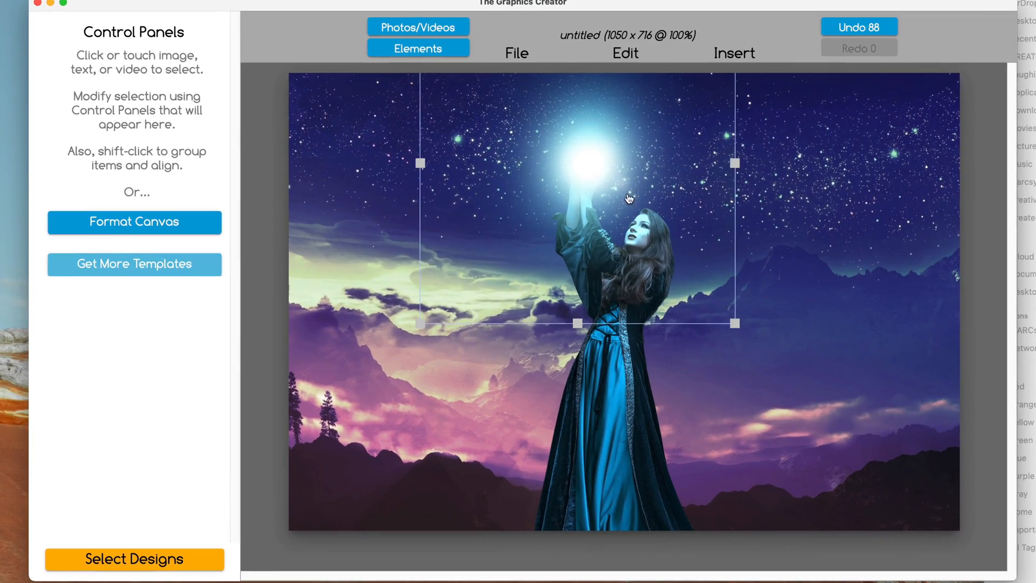
{"action": "left_click", "coordinate": [853, 292]}
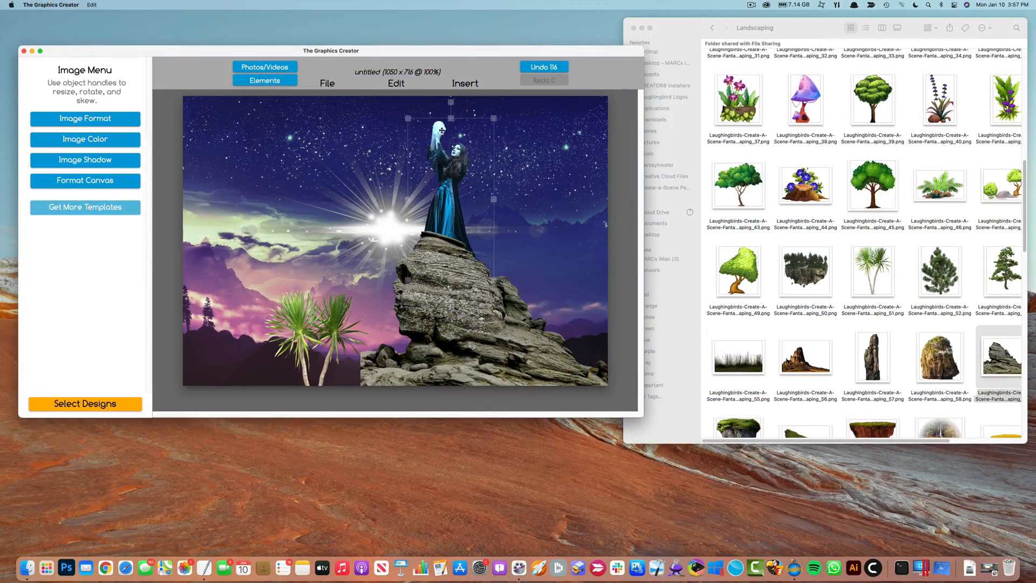
Shrink the sorceress standing on the rock and reposition her on its peak
{"action": "left_click", "coordinate": [423, 114]}
{"action": "left_click_drag", "start_coordinate": [411, 116], "coordinate": [440, 139]}
{"action": "left_click_drag", "start_coordinate": [465, 192], "coordinate": [444, 192]}
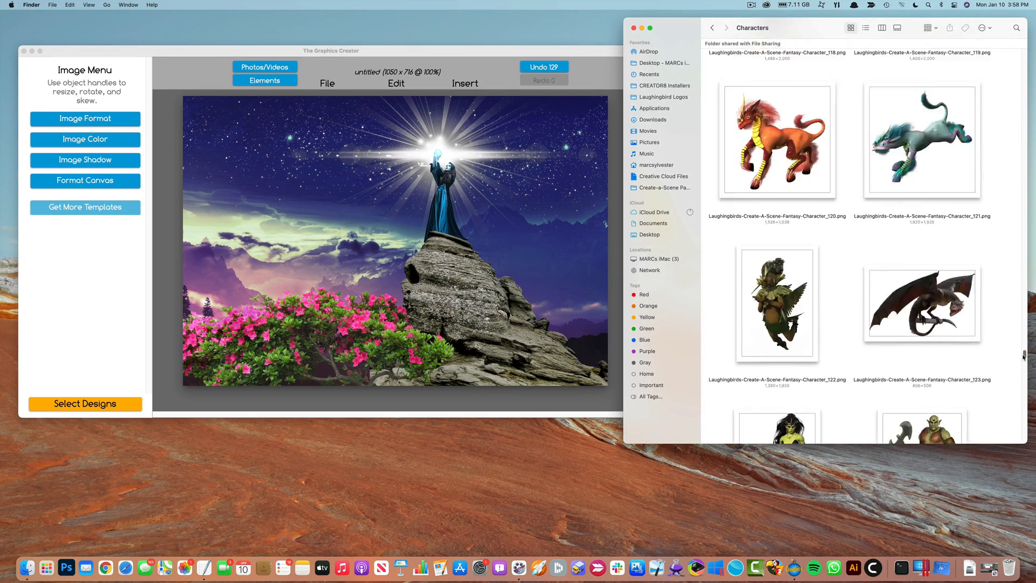
Delete the rock from beneath the starburst, leaving the flowering bush on the canvas
{"action": "scroll", "coordinate": [1024, 345], "scroll_direction": "up", "scroll_amount": 10}
{"action": "scroll", "coordinate": [1024, 346], "scroll_direction": "up", "scroll_amount": 10}
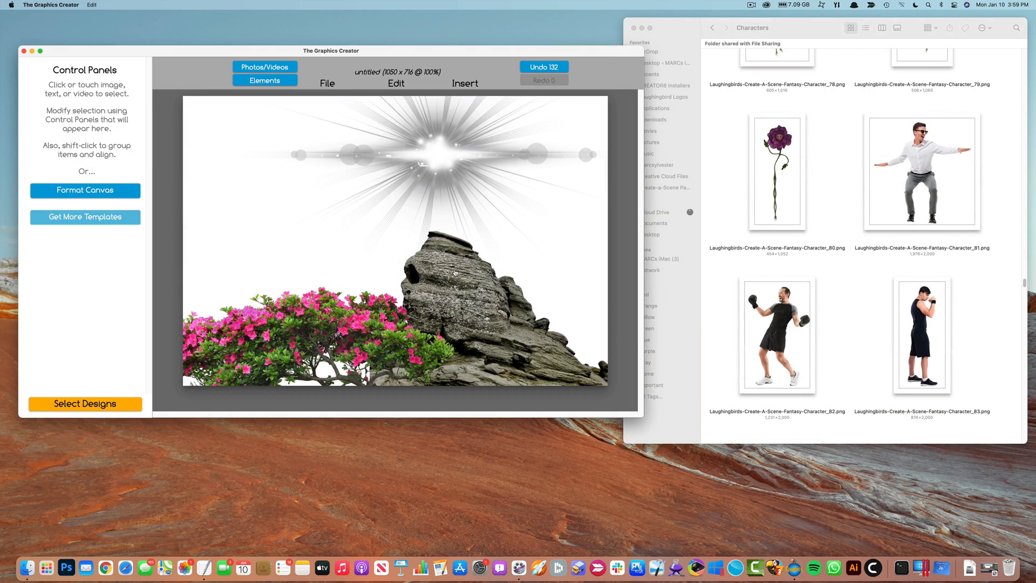
{"action": "left_click", "coordinate": [455, 273]}
{"action": "key", "text": "Delete"}
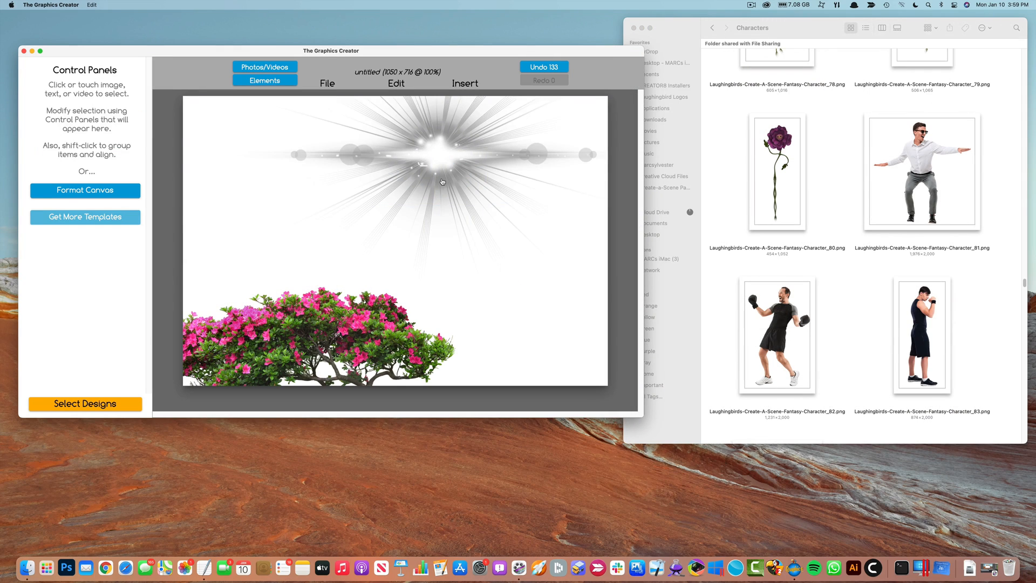
Delete the starburst and the flowering bush, and add the black-clad boxer image numbered 83 to the cleared canvas
{"action": "left_click", "coordinate": [393, 223]}
{"action": "key", "text": "Delete"}
{"action": "left_click", "coordinate": [343, 326]}
{"action": "key", "text": "Delete"}
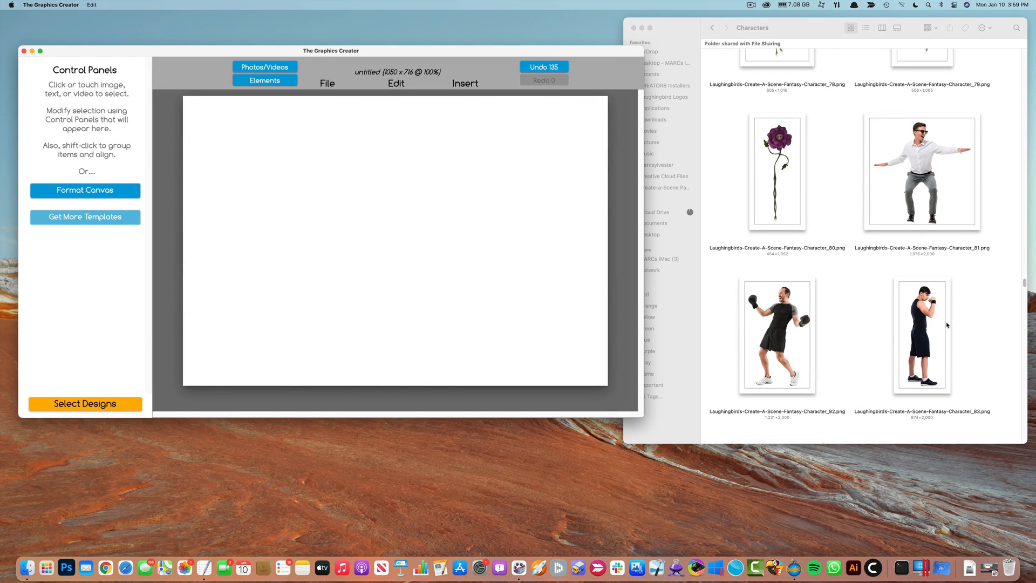
{"action": "left_click_drag", "start_coordinate": [947, 326], "coordinate": [309, 250]}
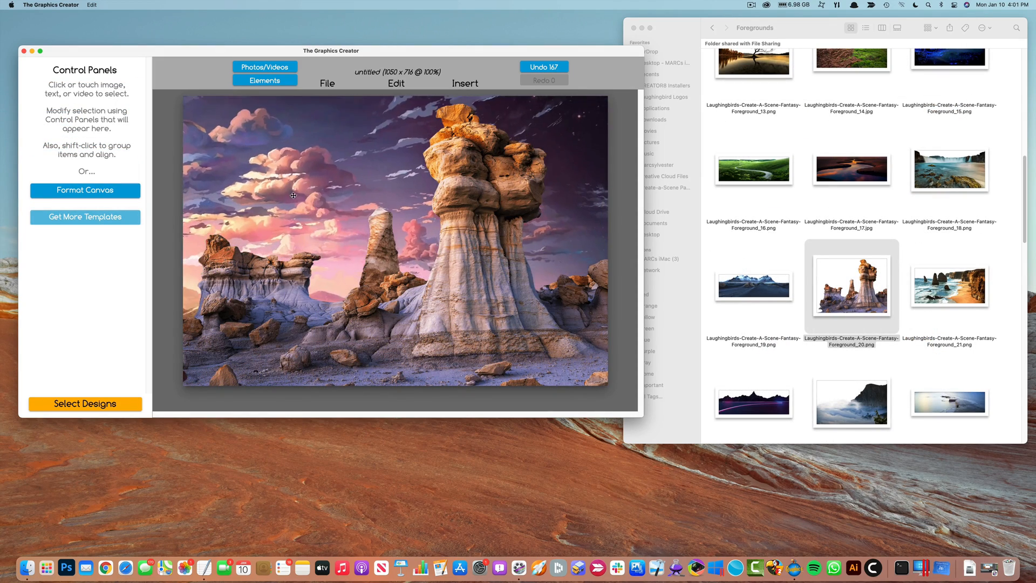
Move the sunset sky background upward behind the rock formations
{"action": "left_click_drag", "start_coordinate": [293, 196], "coordinate": [285, 150]}
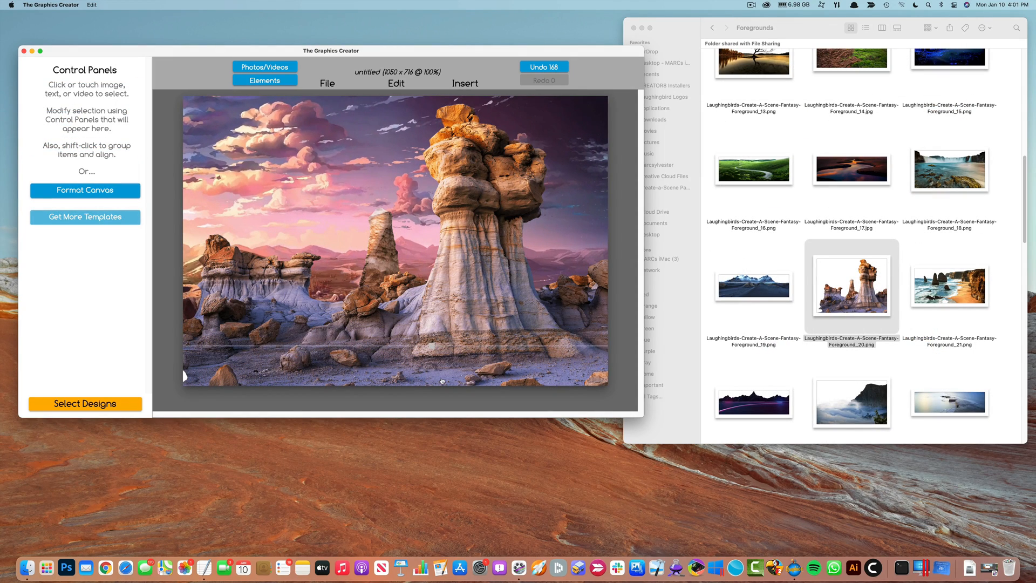
{"action": "left_click", "coordinate": [299, 201]}
{"action": "left_click", "coordinate": [303, 214]}
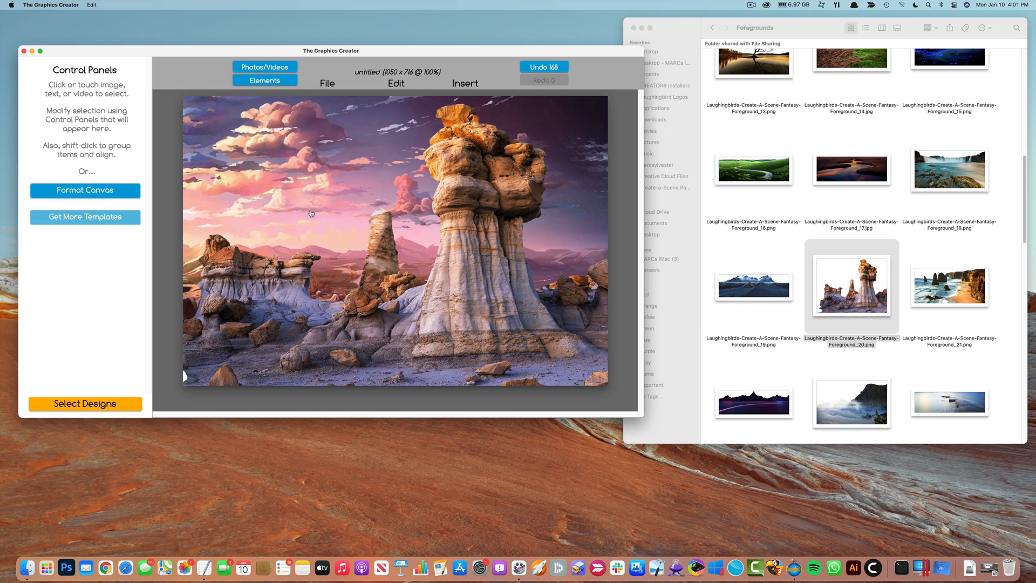
Lower the opacity of the sunset sky background image
{"action": "left_click", "coordinate": [137, 192]}
{"action": "left_click", "coordinate": [276, 198]}
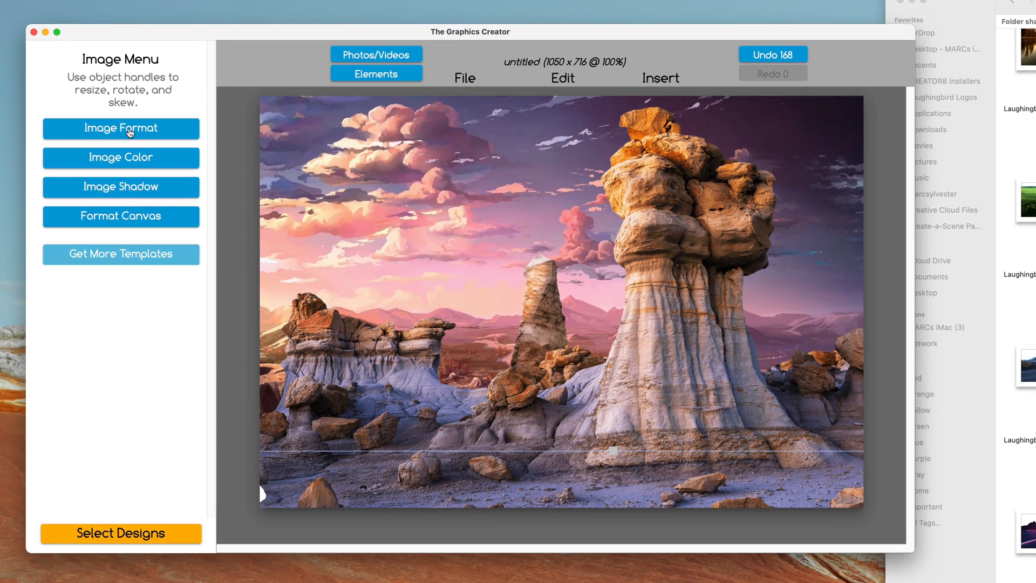
{"action": "left_click", "coordinate": [130, 132]}
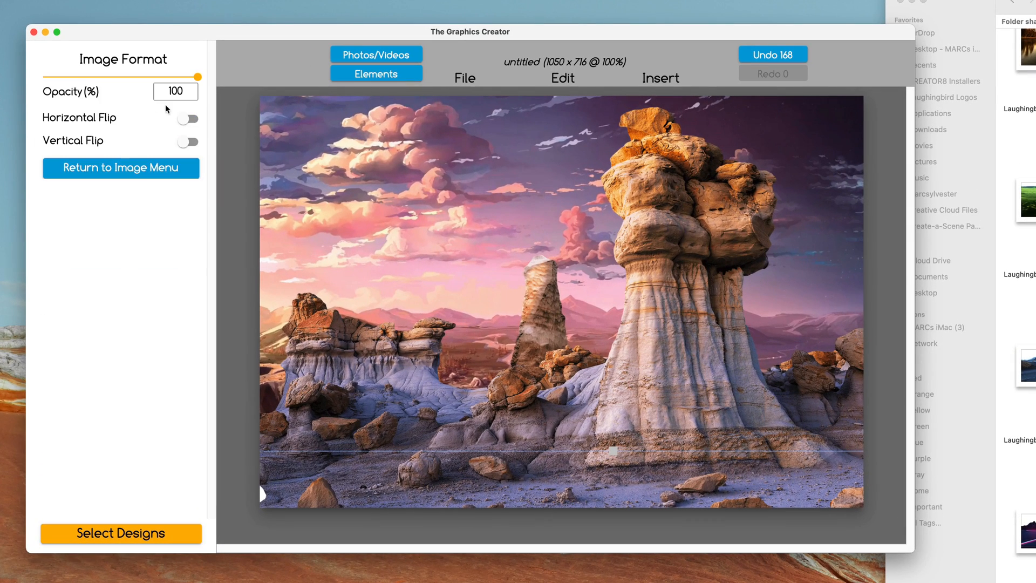
{"action": "left_click_drag", "start_coordinate": [196, 74], "coordinate": [631, 273]}
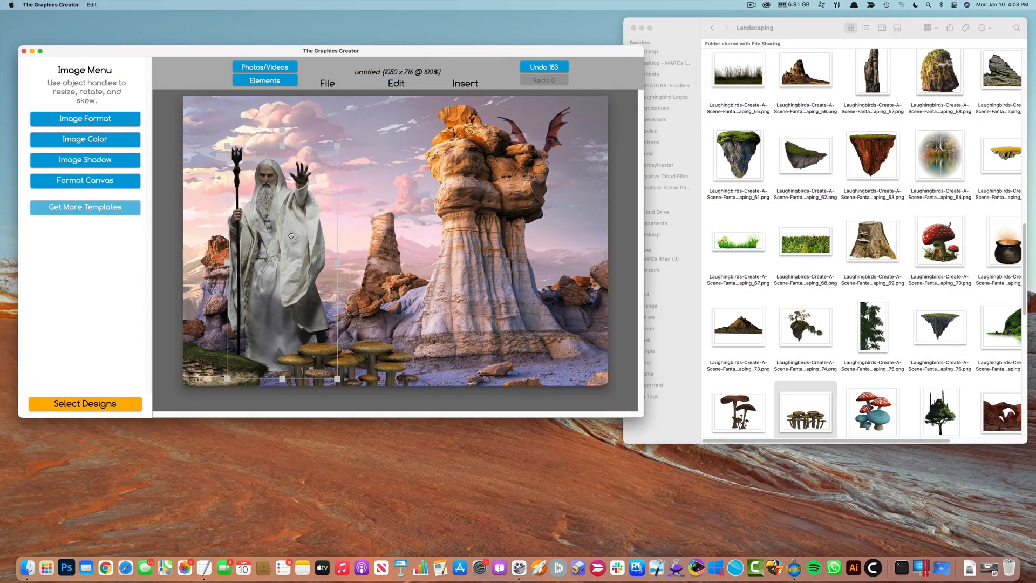
Delete the white-robed wizard and the large rock formation foreground from the scene
{"action": "key", "text": "Delete"}
{"action": "left_click", "coordinate": [542, 317]}
{"action": "key", "text": "Delete"}
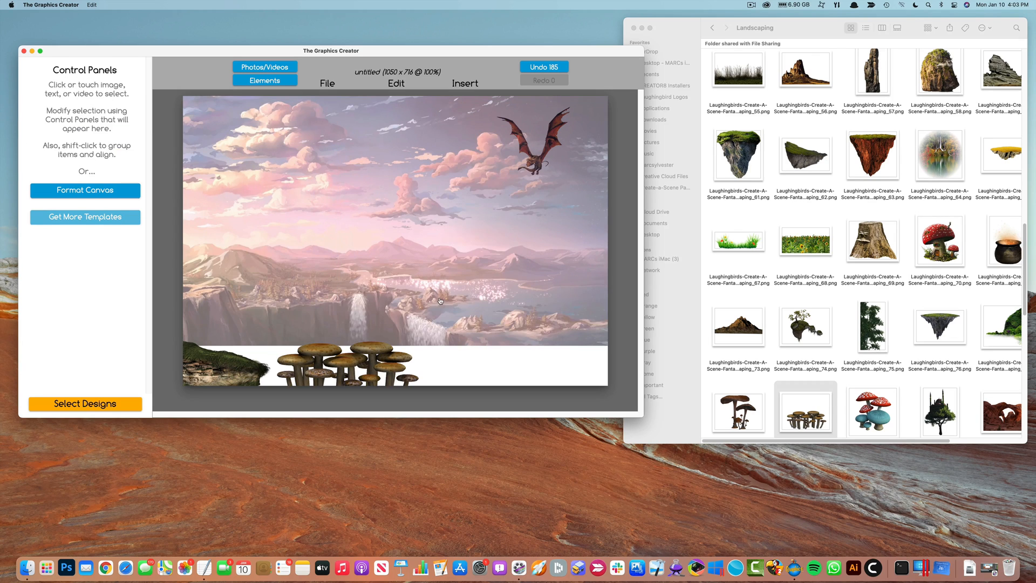
Reposition and enlarge the pink sky background to fill the whole canvas, and delete the mushroom cluster
{"action": "left_click_drag", "start_coordinate": [440, 301], "coordinate": [273, 252]}
{"action": "left_click_drag", "start_coordinate": [556, 297], "coordinate": [772, 418]}
{"action": "left_click", "coordinate": [357, 366]}
{"action": "key", "text": "Delete"}
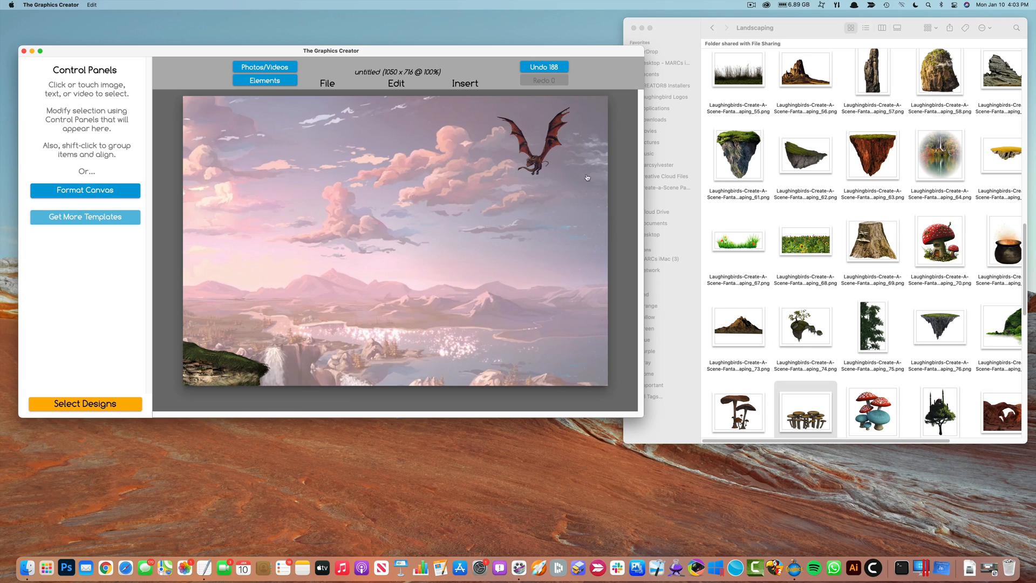
Add the grassy floating island image numbered 76 from Landscaping and shrink it opposite the flying dragon
{"action": "left_click_drag", "start_coordinate": [939, 324], "coordinate": [330, 198]}
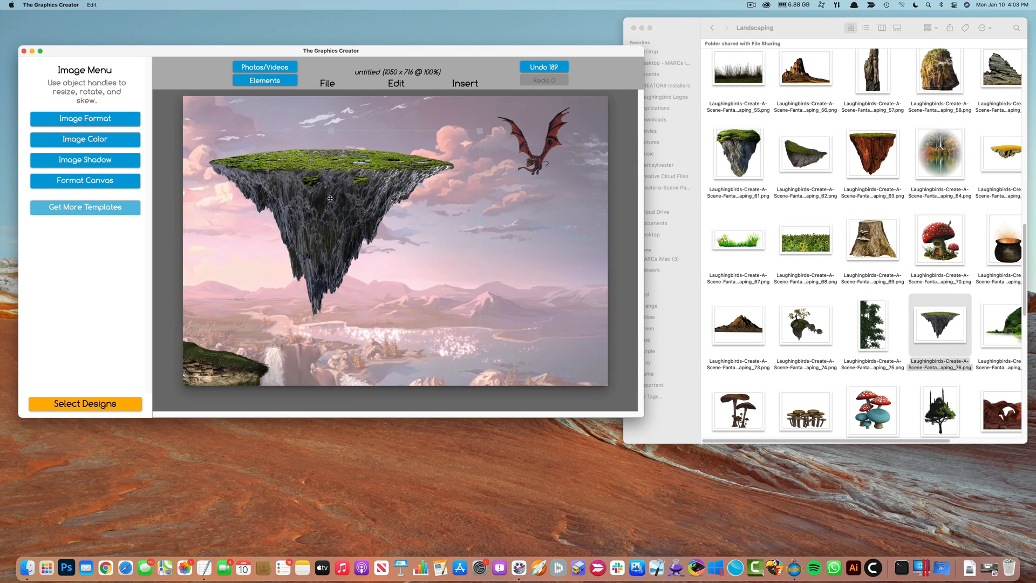
{"action": "left_click_drag", "start_coordinate": [480, 130], "coordinate": [400, 184]}
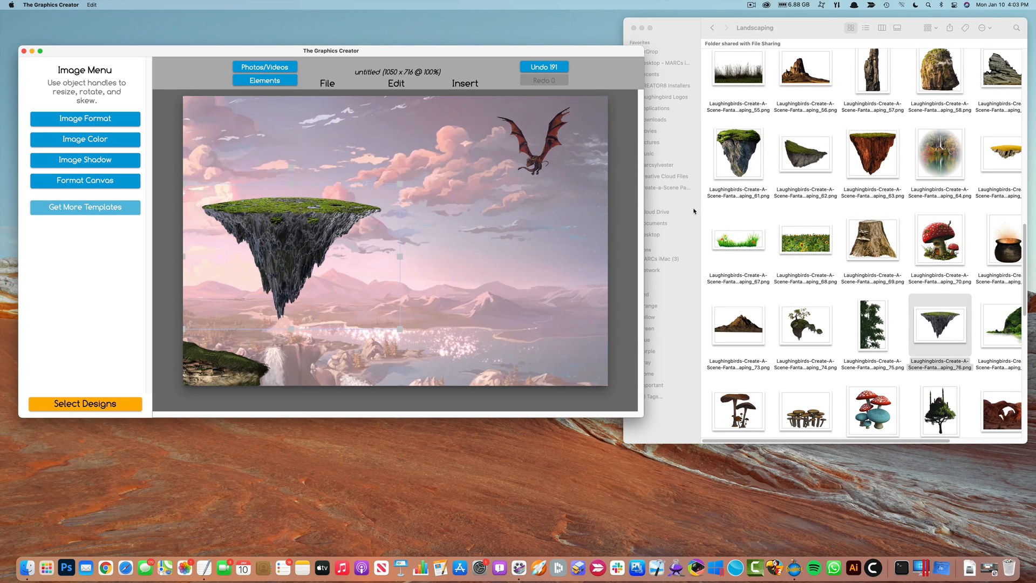
Switch to Finder and open Fantasy Island's Castles folder
{"action": "left_click", "coordinate": [735, 212]}
{"action": "key", "text": "super+Up"}
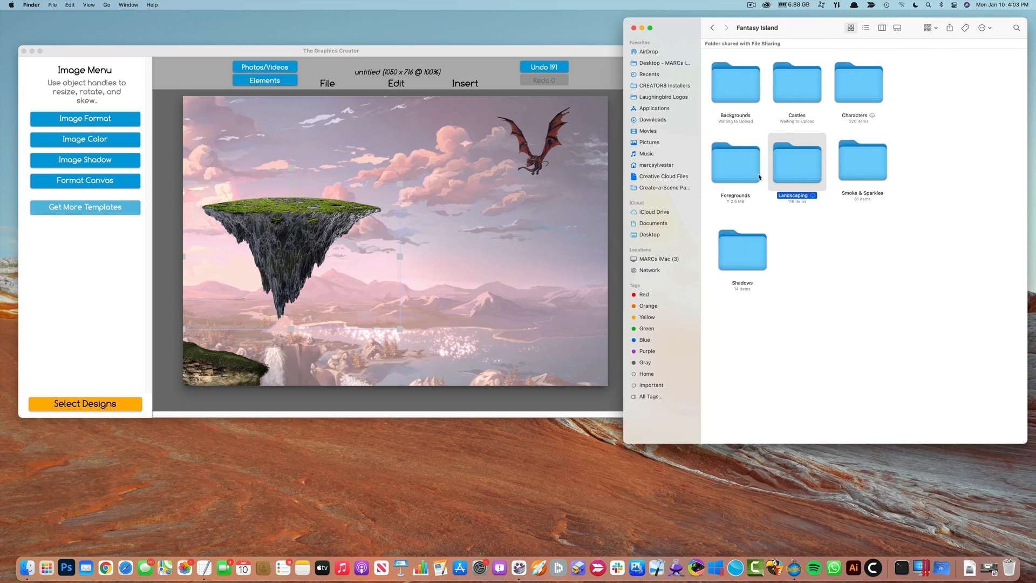
{"action": "double_click", "coordinate": [792, 92]}
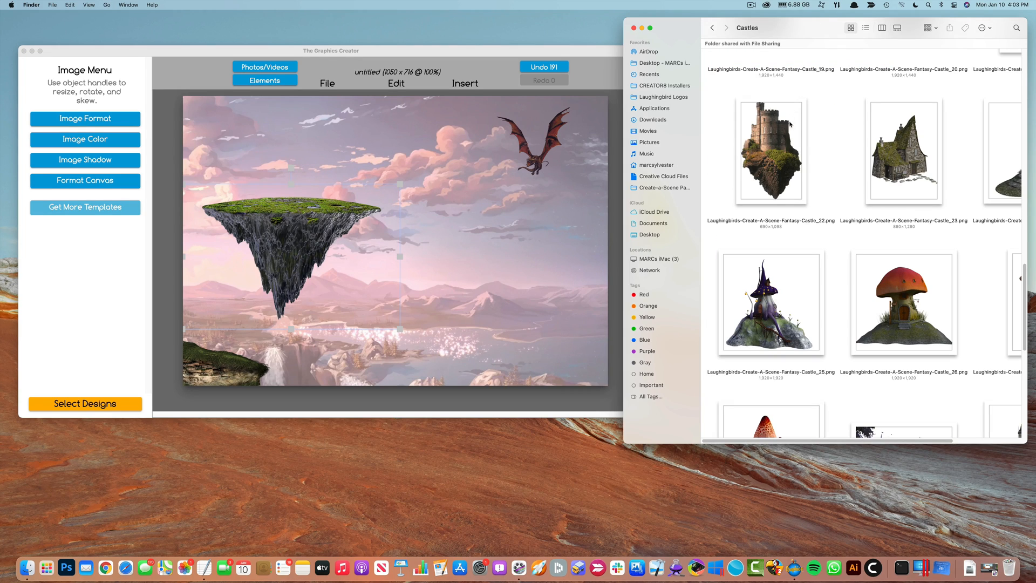
Try the floating castle image numbered 22 beside the grassy island, and remove it
{"action": "left_click_drag", "start_coordinate": [778, 158], "coordinate": [435, 192]}
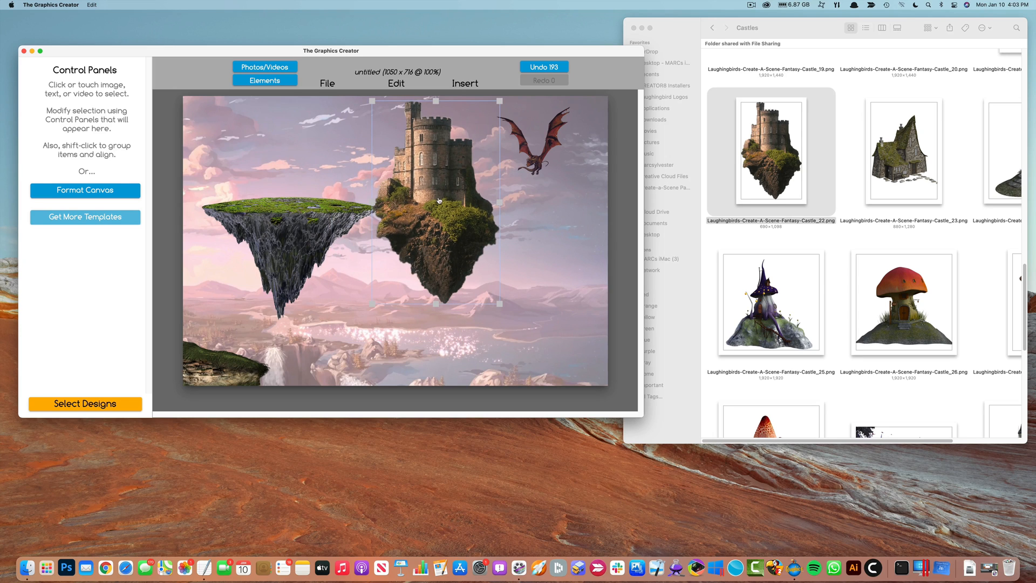
{"action": "key", "text": "Delete"}
Add the boot-shaped house image numbered 34, shrink it and place it on the floating island's grassy top
{"action": "scroll", "coordinate": [818, 276], "scroll_direction": "down", "scroll_amount": 10}
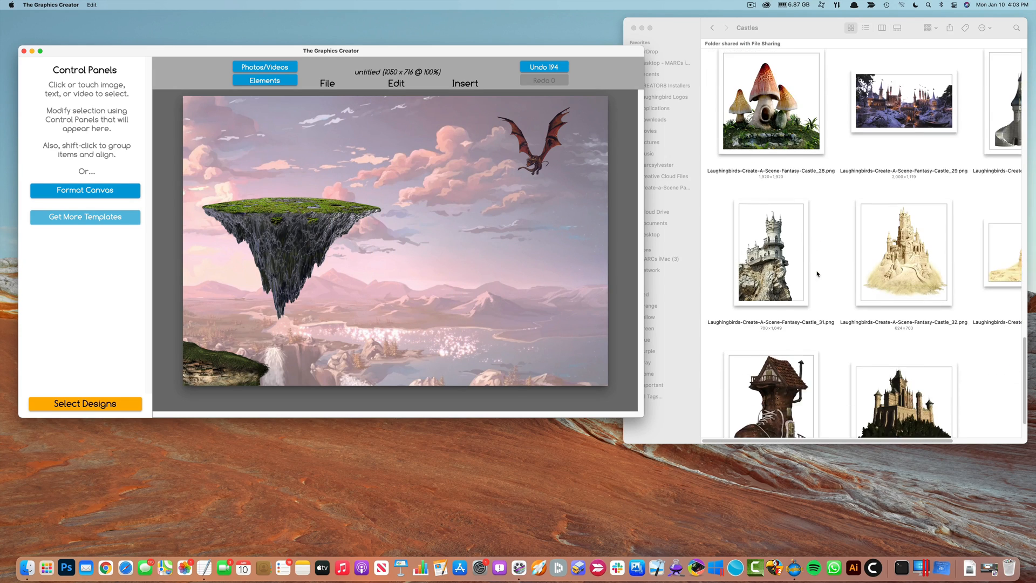
{"action": "scroll", "coordinate": [818, 274], "scroll_direction": "down", "scroll_amount": 3}
{"action": "left_click_drag", "start_coordinate": [776, 352], "coordinate": [278, 177]}
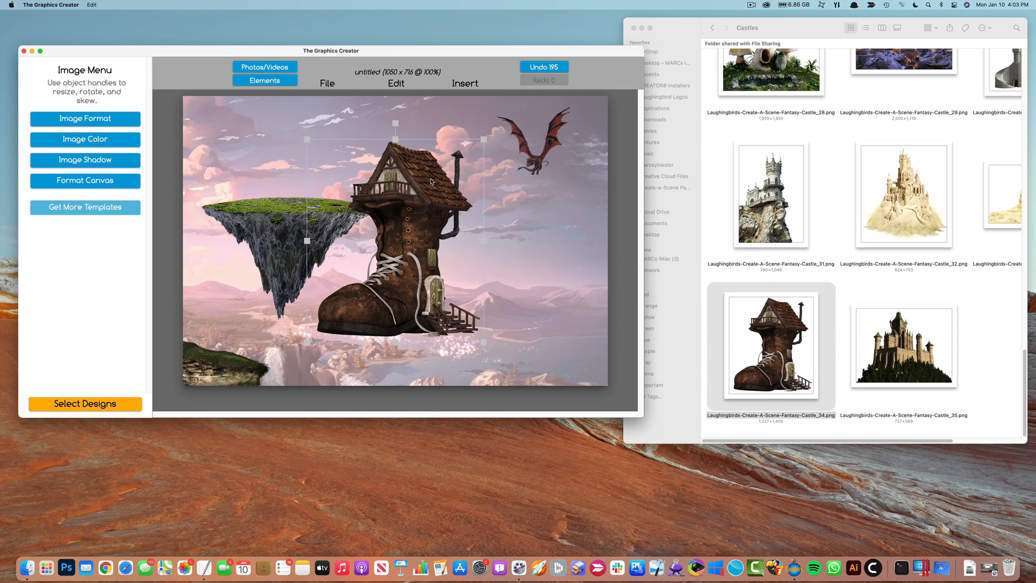
{"action": "left_click_drag", "start_coordinate": [484, 139], "coordinate": [362, 260]}
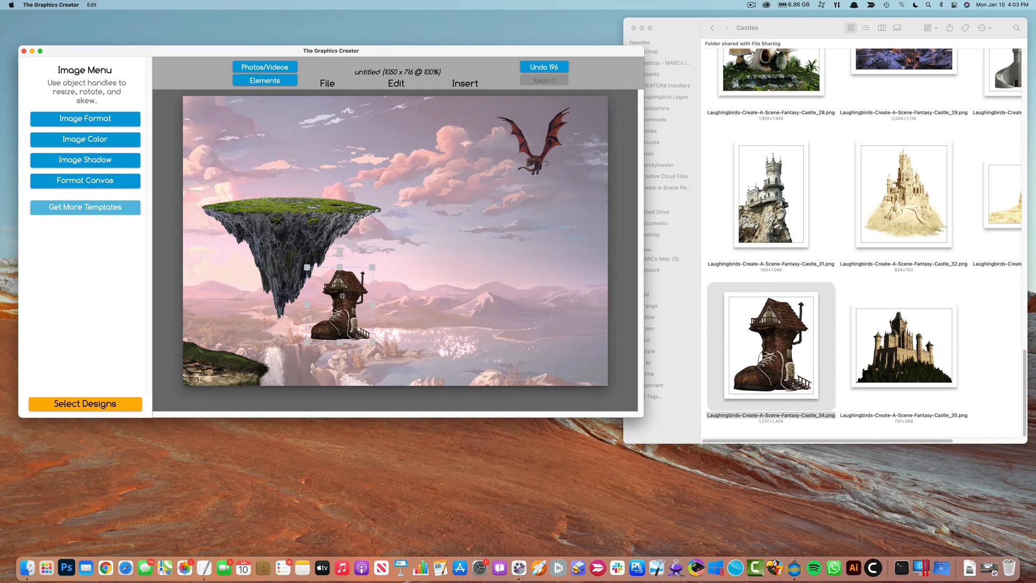
{"action": "left_click_drag", "start_coordinate": [343, 296], "coordinate": [274, 191]}
Open Fantasy Island's Characters folder and add the frog creature image numbered 145 beside the floating island
{"action": "left_click", "coordinate": [838, 218]}
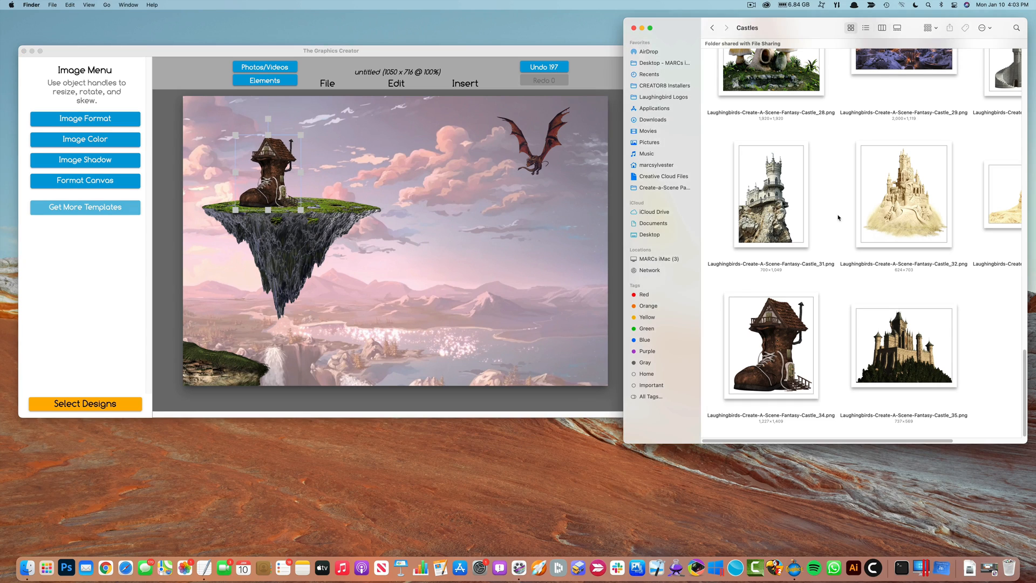
{"action": "key", "text": "super+Up"}
{"action": "double_click", "coordinate": [871, 87]}
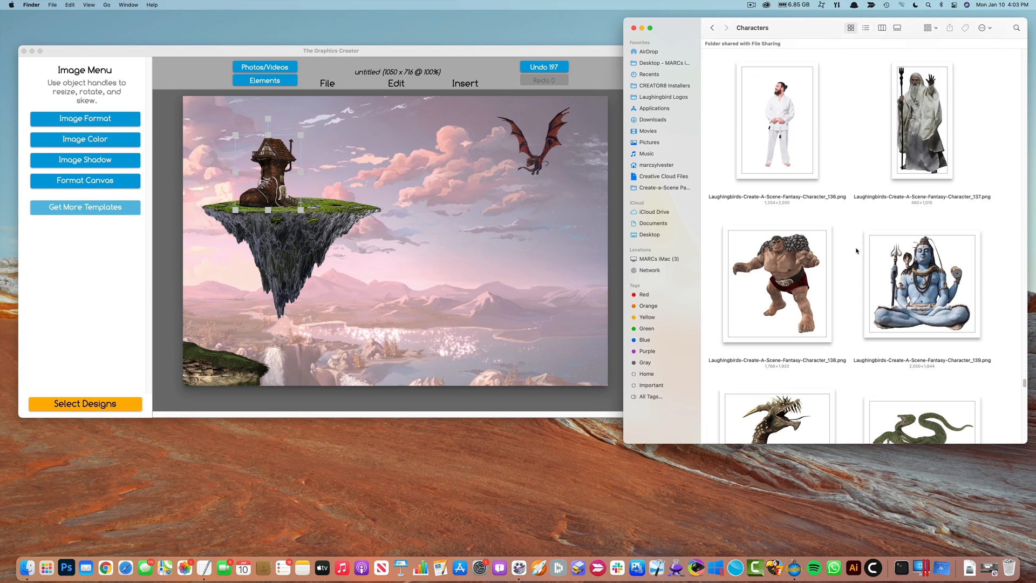
{"action": "scroll", "coordinate": [856, 251], "scroll_direction": "down", "scroll_amount": 15}
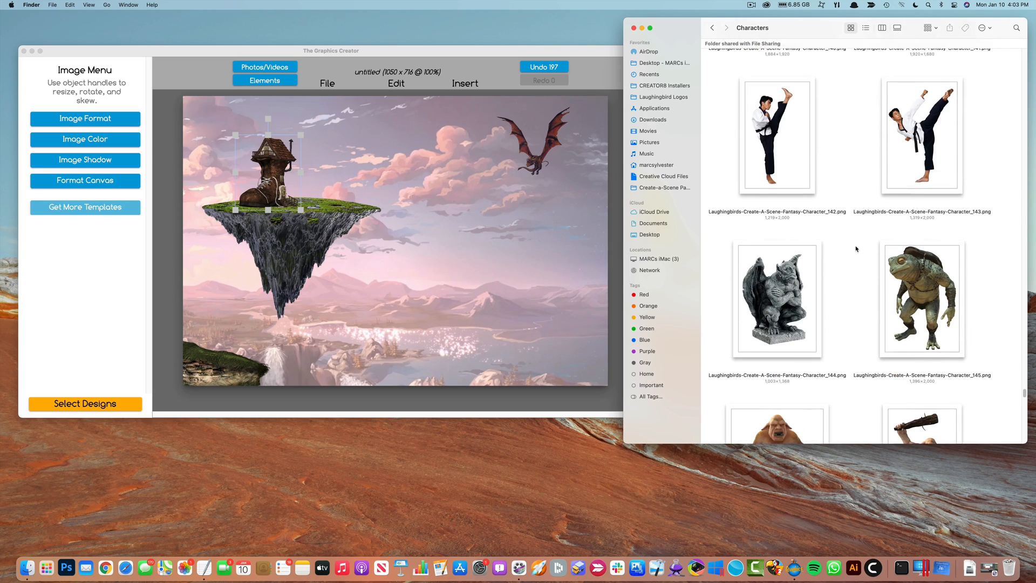
{"action": "scroll", "coordinate": [856, 249], "scroll_direction": "down", "scroll_amount": 5}
{"action": "left_click_drag", "start_coordinate": [899, 143], "coordinate": [413, 168]}
{"action": "left_click", "coordinate": [327, 144]}
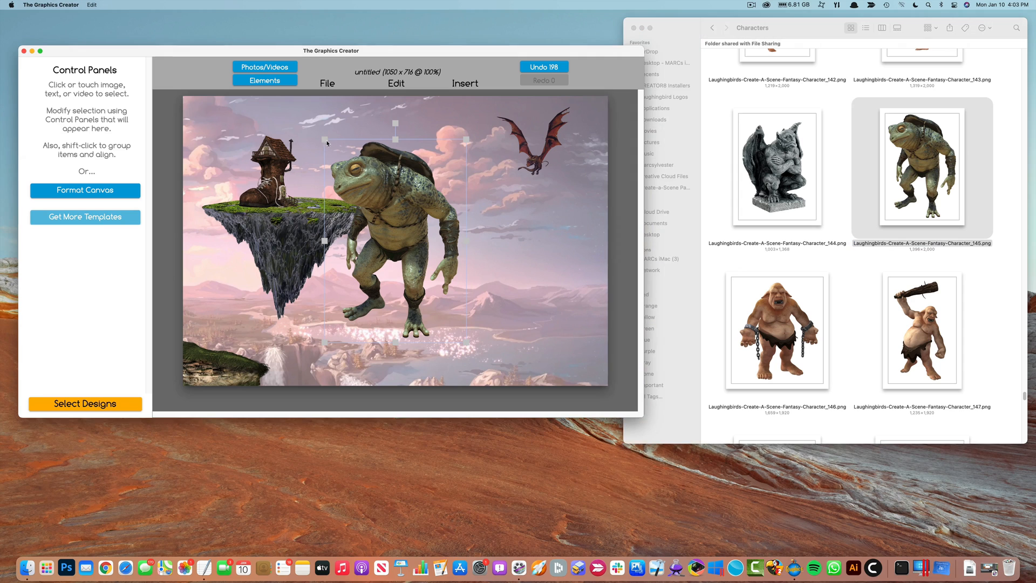